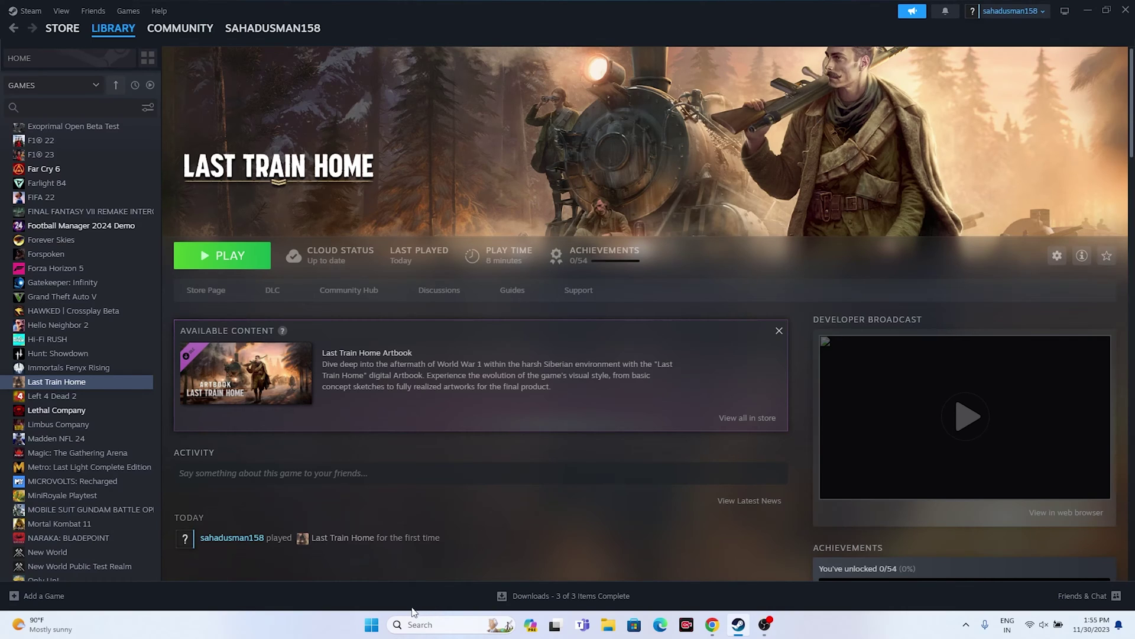
Display the Windows power options to check the restart choice, and dismiss them
click(380, 624)
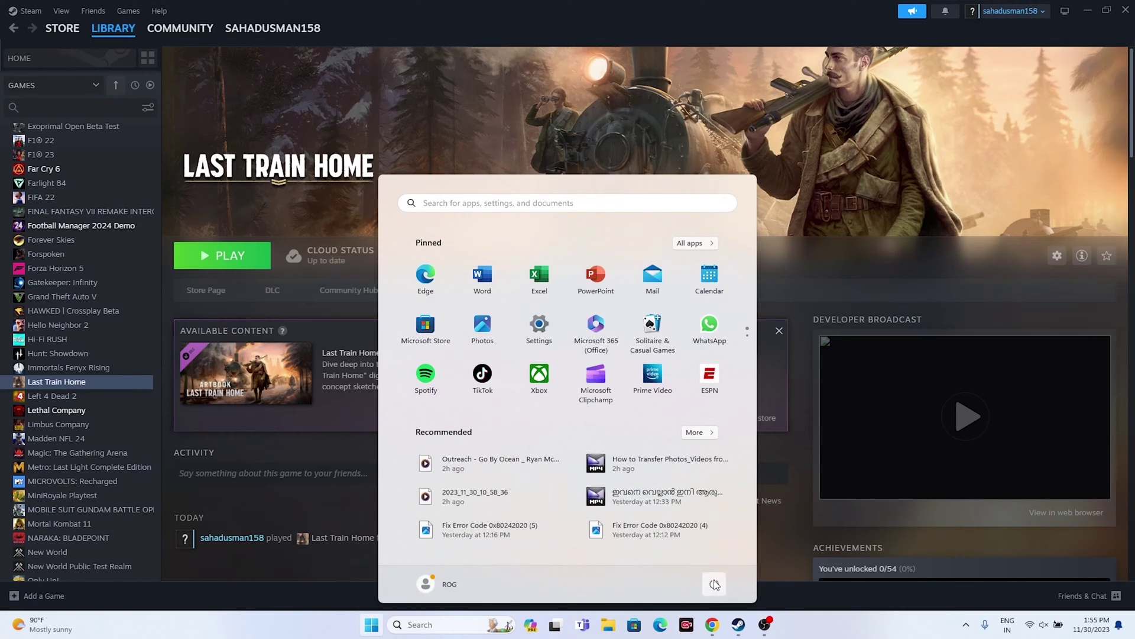
click(714, 584)
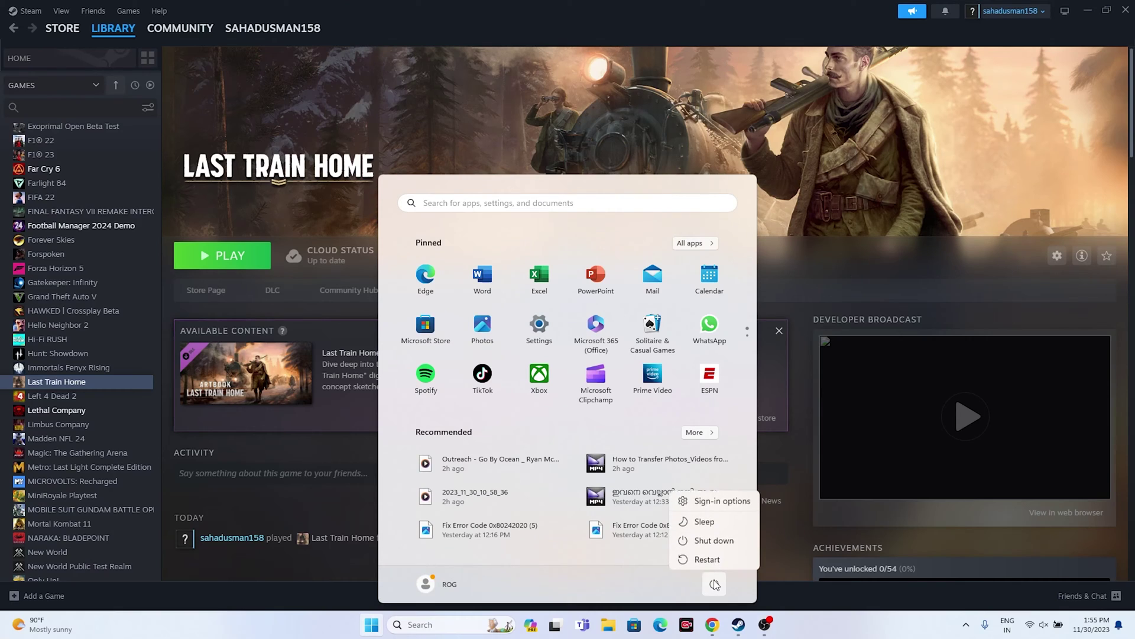
click(813, 637)
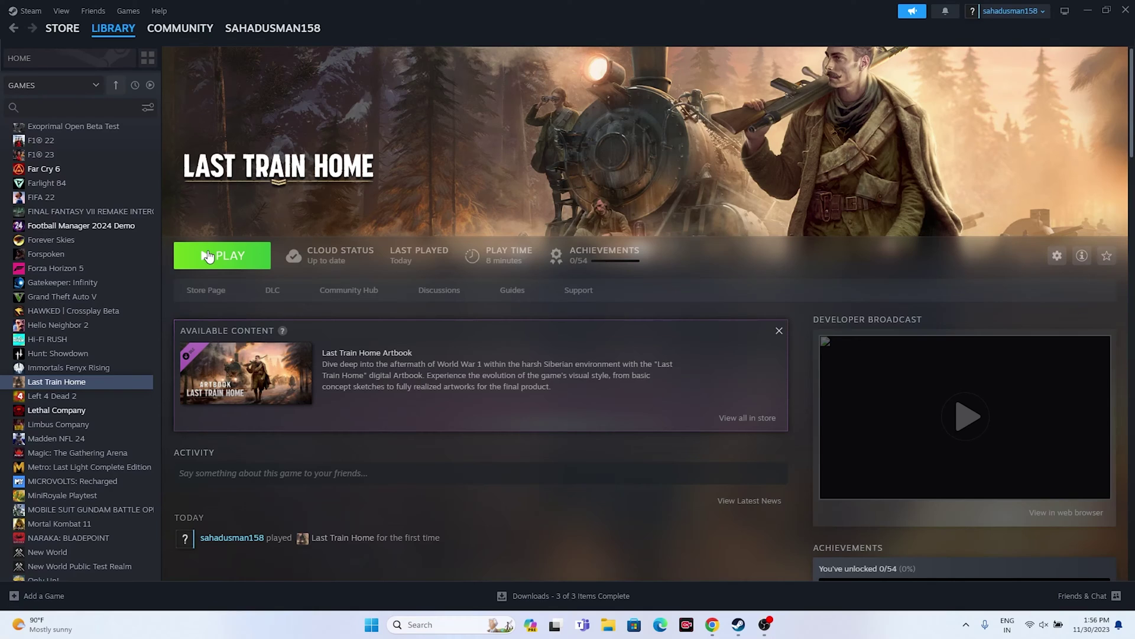
Raise the system volume to 100
key(XF86AudioRaiseVolume)
key(XF86AudioRaiseVolume)
key(XF86AudioRaiseVolume)
key(XF86AudioRaiseVolume)
key(XF86AudioRaiseVolume)
key(XF86AudioRaiseVolume)
key(XF86AudioRaiseVolume)
key(XF86AudioRaiseVolume)
key(XF86AudioRaiseVolume)
key(XF86AudioRaiseVolume)
key(XF86AudioRaiseVolume)
key(XF86AudioRaiseVolume)
key(XF86AudioRaiseVolume)
key(XF86AudioRaiseVolume)
key(XF86AudioRaiseVolume)
key(XF86AudioRaiseVolume)
key(XF86AudioRaiseVolume)
key(XF86AudioRaiseVolume)
key(XF86AudioRaiseVolume)
key(XF86AudioRaiseVolume)
key(XF86AudioRaiseVolume)
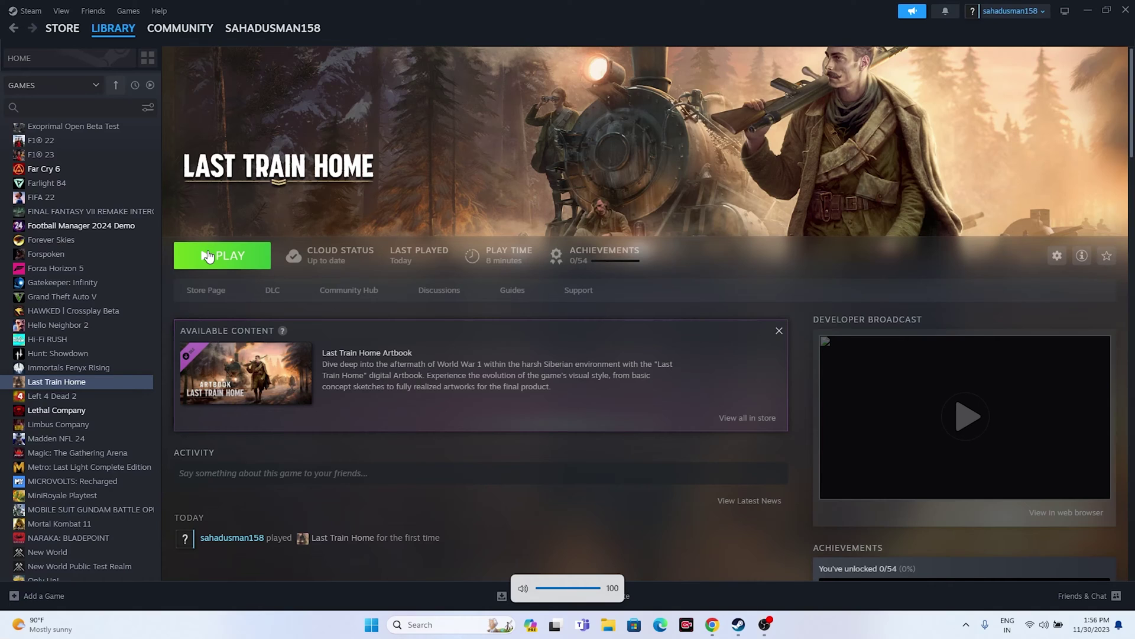
Verify the integrity of Last Train Home's installed game files and close the game's properties
right_click(68, 384)
click(101, 476)
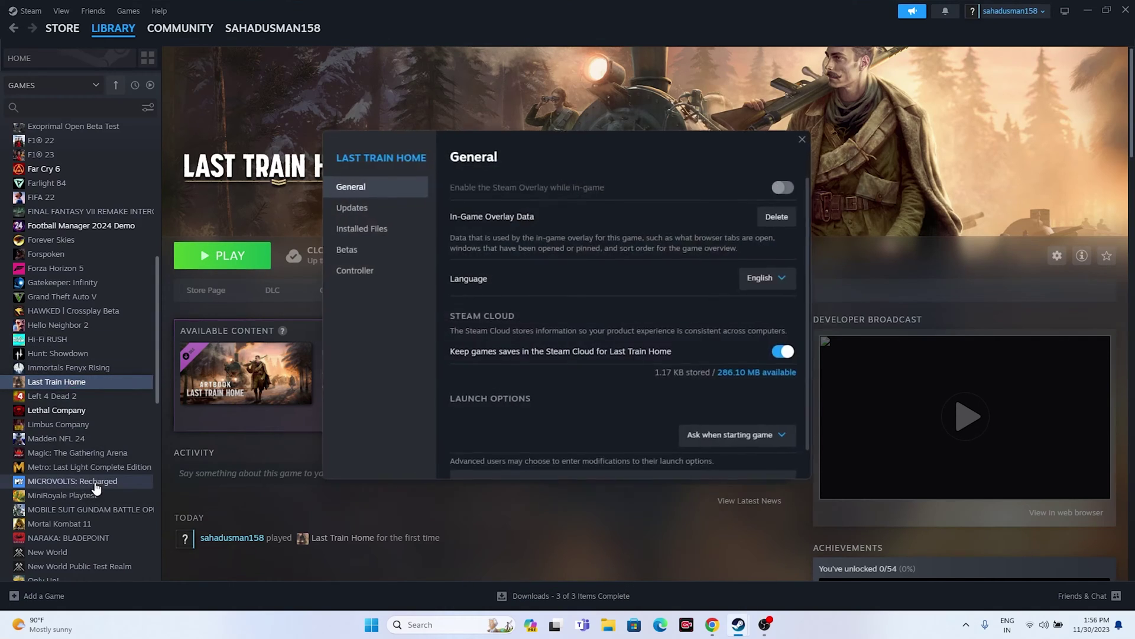
click(343, 236)
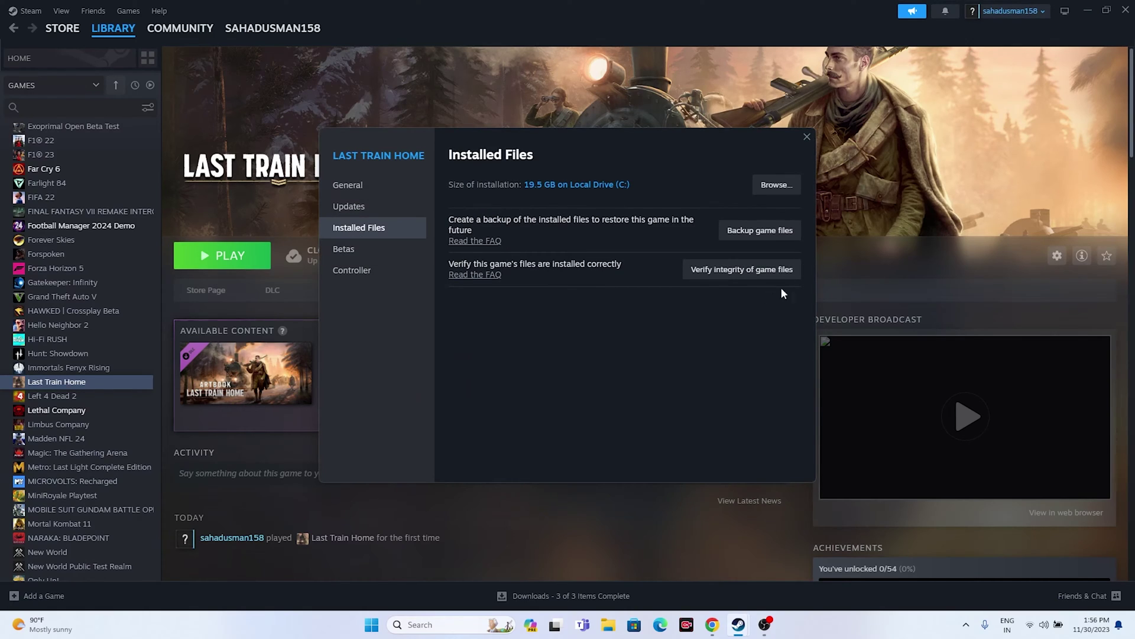
click(769, 276)
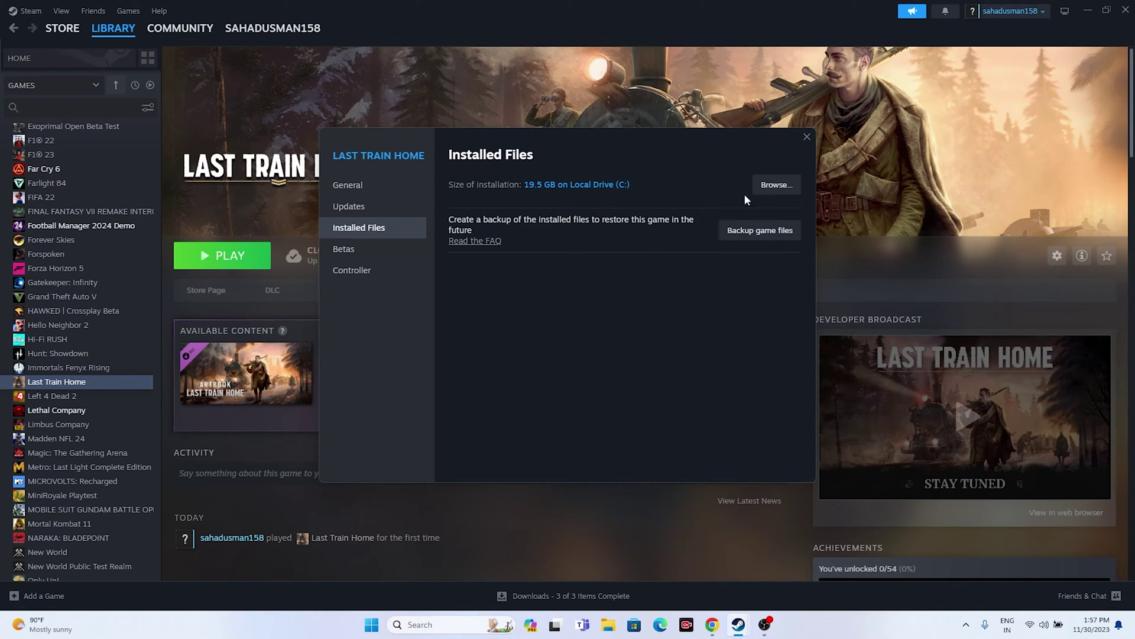
click(805, 137)
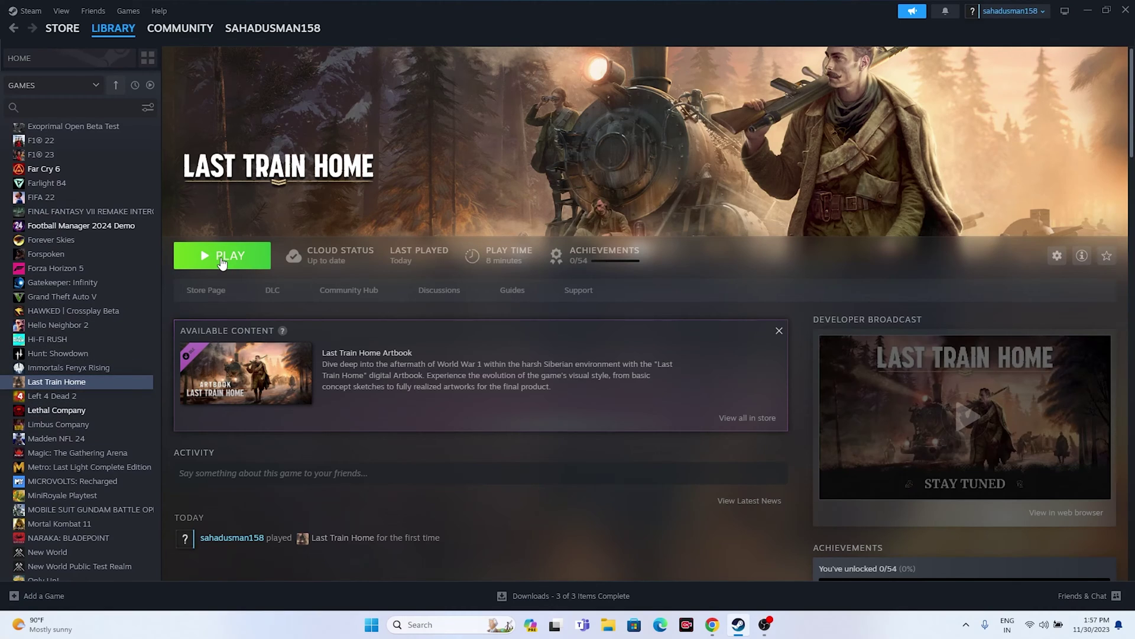
Browse to Last Train Home's installation folder from its installed files properties and bring the folder window into full view
right_click(66, 384)
click(95, 472)
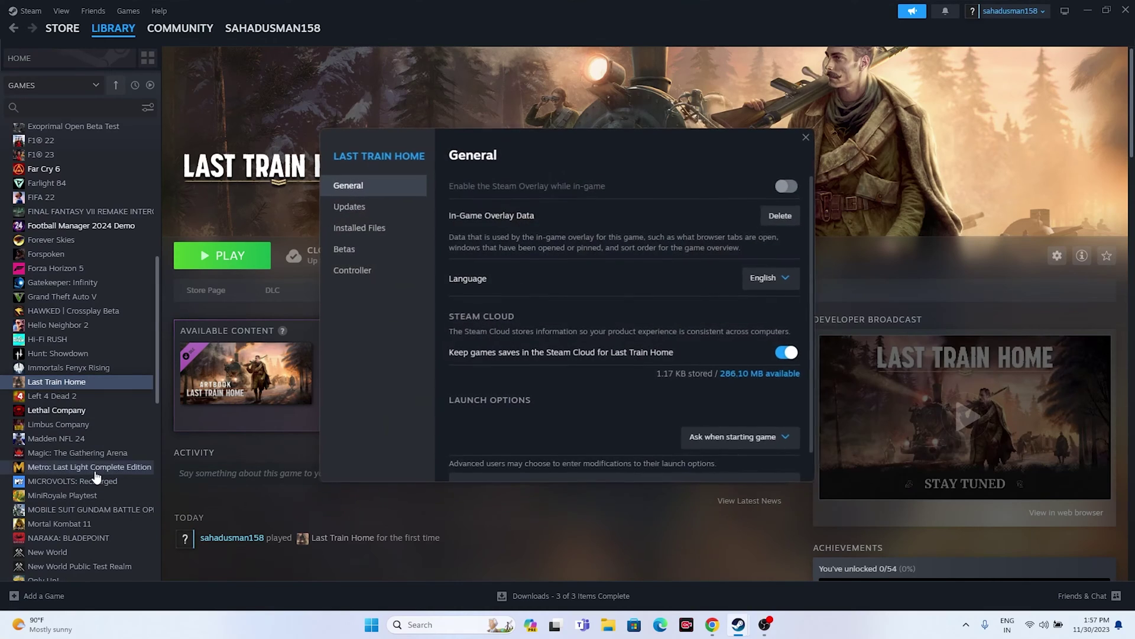
click(359, 228)
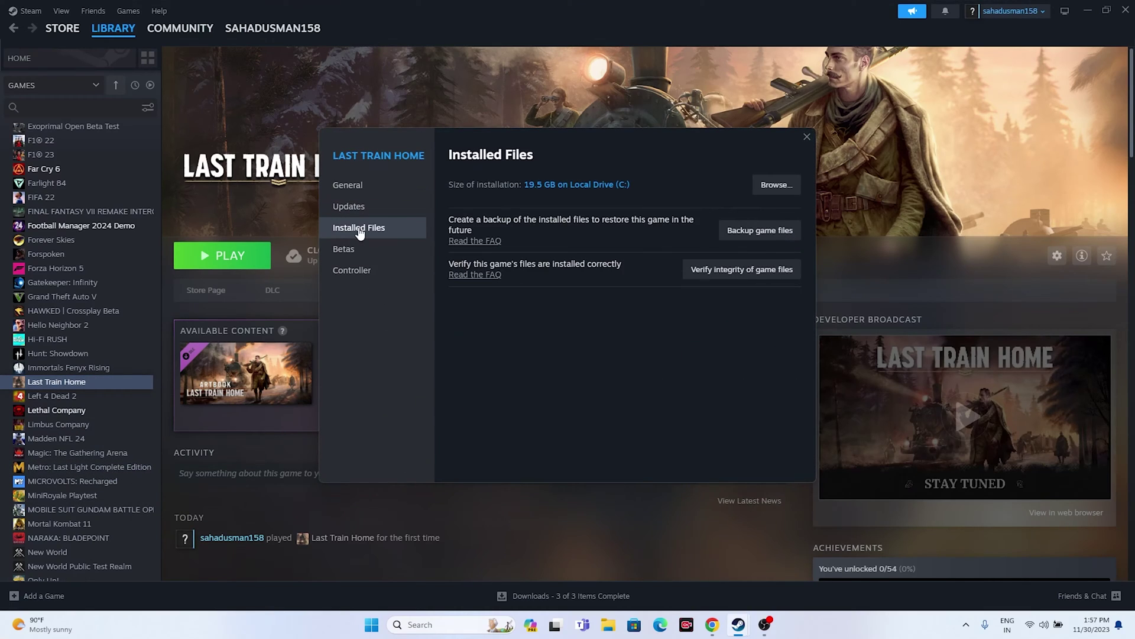
click(771, 190)
click(807, 137)
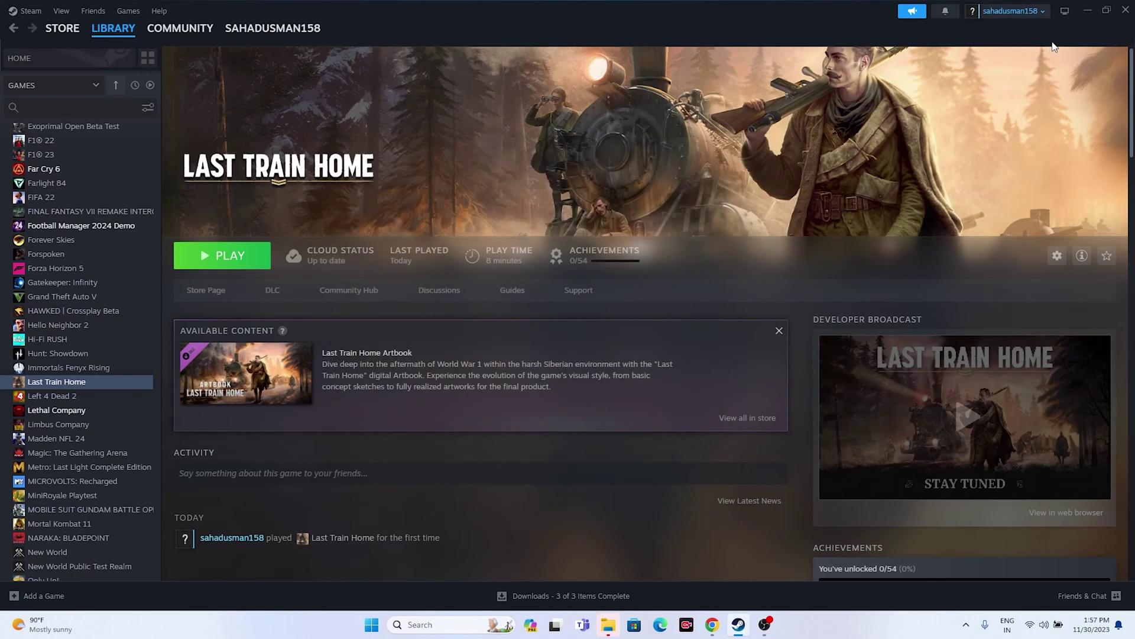
click(1085, 11)
click(901, 121)
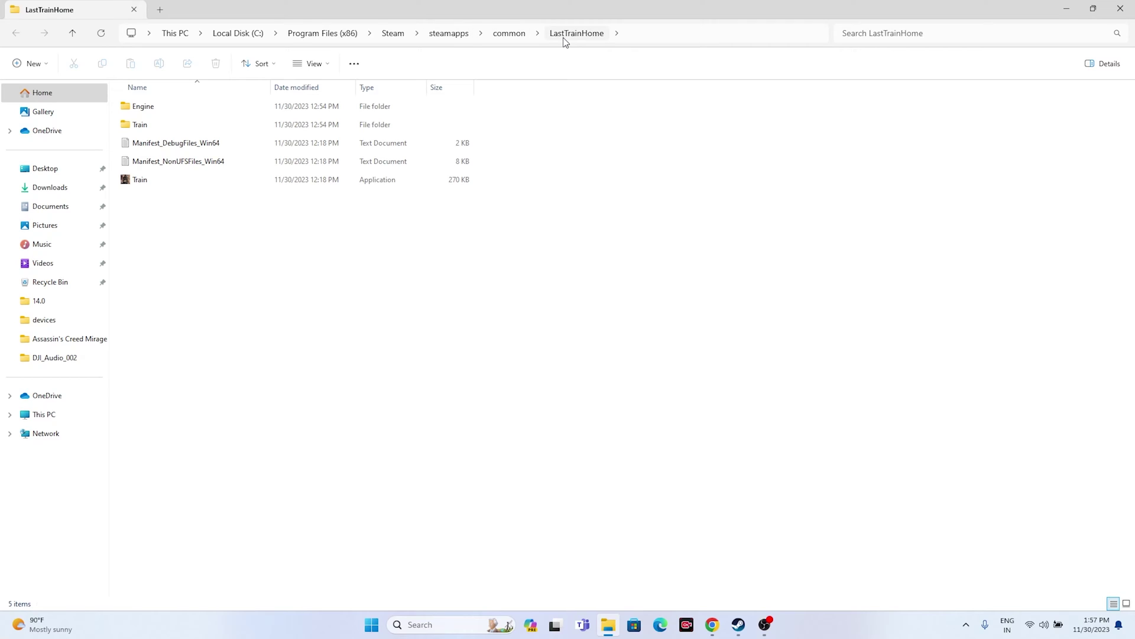
Set the Train application in the LastTrainHome folder to always run as an administrator
click(151, 185)
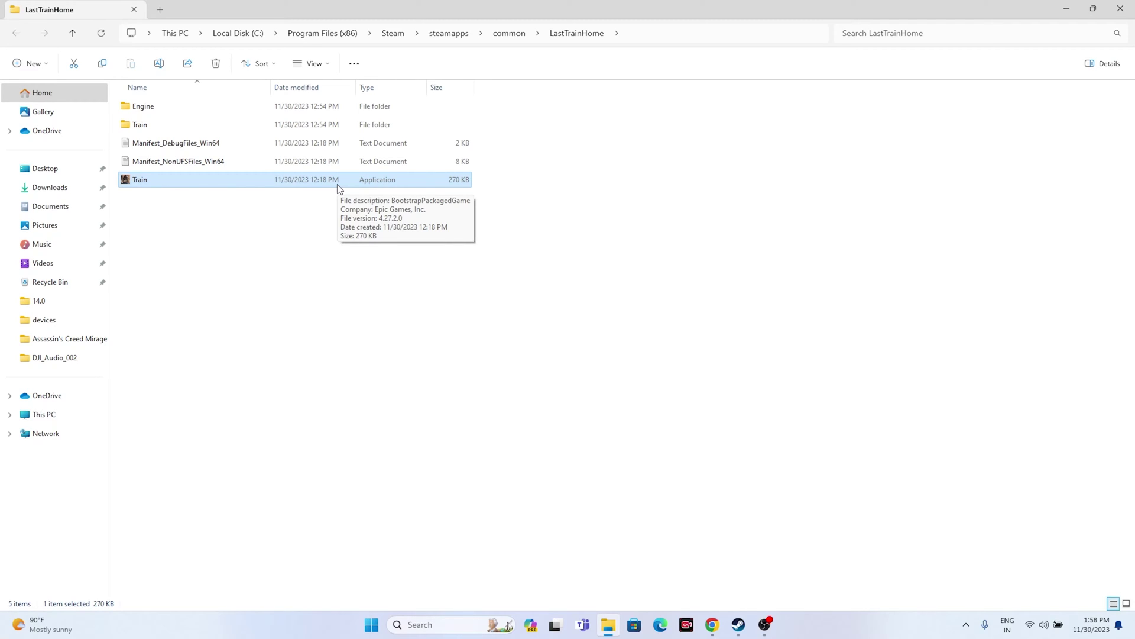
right_click(303, 180)
click(361, 375)
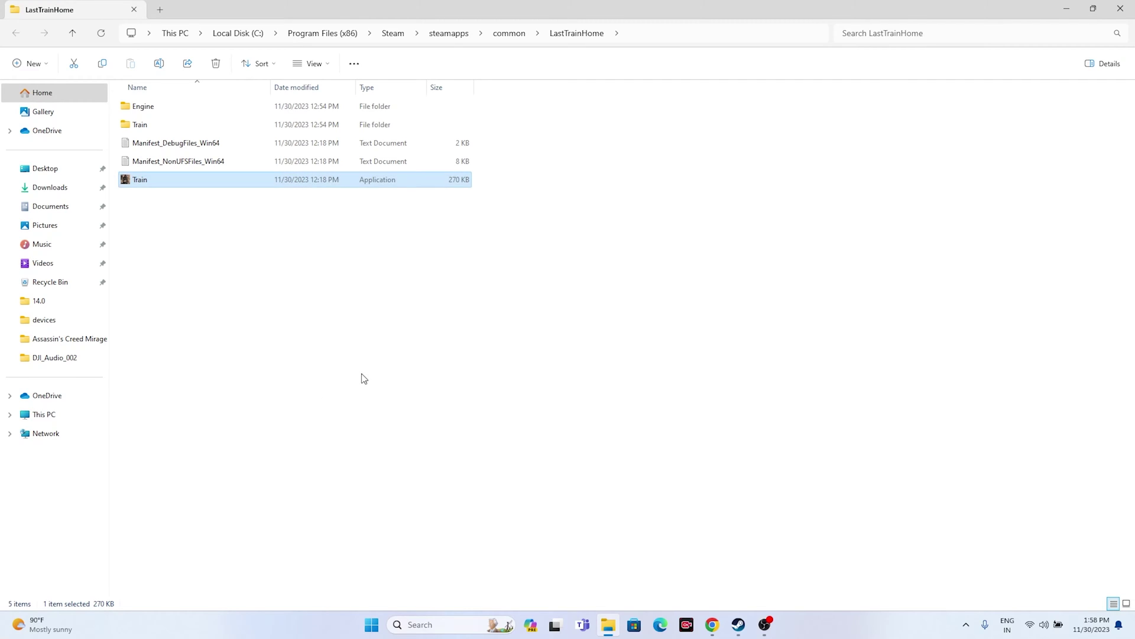
click(328, 465)
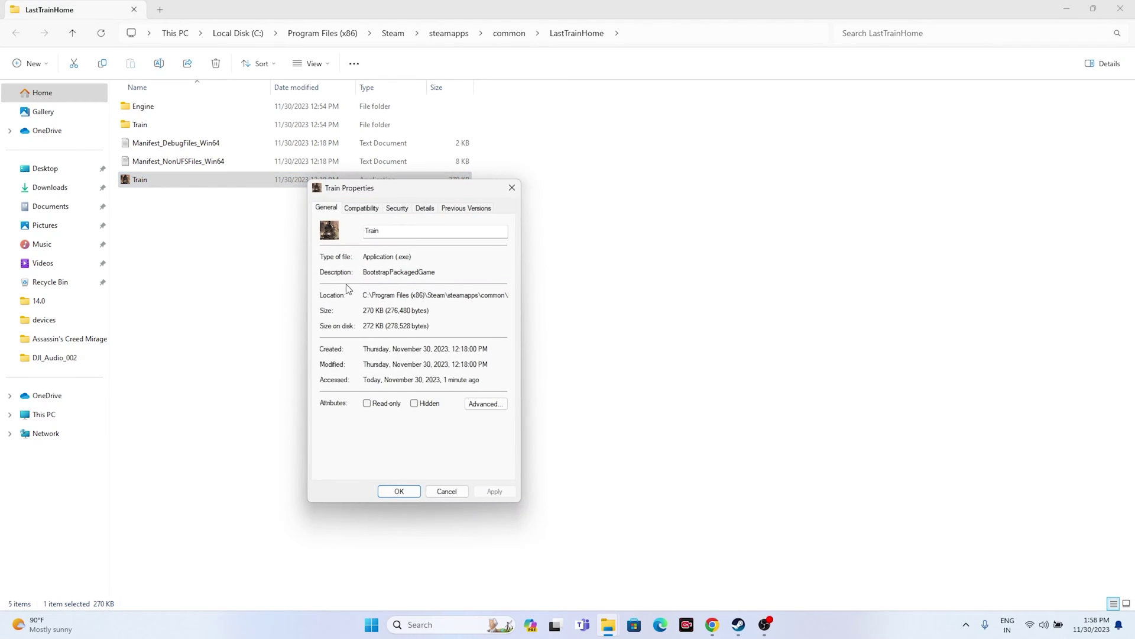
click(364, 211)
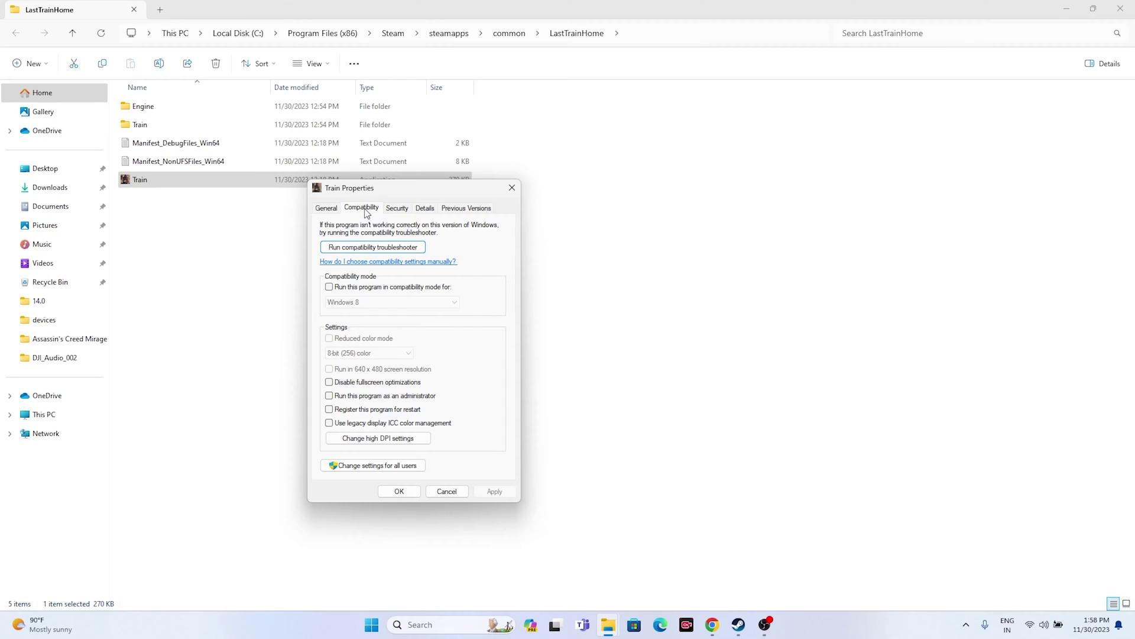
click(330, 396)
click(494, 492)
click(412, 493)
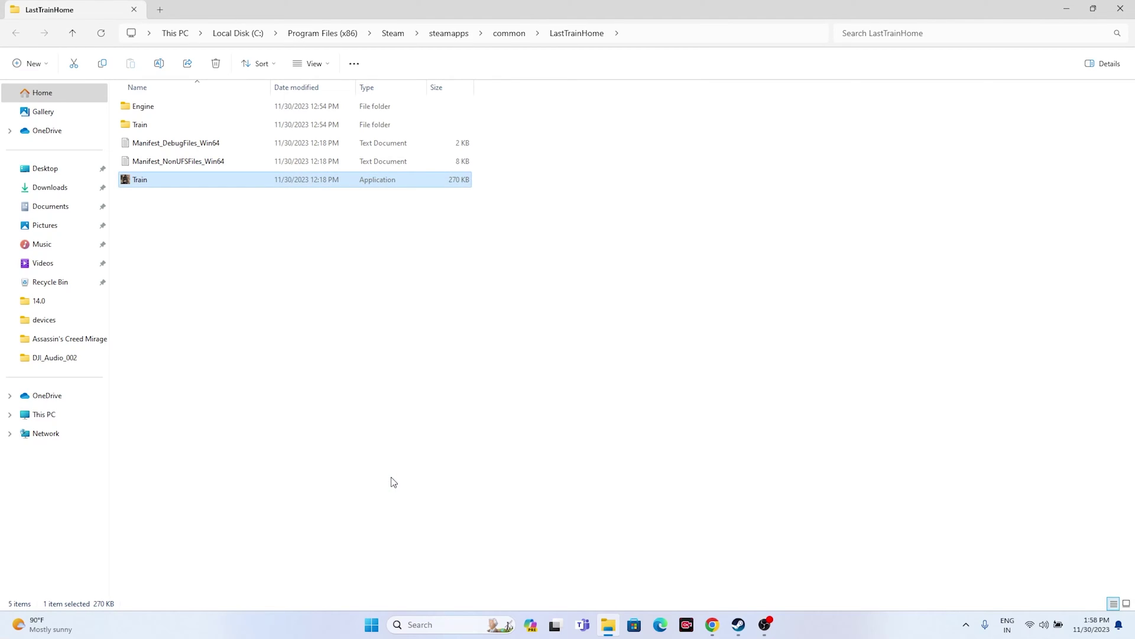
Enable compatibility mode for the Train application and apply Windows 7 as its target version
right_click(210, 184)
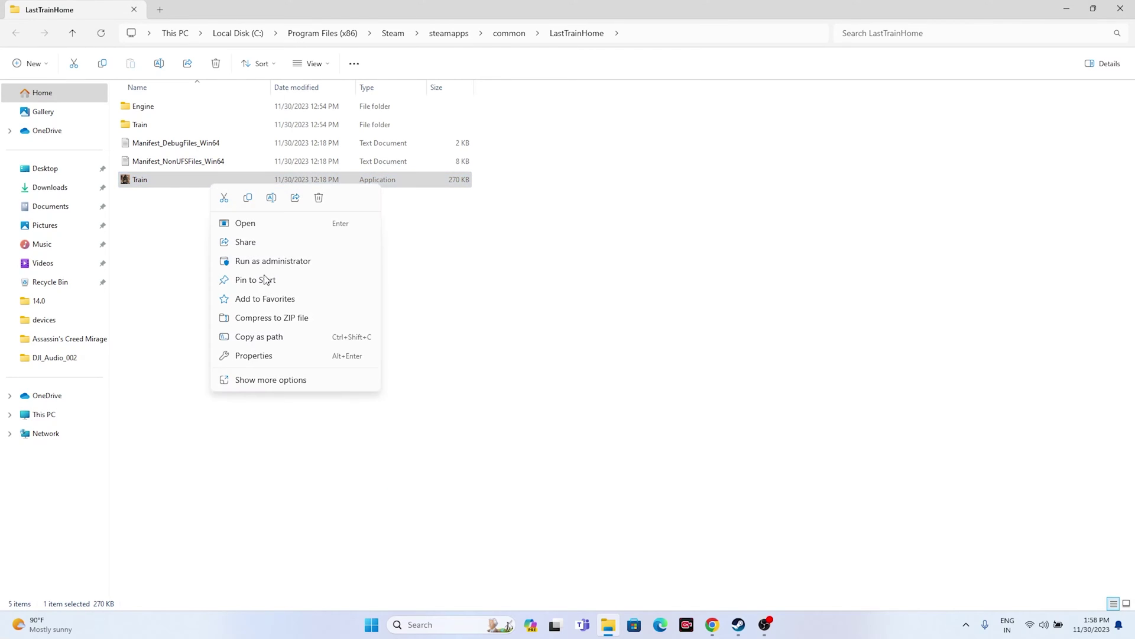
click(271, 380)
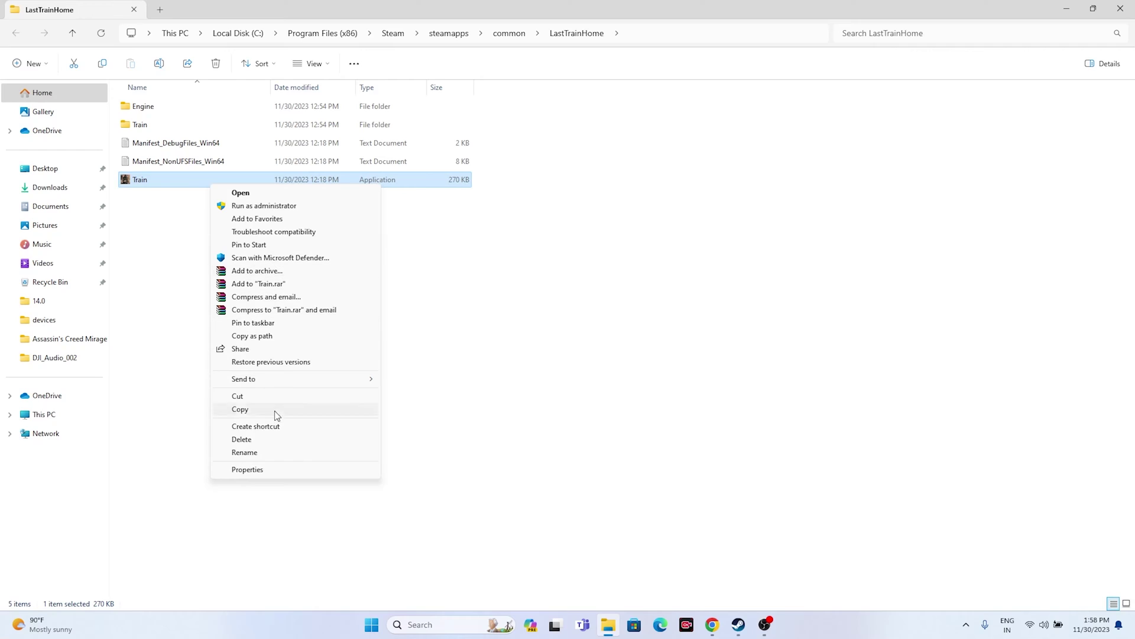
click(272, 471)
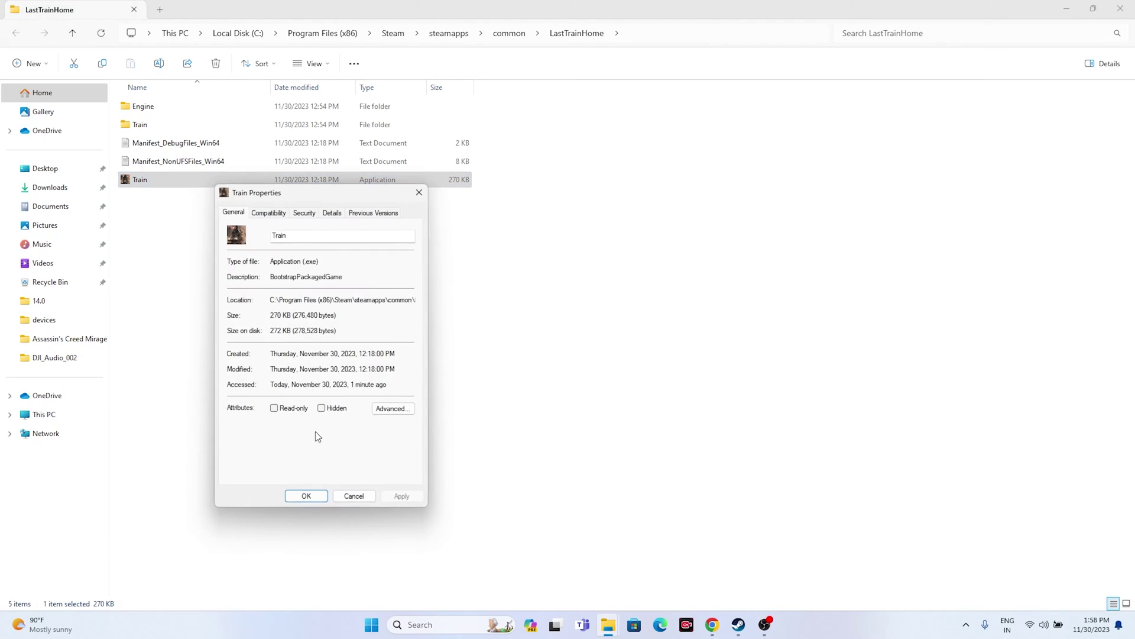
click(266, 214)
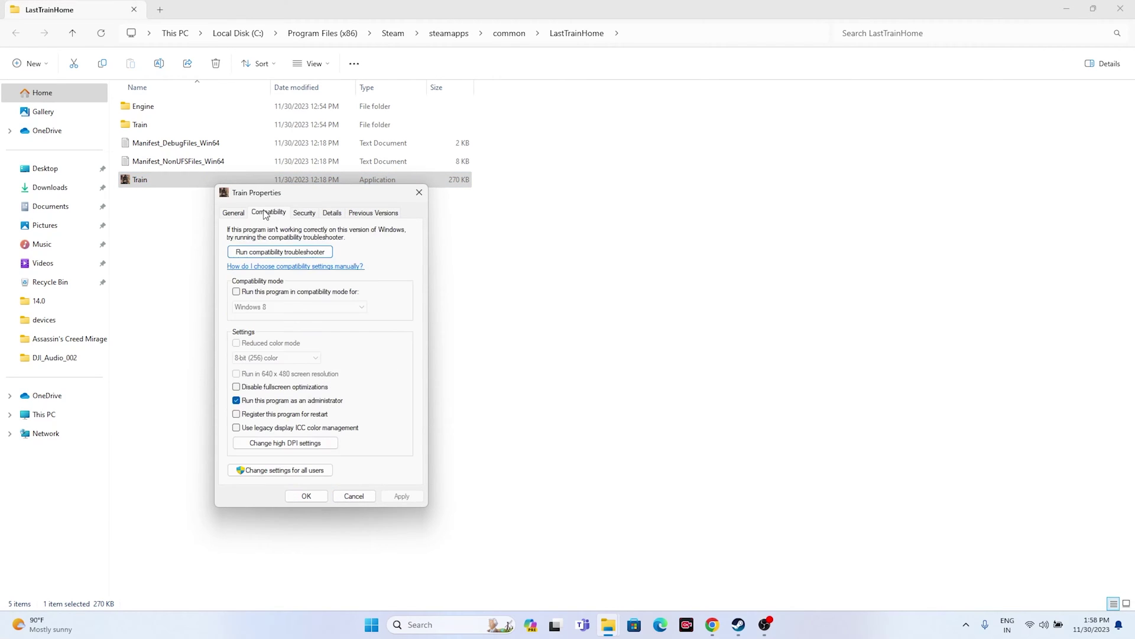
click(236, 291)
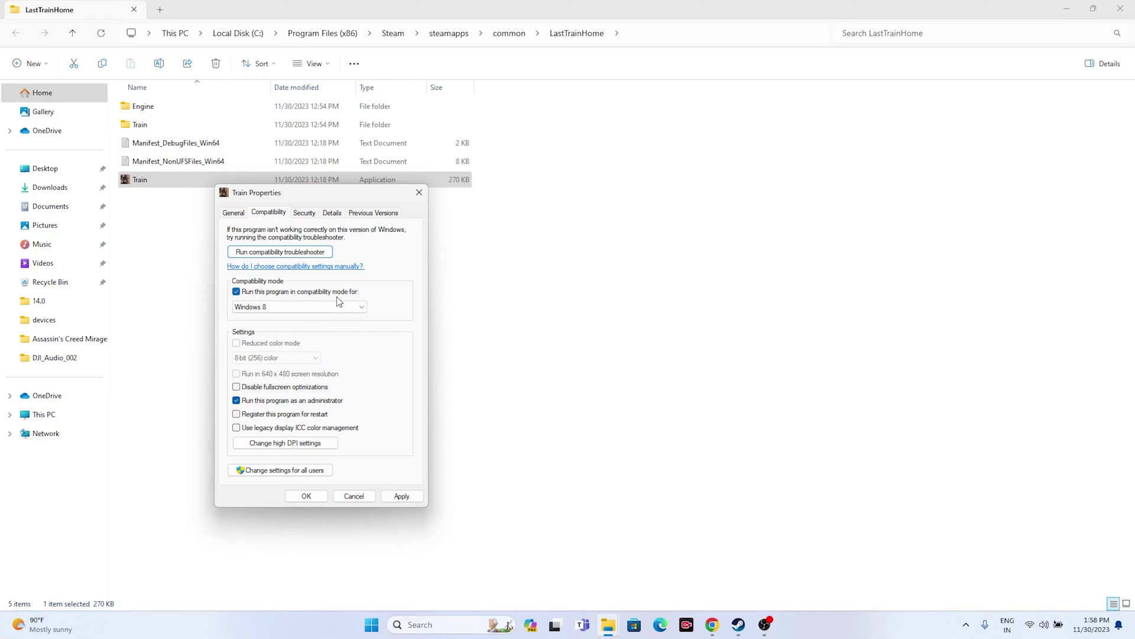
click(282, 307)
click(275, 340)
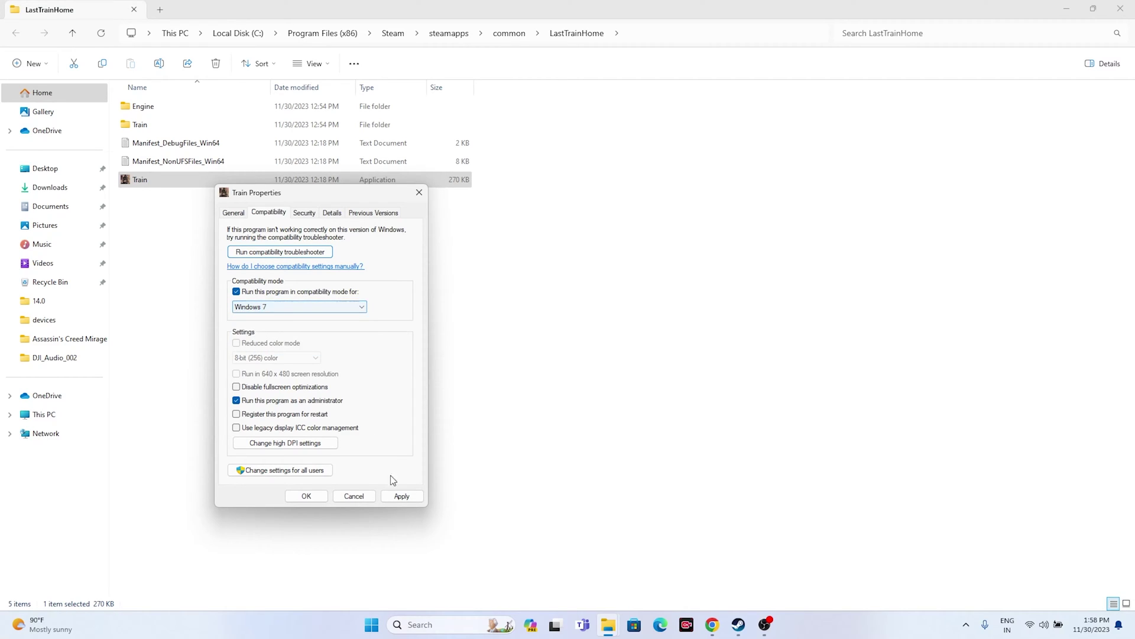
click(402, 496)
Change the Train application's compatibility mode to Windows 8 and return to Steam
click(278, 306)
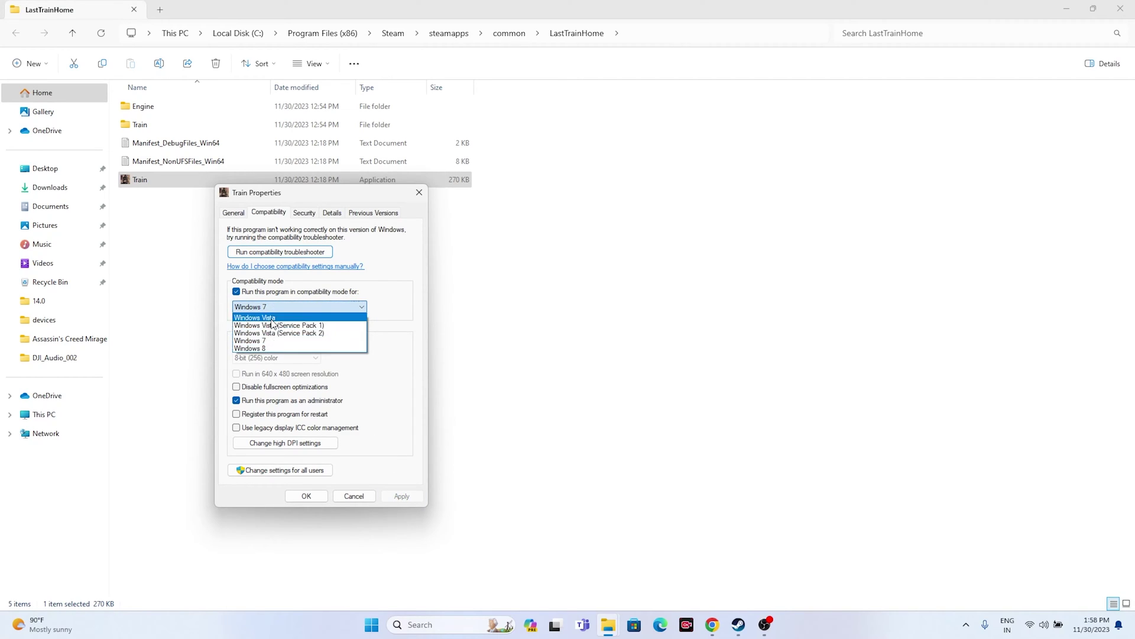
click(266, 348)
click(402, 497)
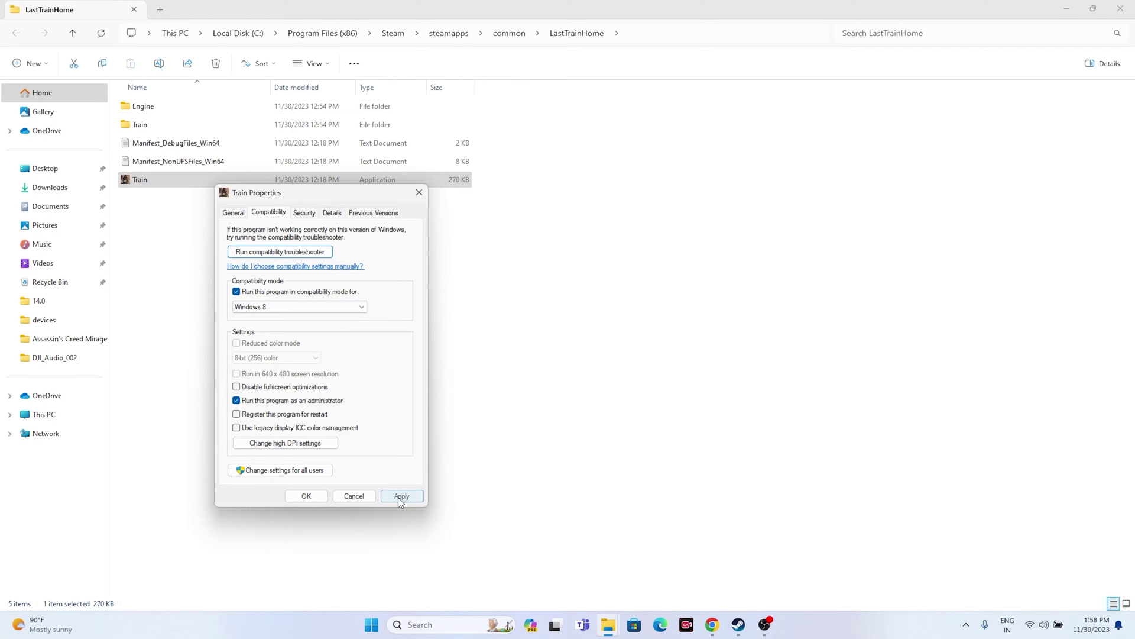
click(303, 500)
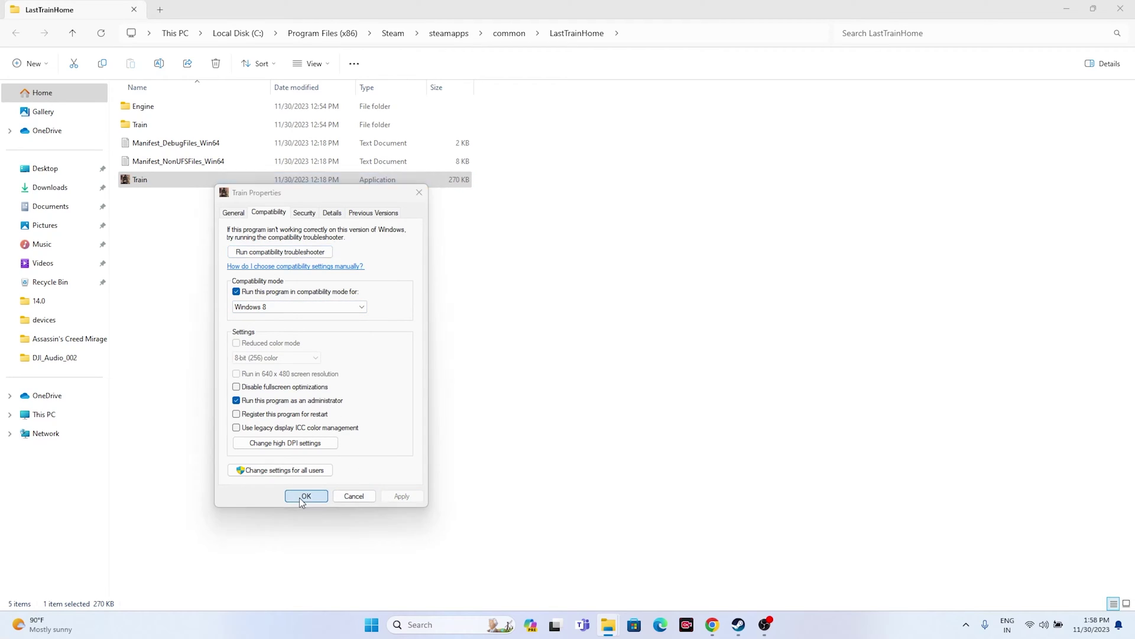
click(1120, 10)
click(739, 624)
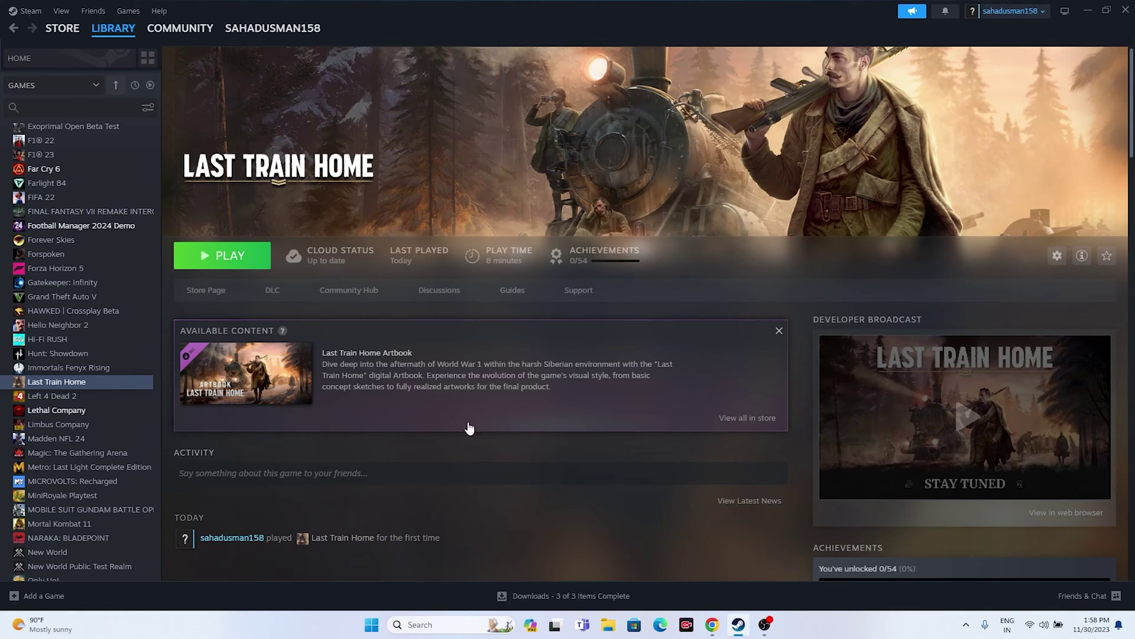
Switch to Windows Settings and examine the automatic time zone and time options under Date & time
click(408, 624)
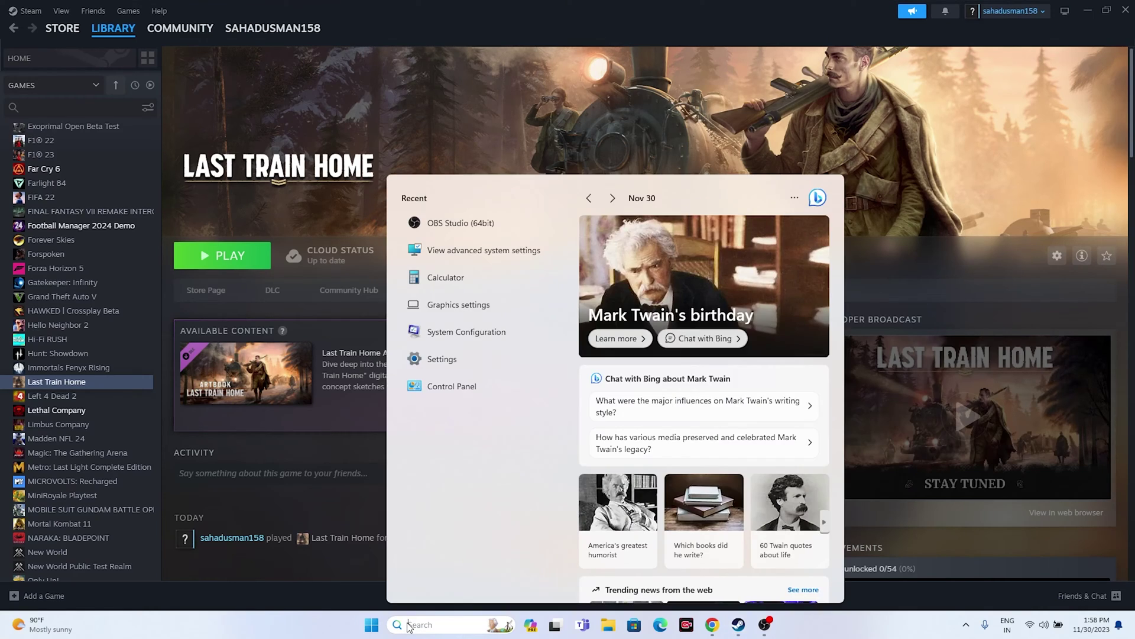
click(457, 357)
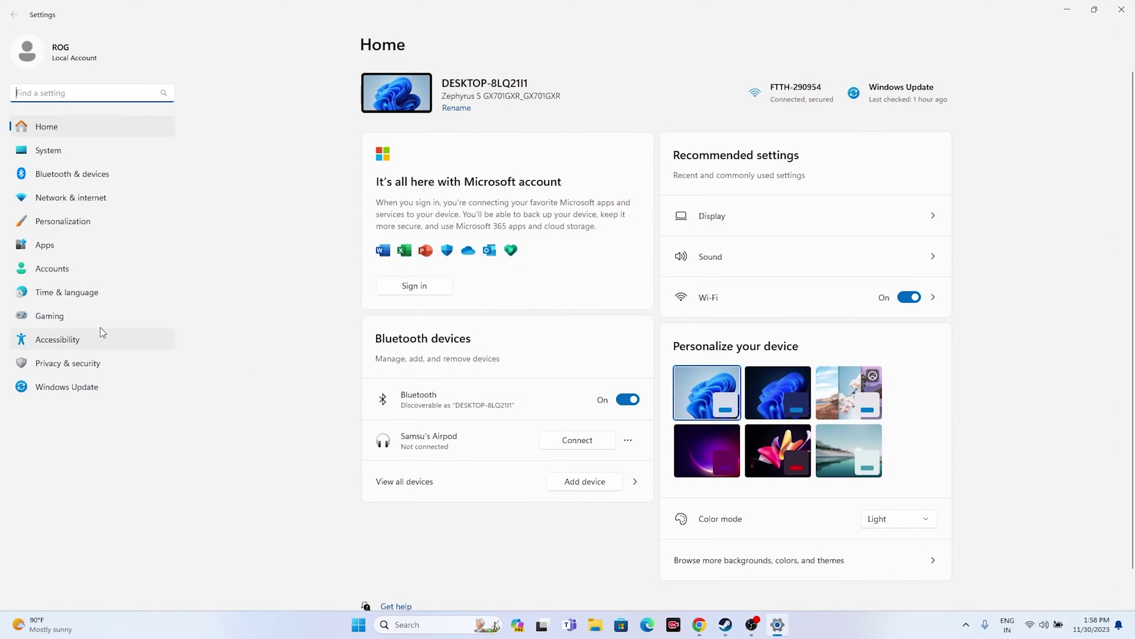
click(81, 294)
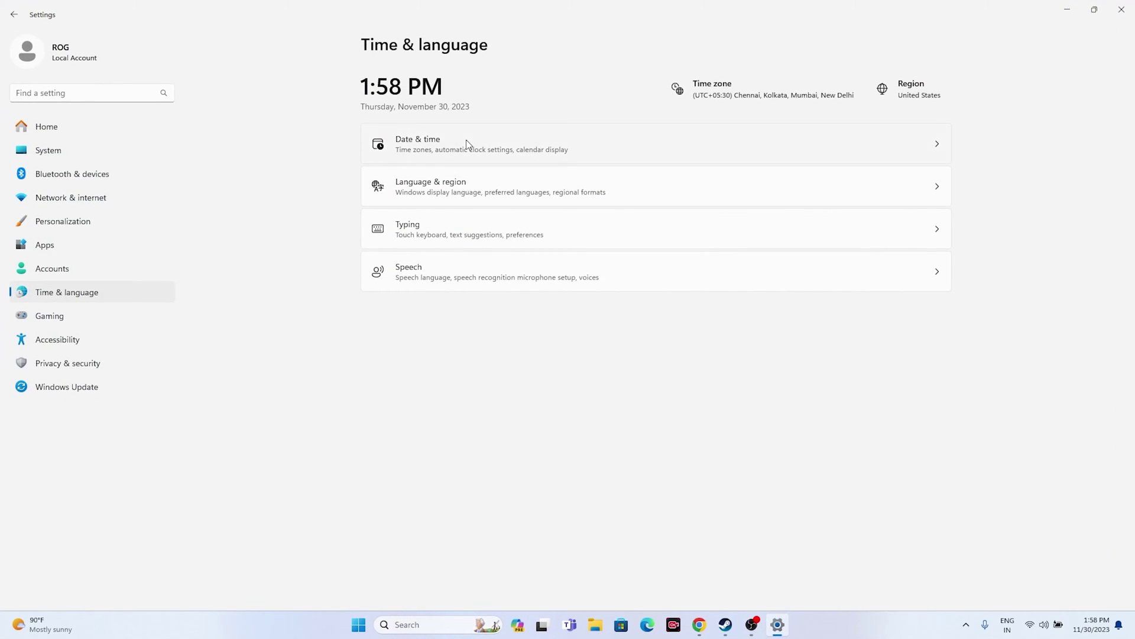
click(466, 139)
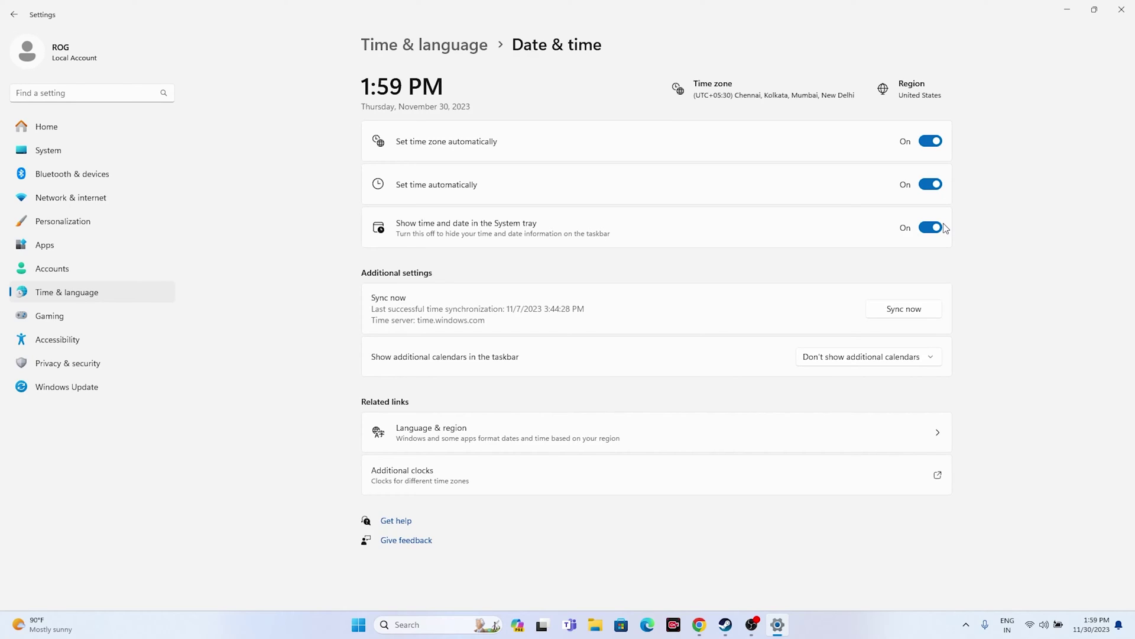
Review the country or region choices under Language & region without changing the selection, and close Settings
click(14, 14)
click(438, 183)
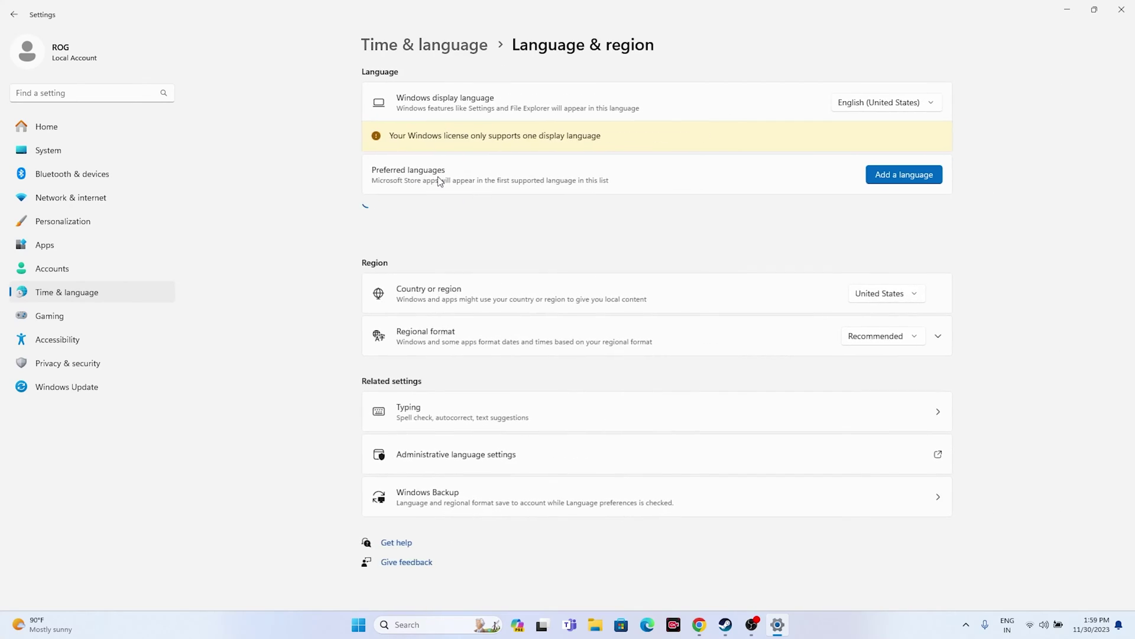
click(921, 295)
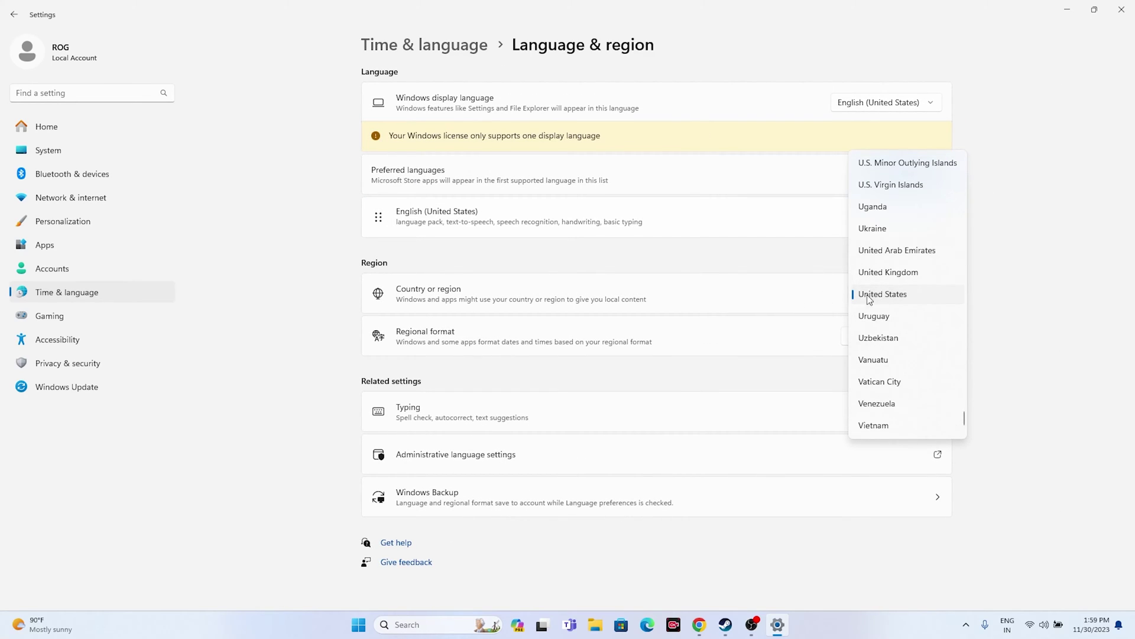
click(1012, 310)
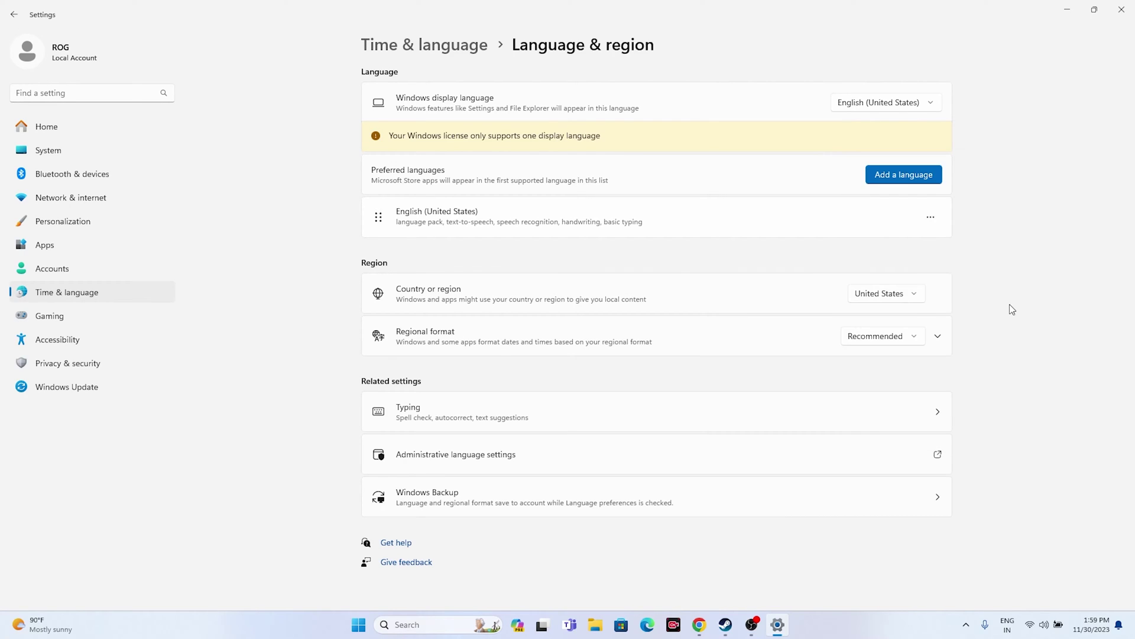
click(1122, 10)
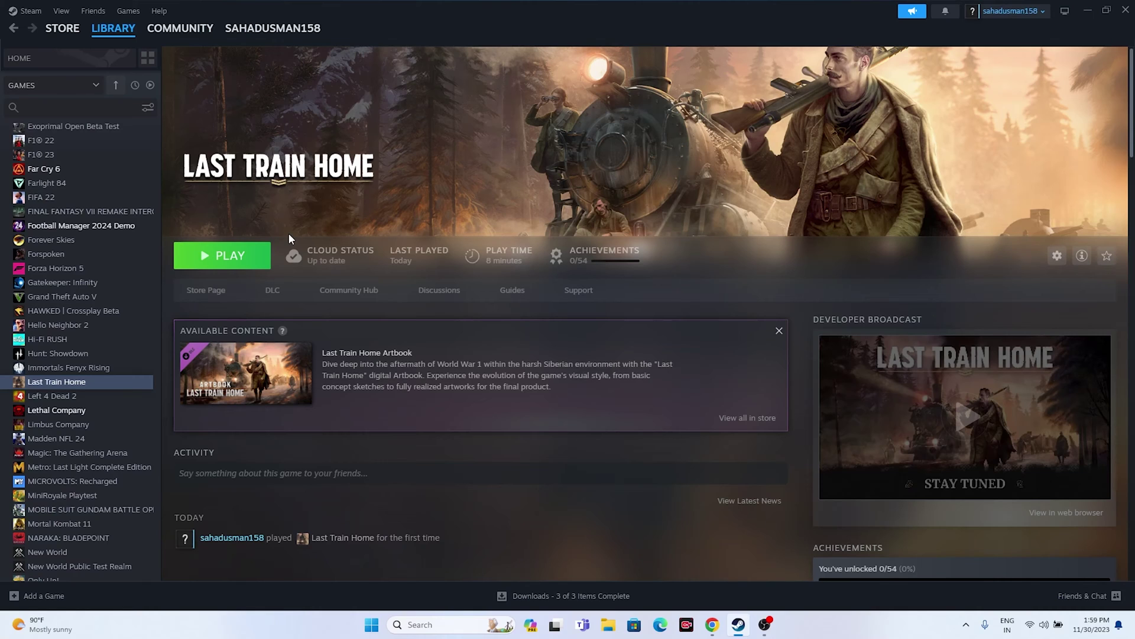
Switch to File Explorer, examine the My Games folder in Documents for Last Train Home data, and close the window
click(609, 625)
click(65, 414)
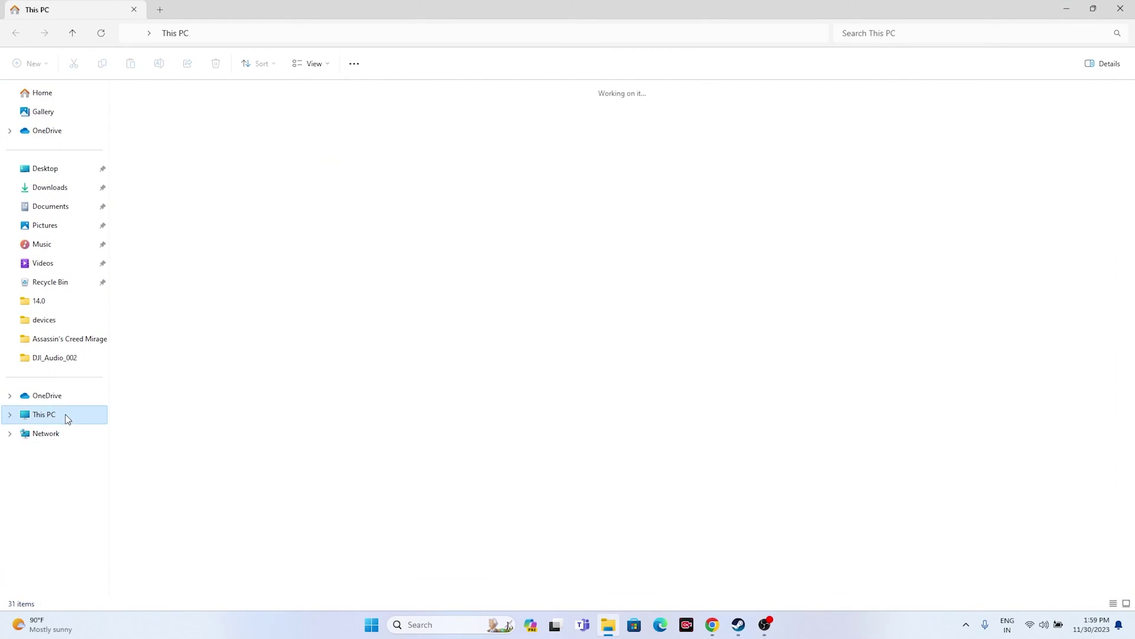
click(59, 205)
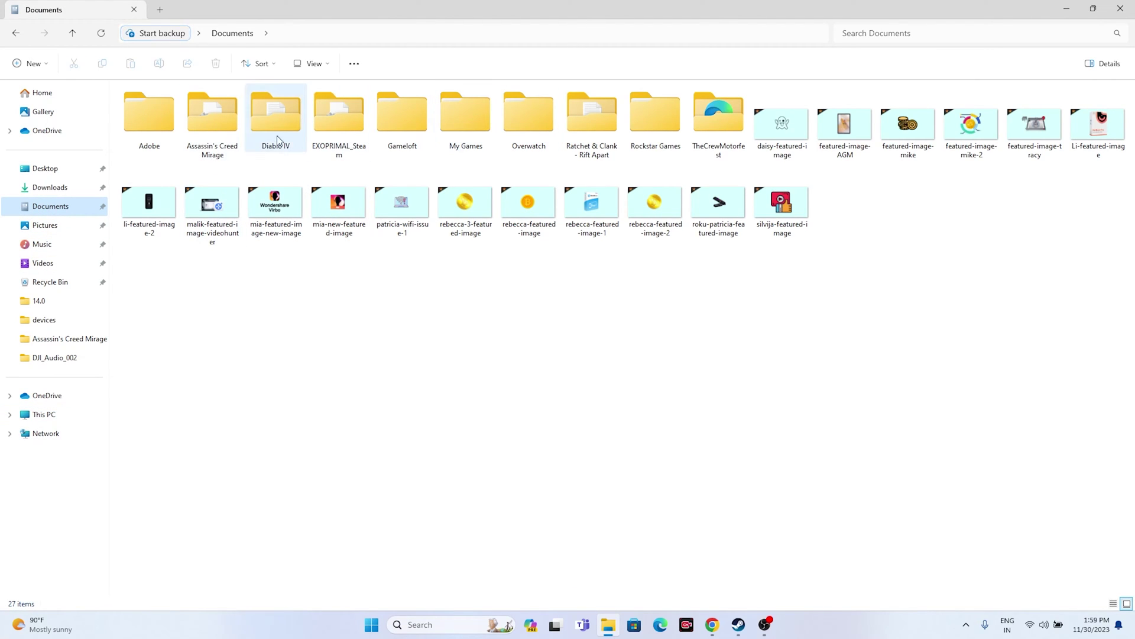
double_click(475, 128)
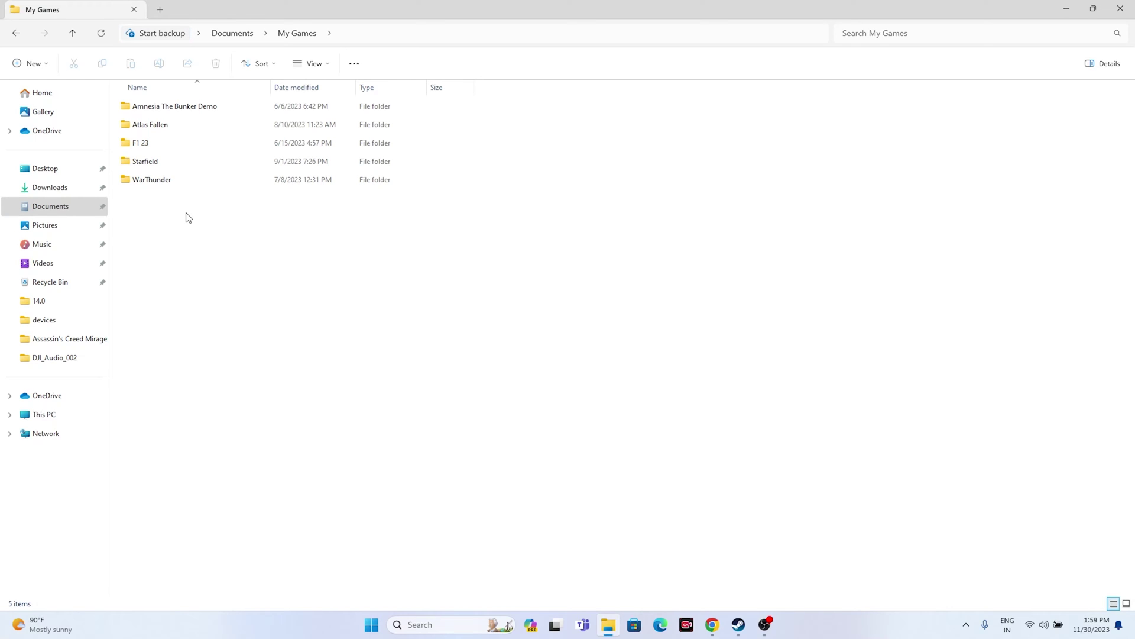
click(1124, 14)
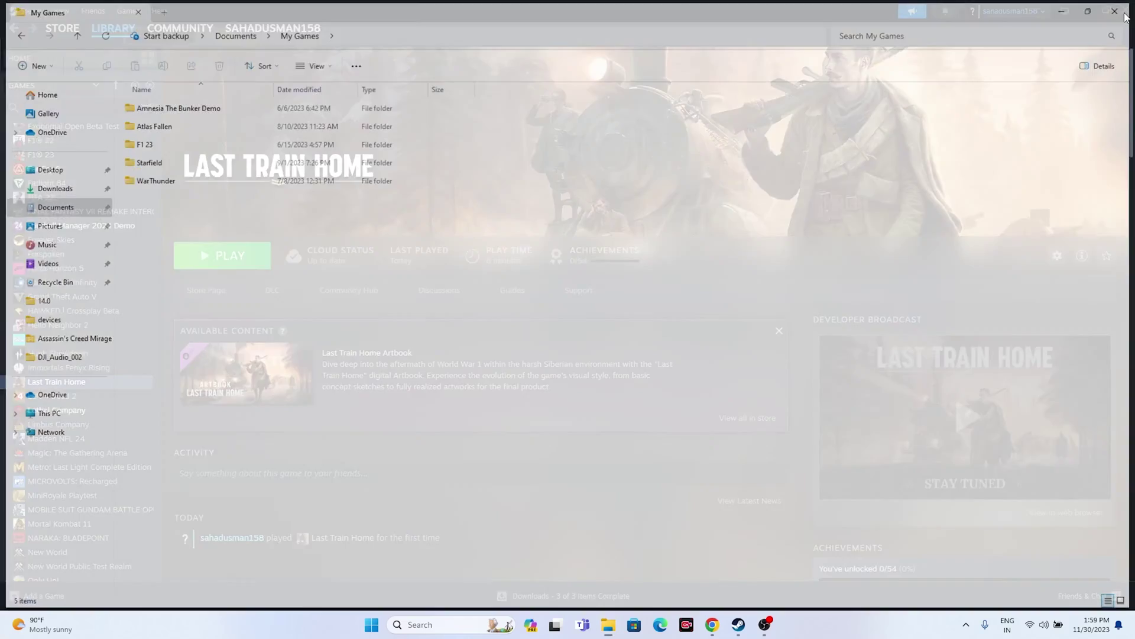
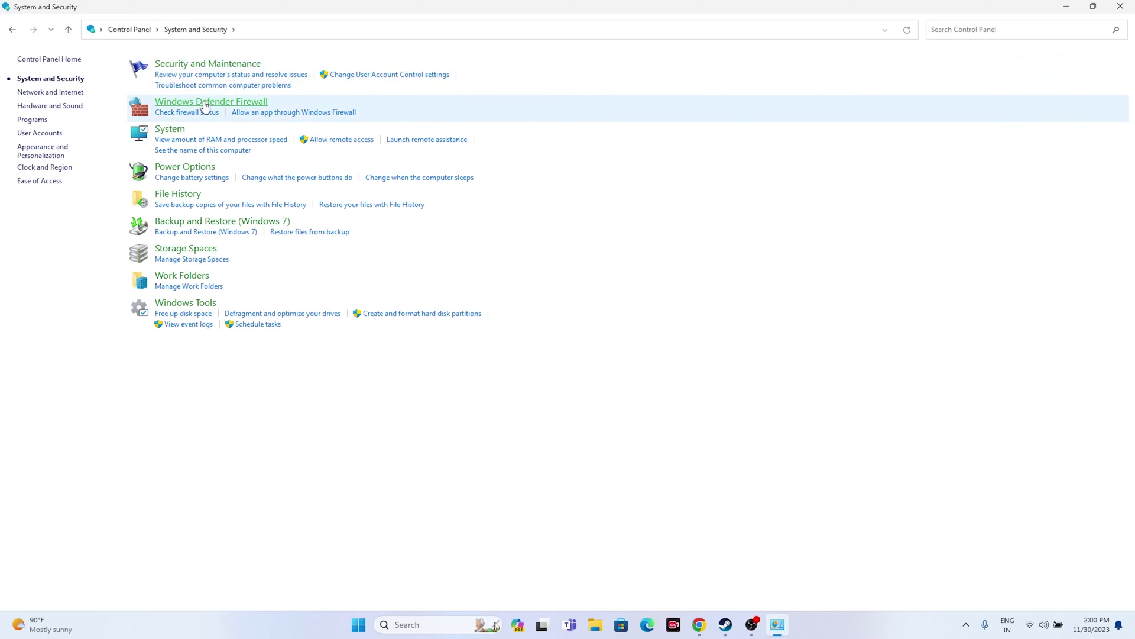
Examine the apps allowed through Windows Defender Firewall for Last Train Home and its private and public network access
click(133, 110)
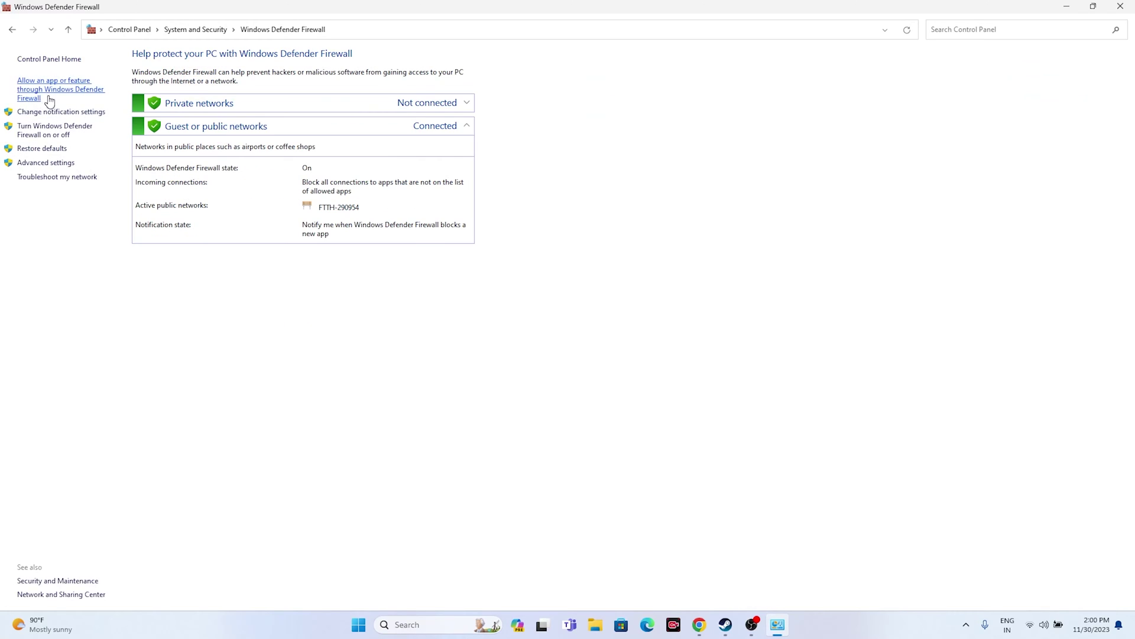
click(49, 95)
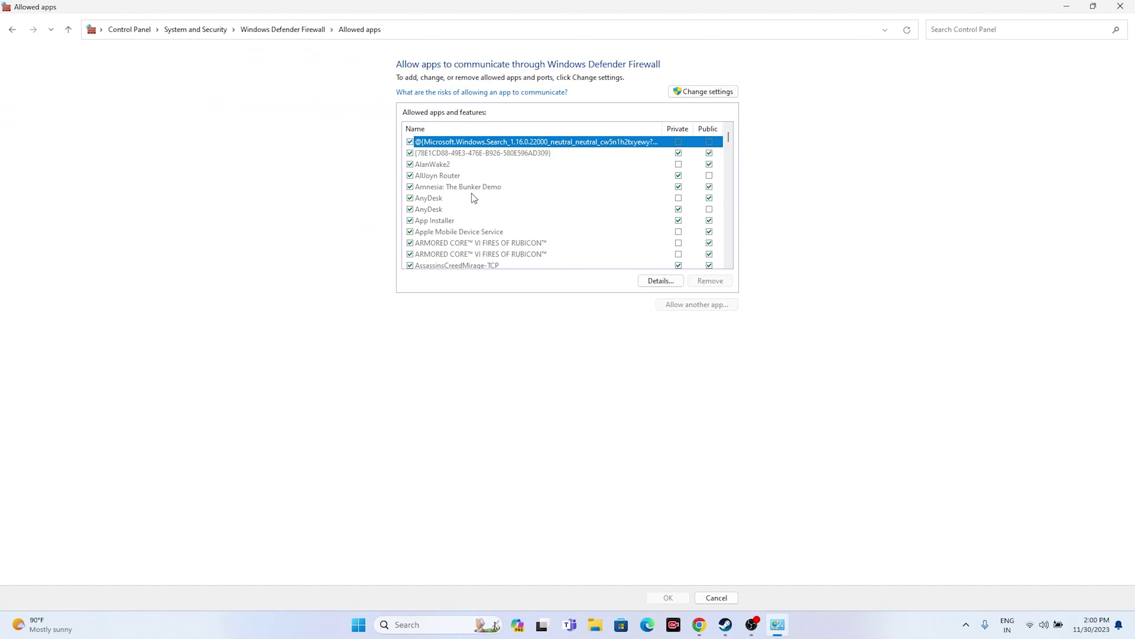
scroll(473, 198, down, 15)
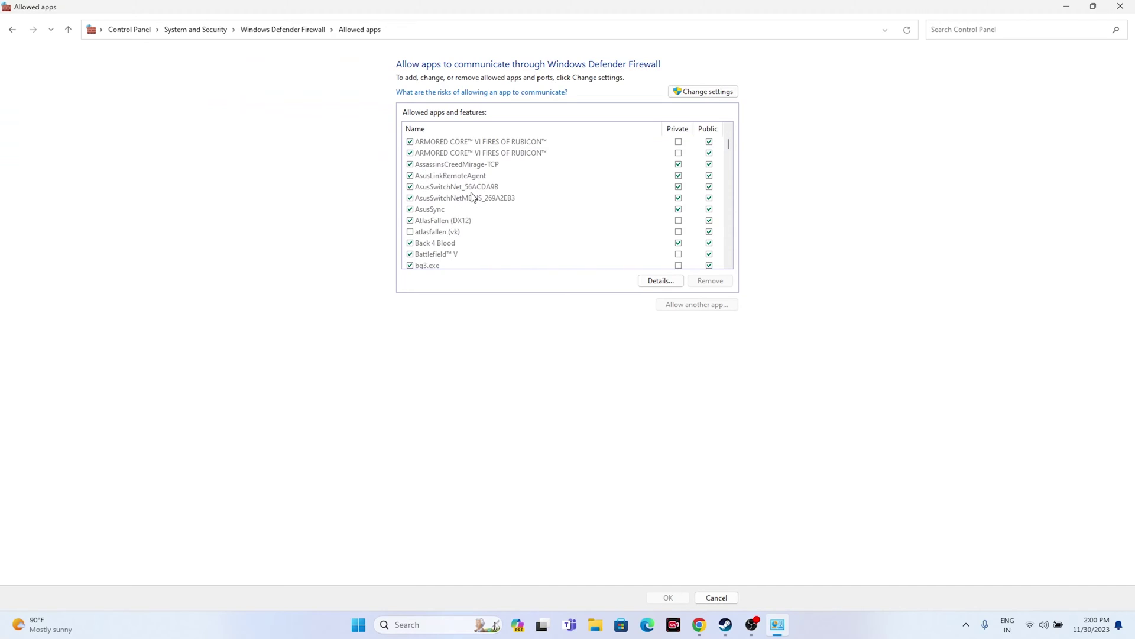
scroll(458, 198, down, 15)
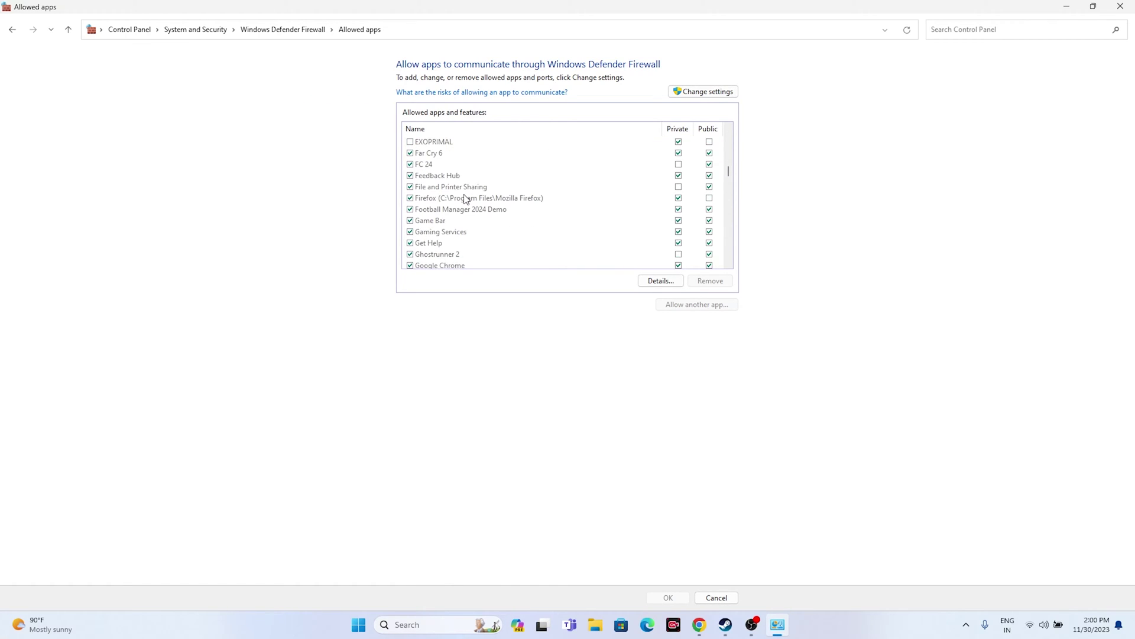
scroll(465, 199, down, 15)
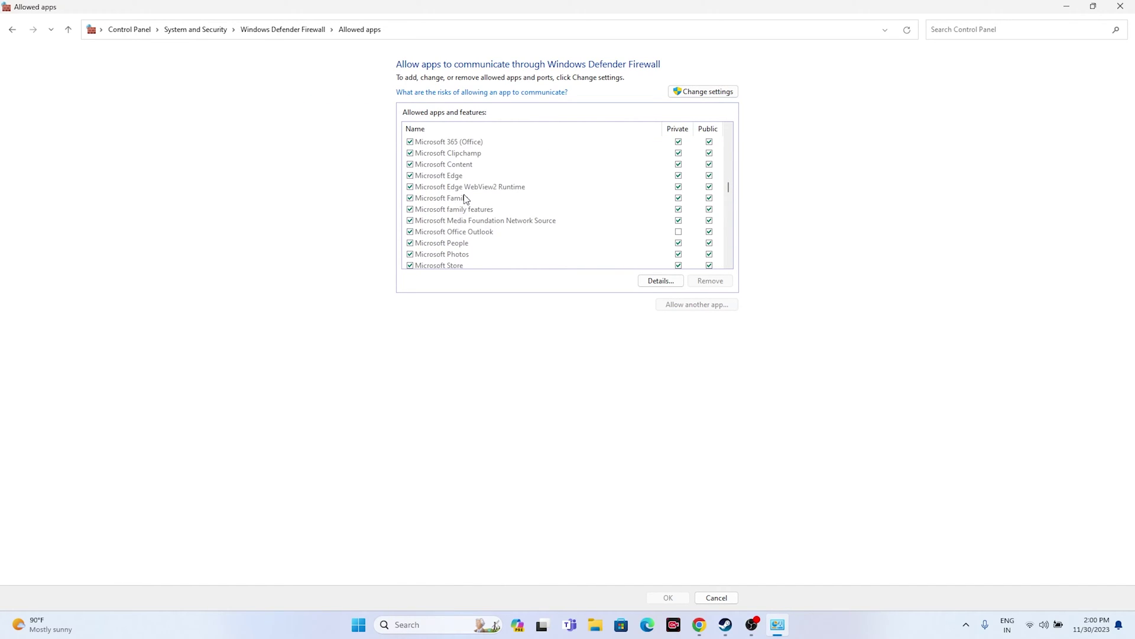
scroll(466, 200, down, 15)
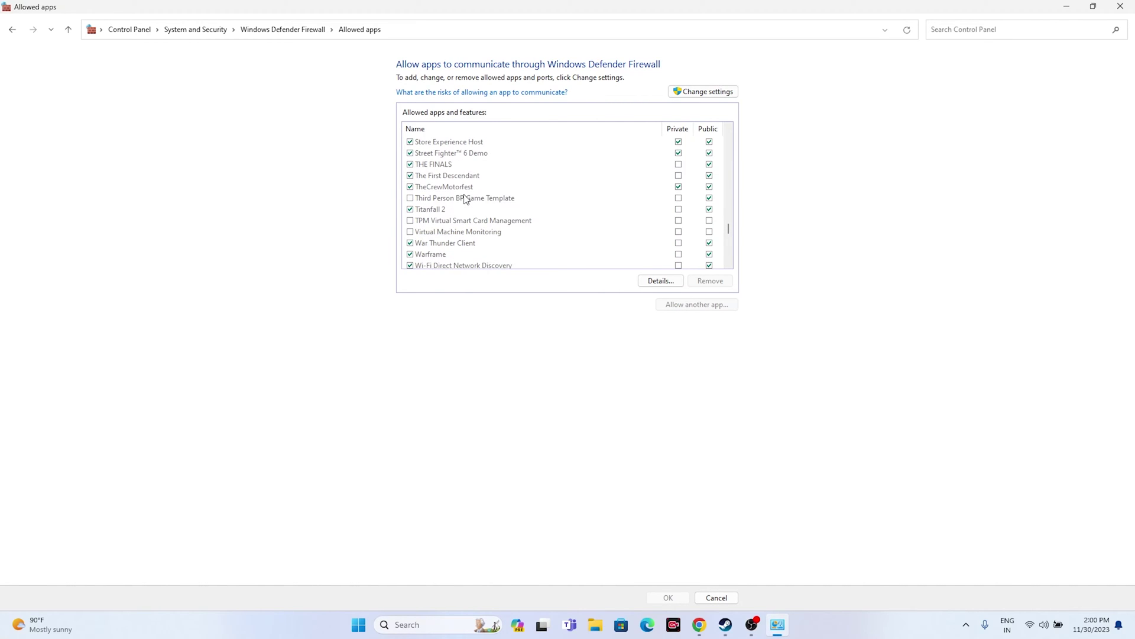
scroll(466, 199, down, 15)
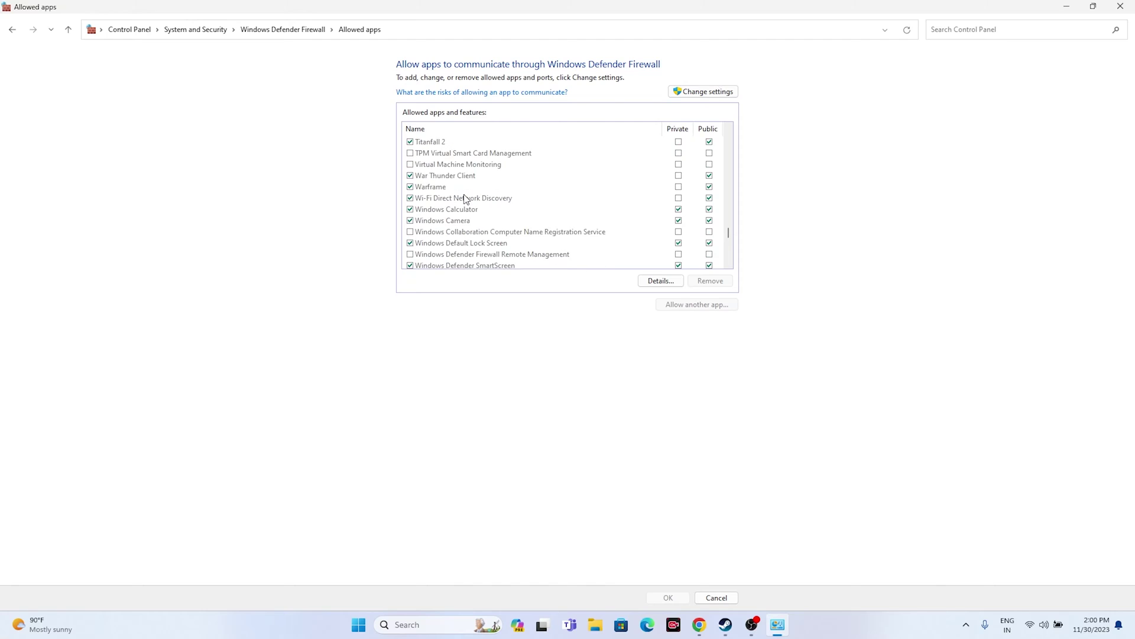
scroll(466, 199, up, 15)
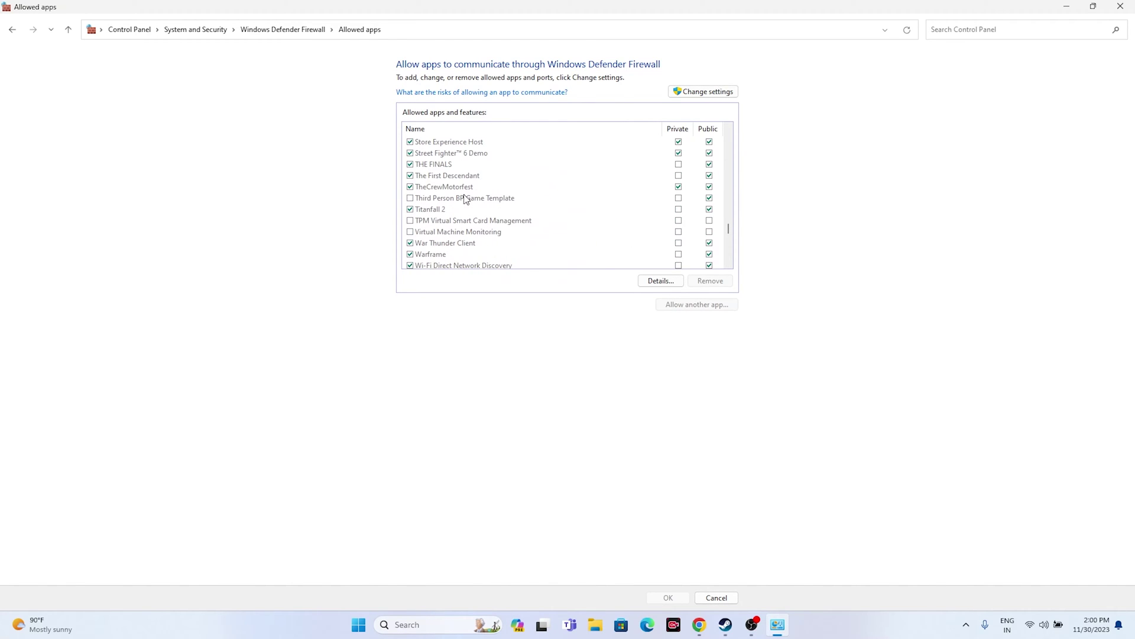
scroll(468, 201, up, 1)
scroll(477, 208, up, 9)
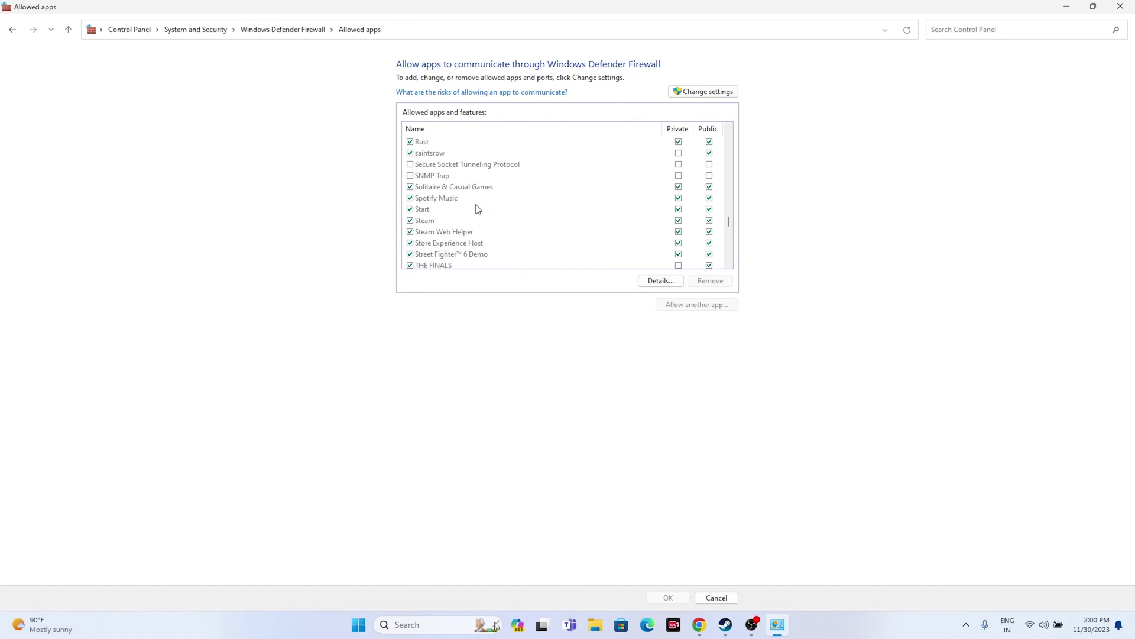
scroll(477, 209, up, 12)
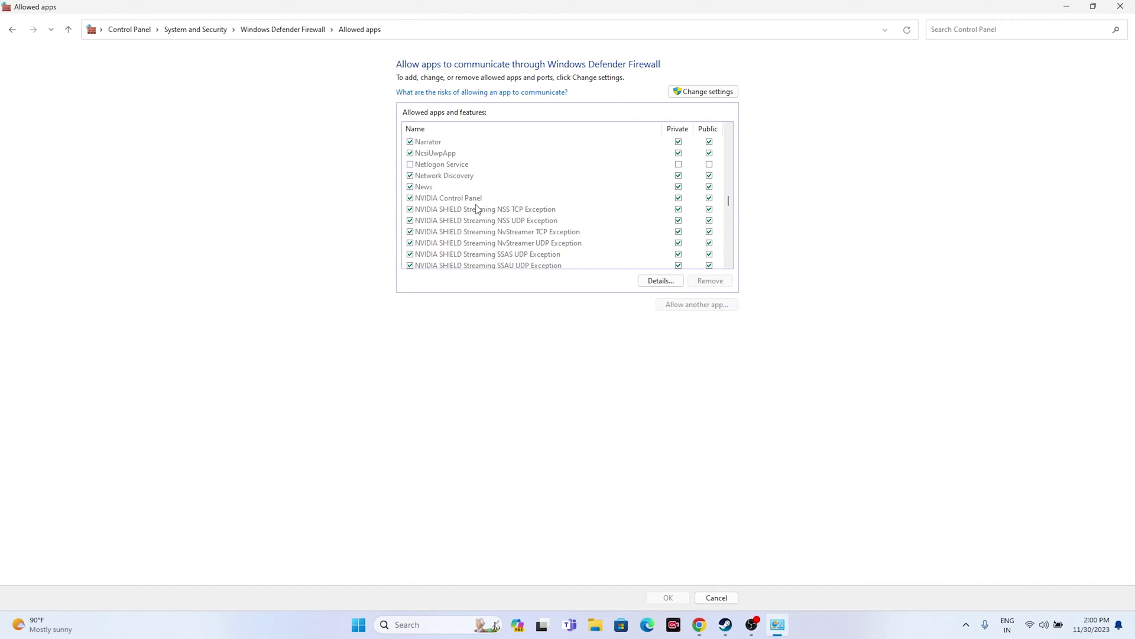
scroll(477, 208, up, 10)
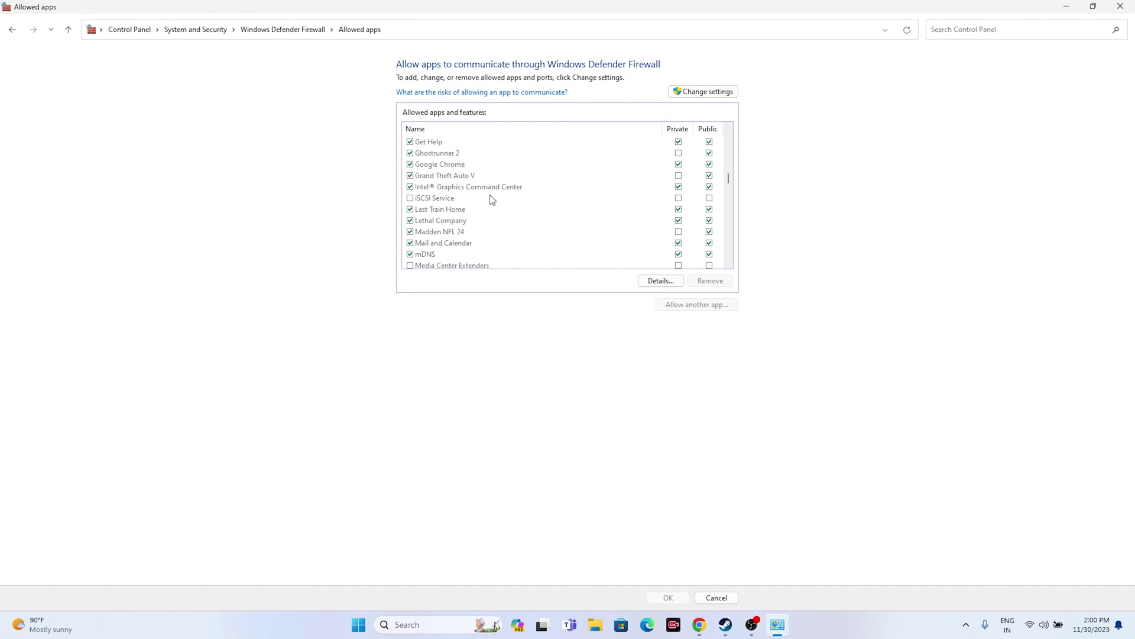
Unlock the allowed apps settings, start allowing another app, and browse to Program Files (x86) on the C: drive
click(704, 95)
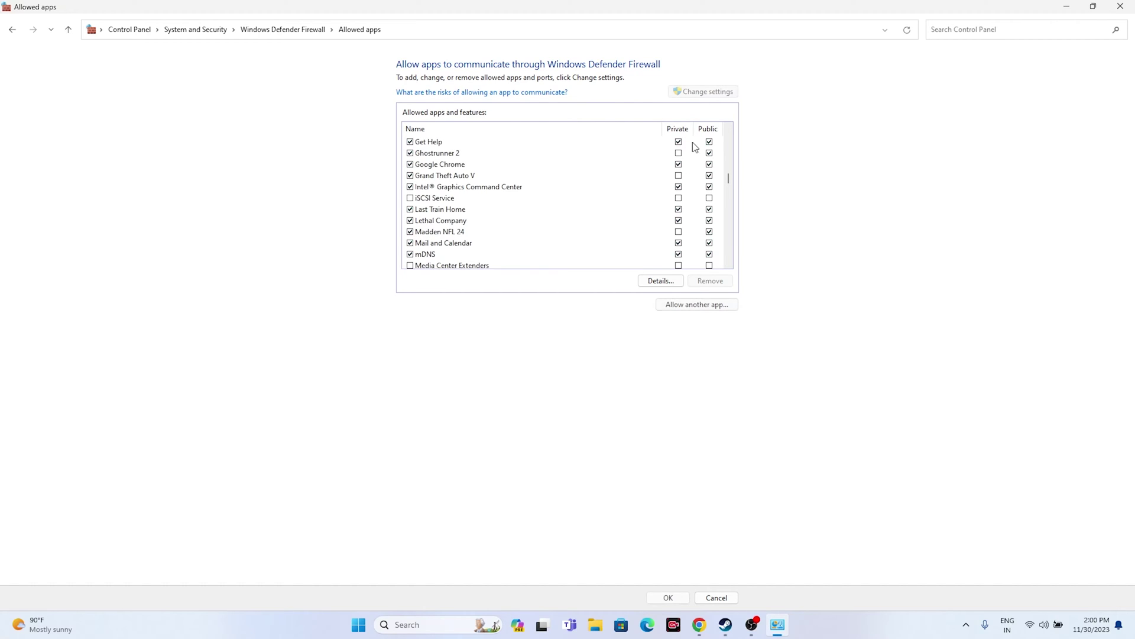
click(693, 305)
click(652, 369)
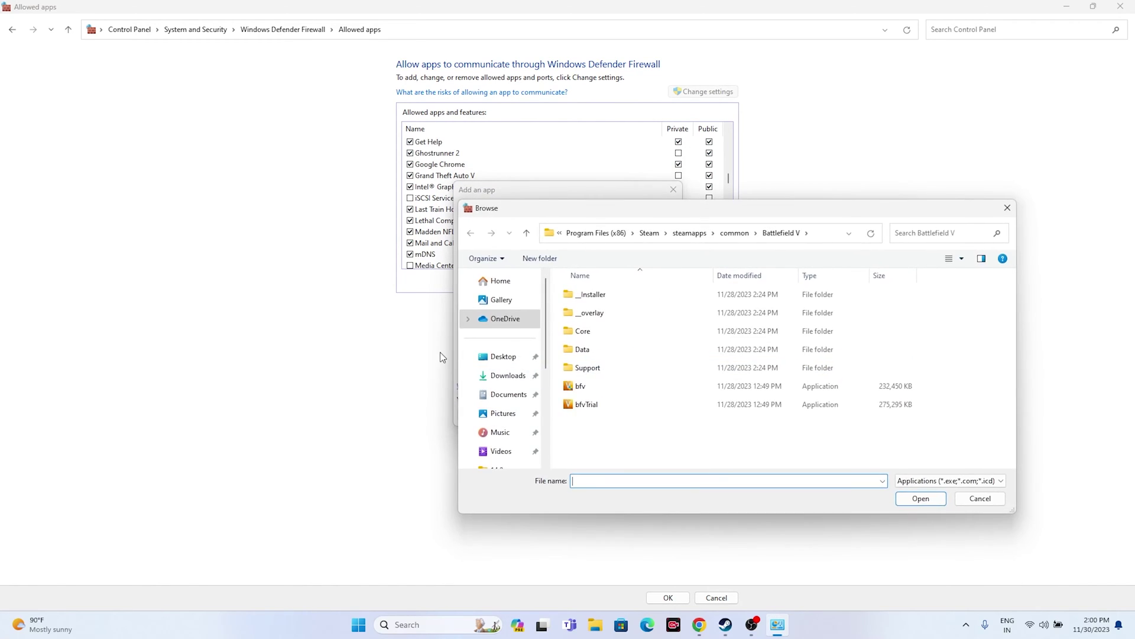
scroll(510, 388, down, 5)
click(515, 412)
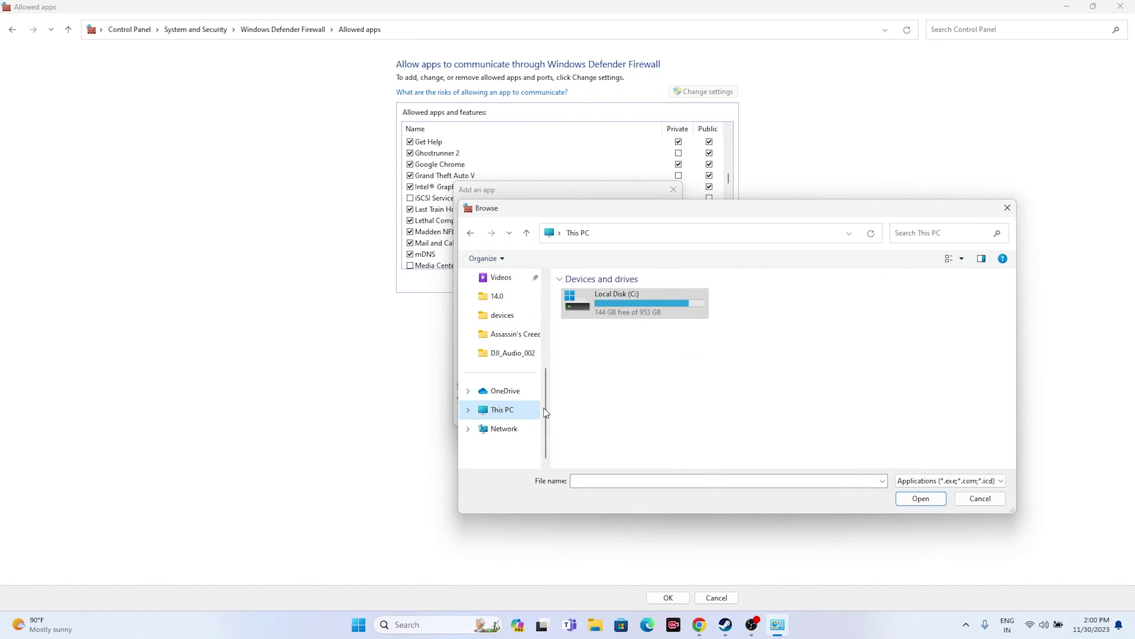
double_click(623, 307)
double_click(623, 405)
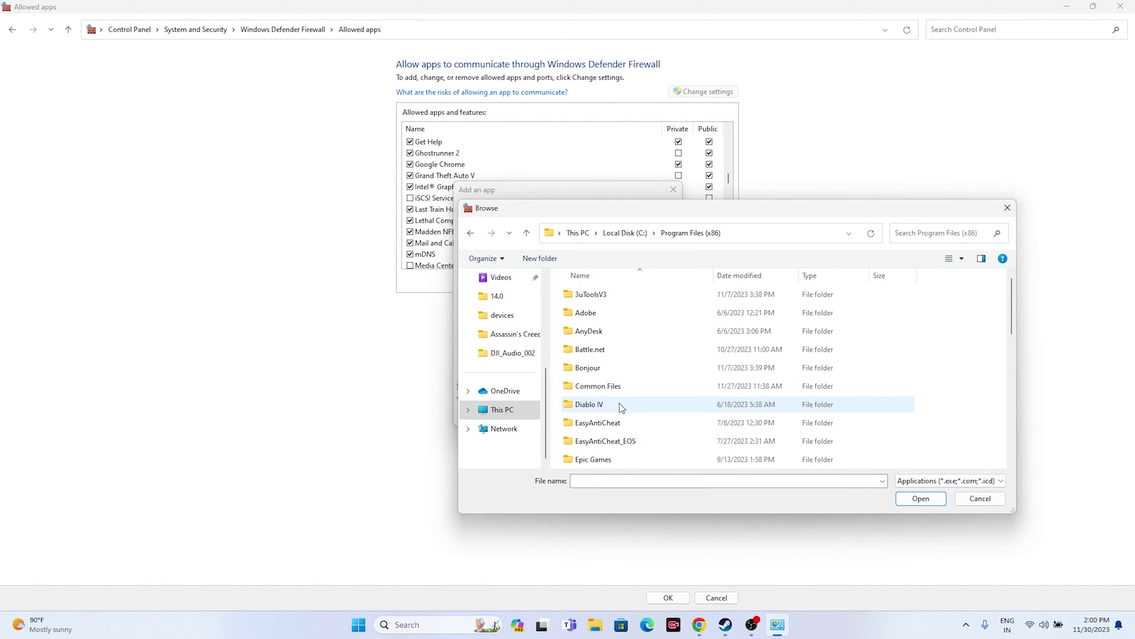
Browse to the Steam\steamapps\common folder for the app to allow
scroll(621, 390, down, 2)
scroll(611, 376, down, 4)
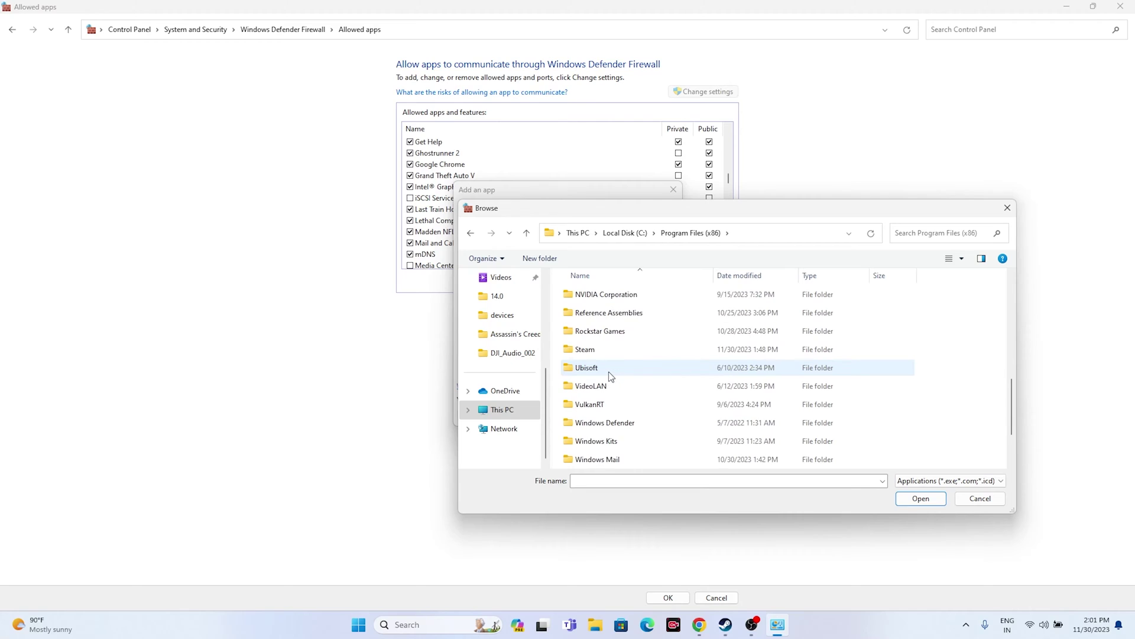
double_click(609, 355)
scroll(610, 361, down, 1)
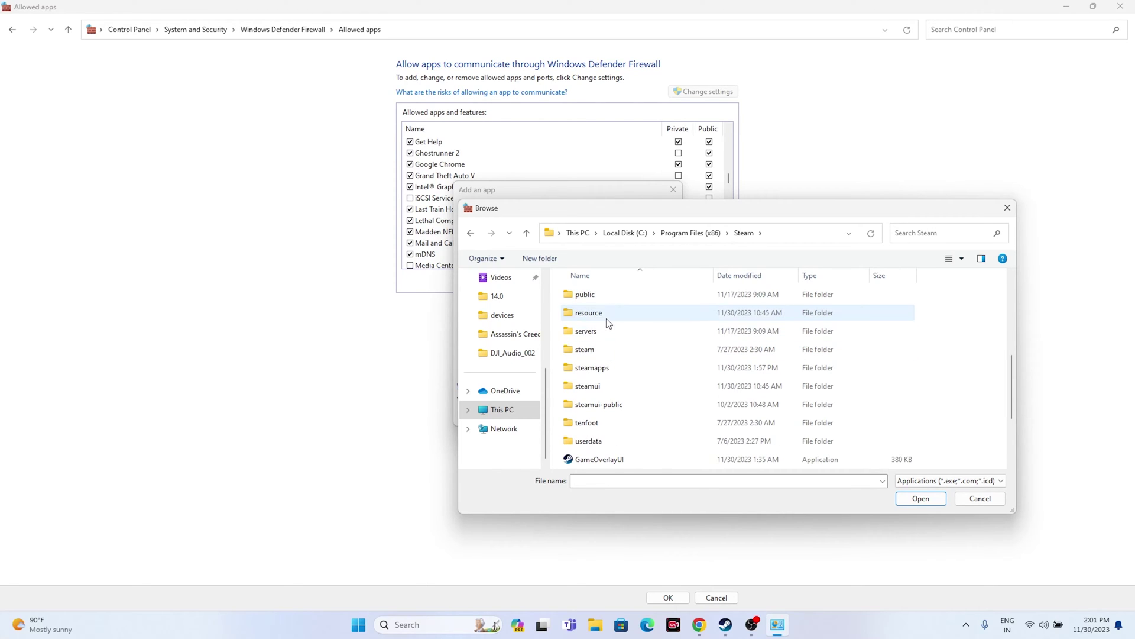
double_click(611, 368)
double_click(591, 294)
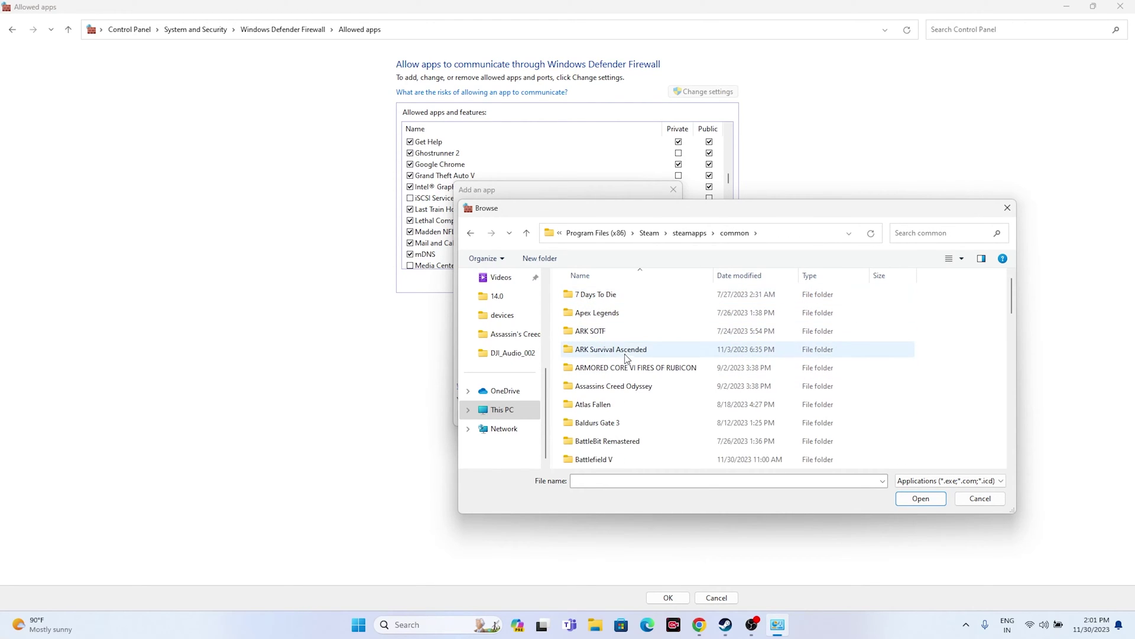
Choose the Train application in the LastTrainHome folder as the app to allow through the firewall
scroll(627, 357, down, 3)
scroll(626, 358, down, 6)
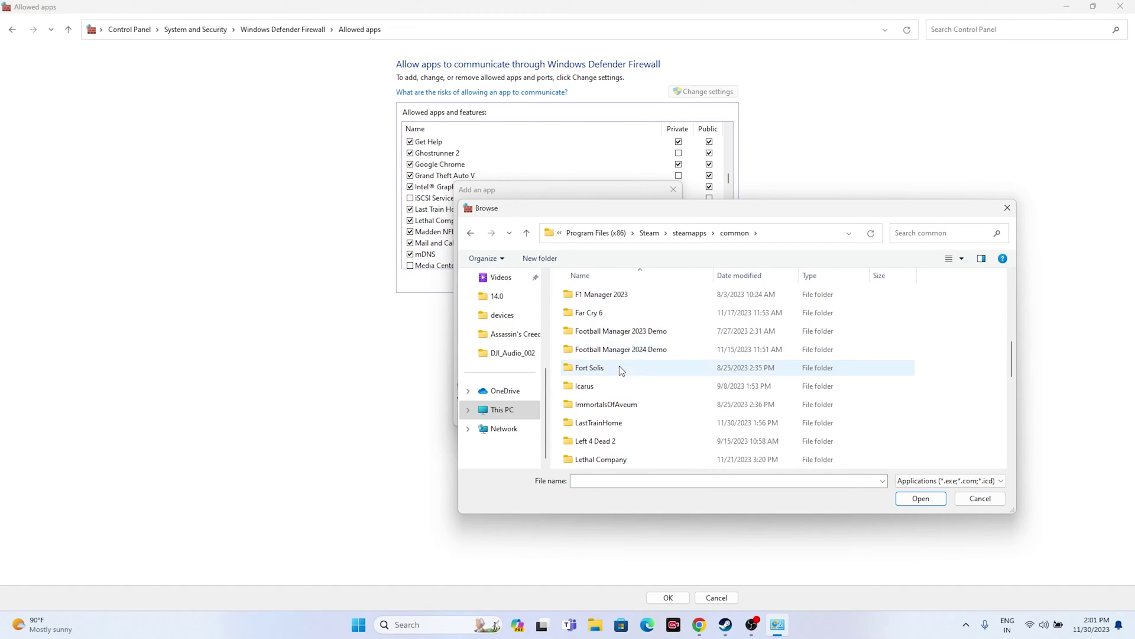
double_click(615, 311)
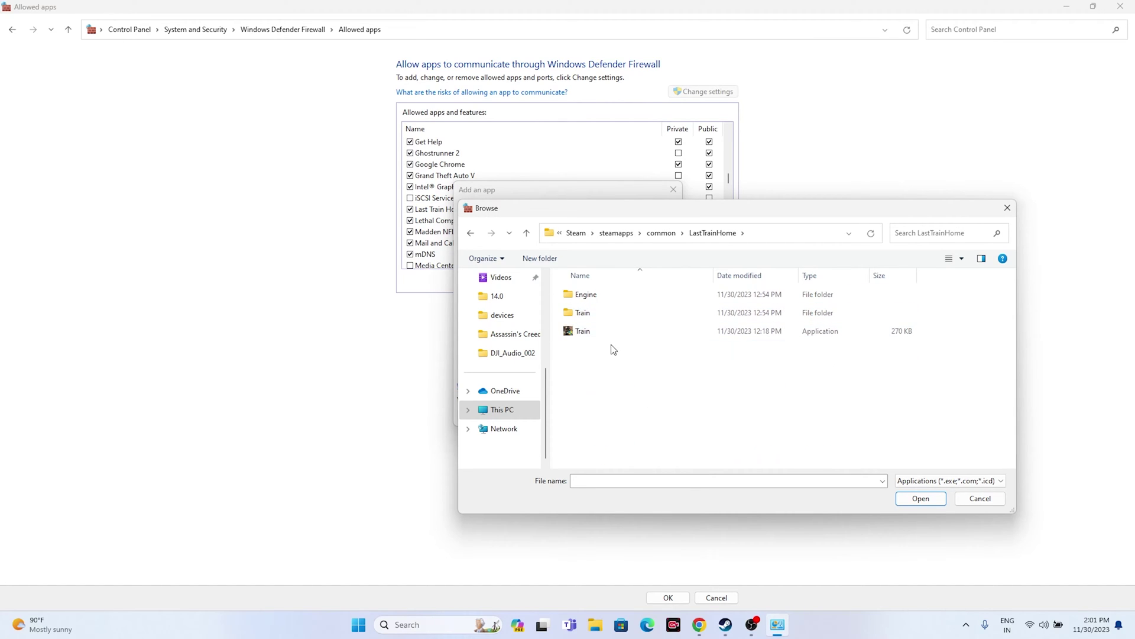
click(603, 333)
click(907, 495)
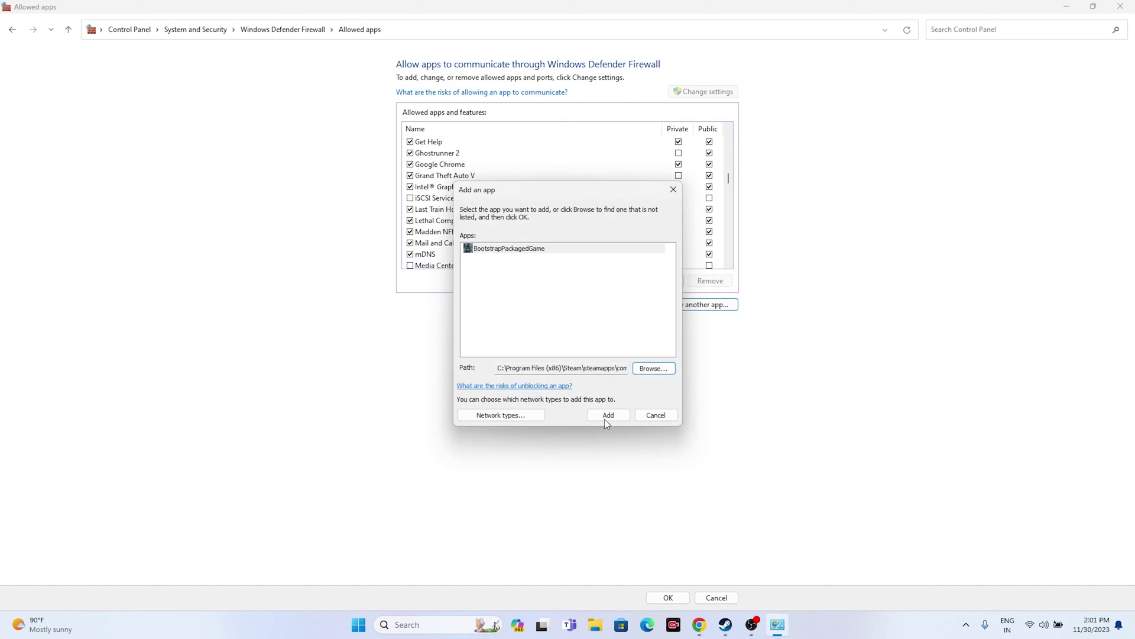
Try to add the chosen game executable to the firewall's allowed apps, and leave the firewall settings
click(605, 417)
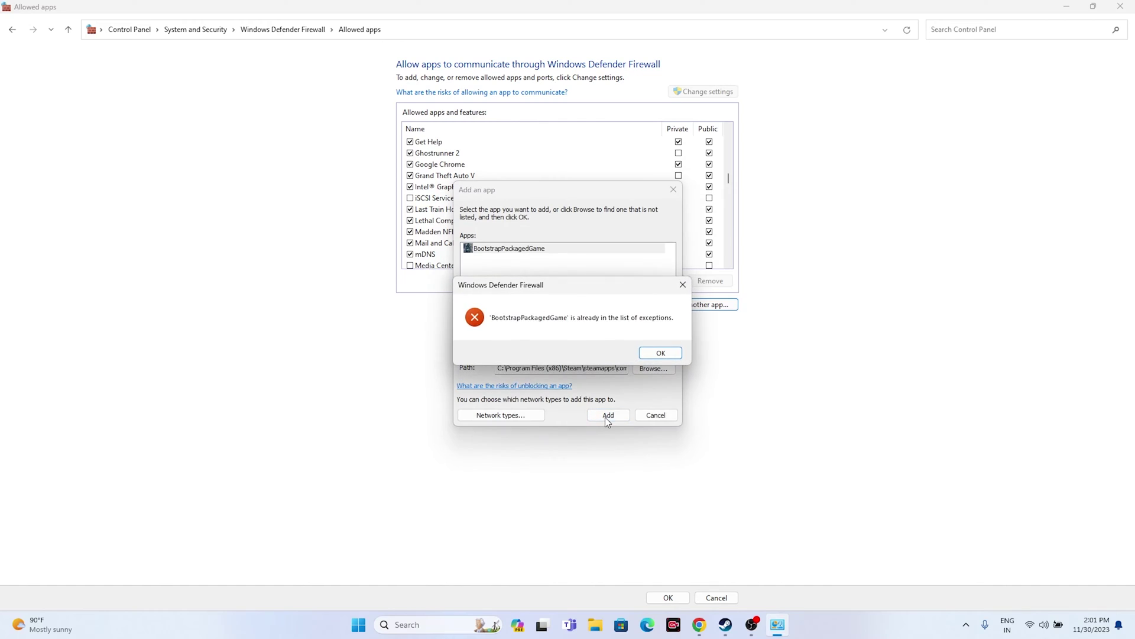
click(652, 357)
click(669, 192)
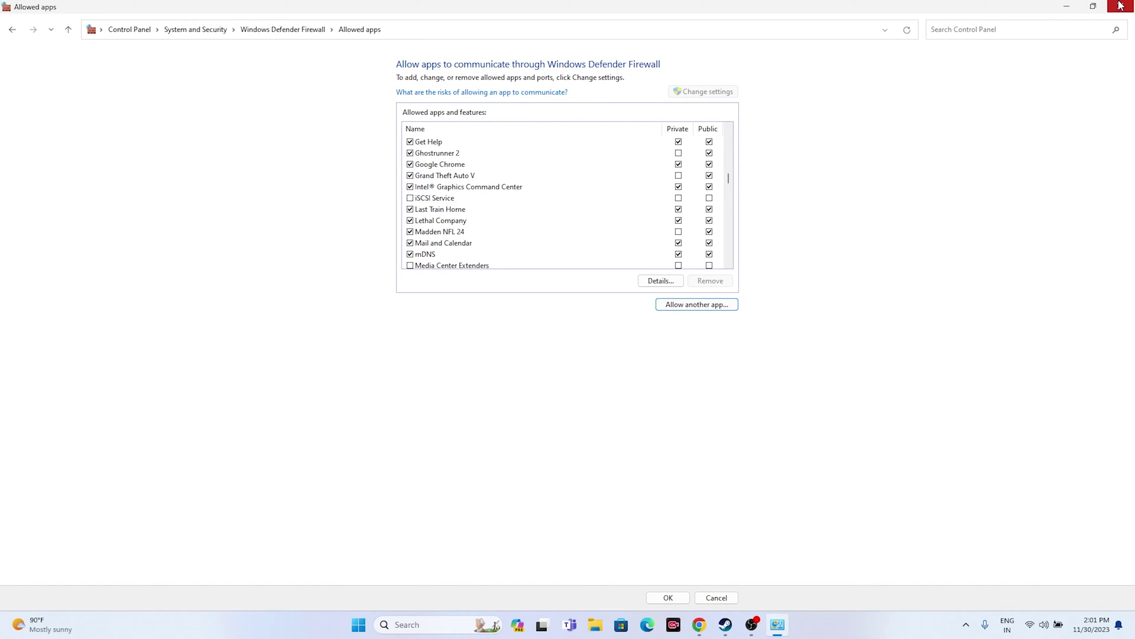
click(1078, 9)
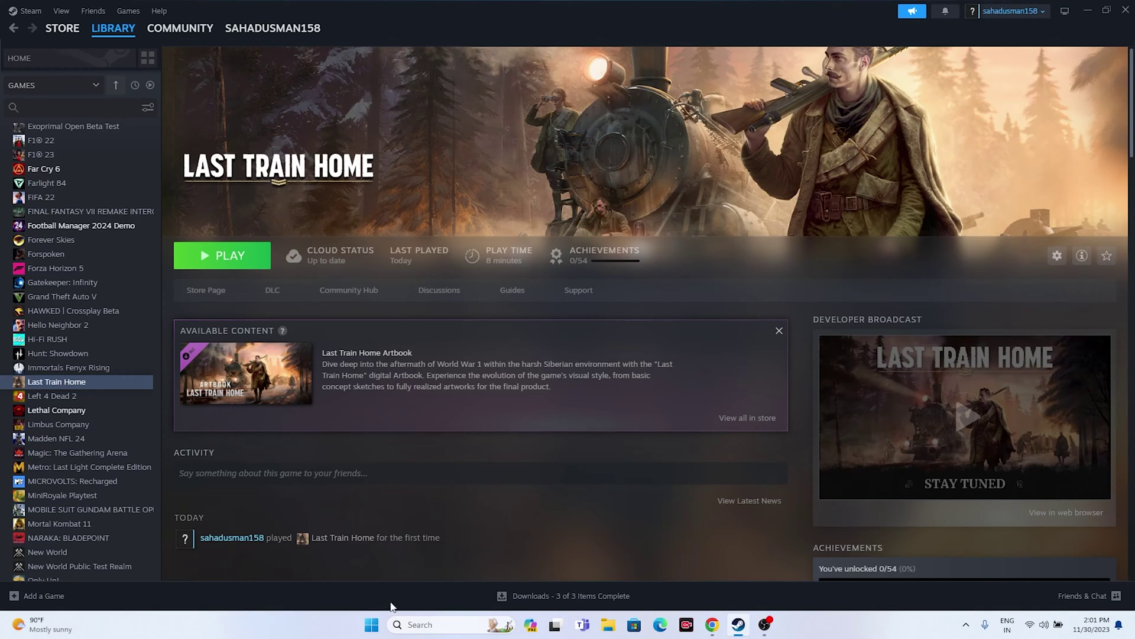
Switch to System Configuration, disable all the listed services, and hide all Microsoft services
click(414, 624)
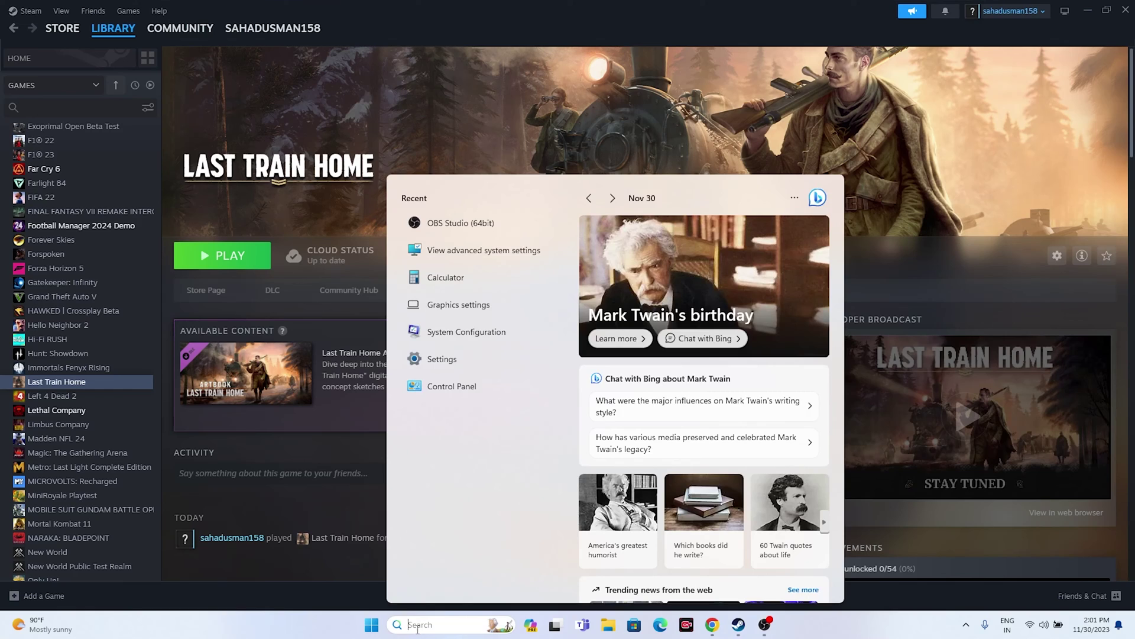
click(492, 331)
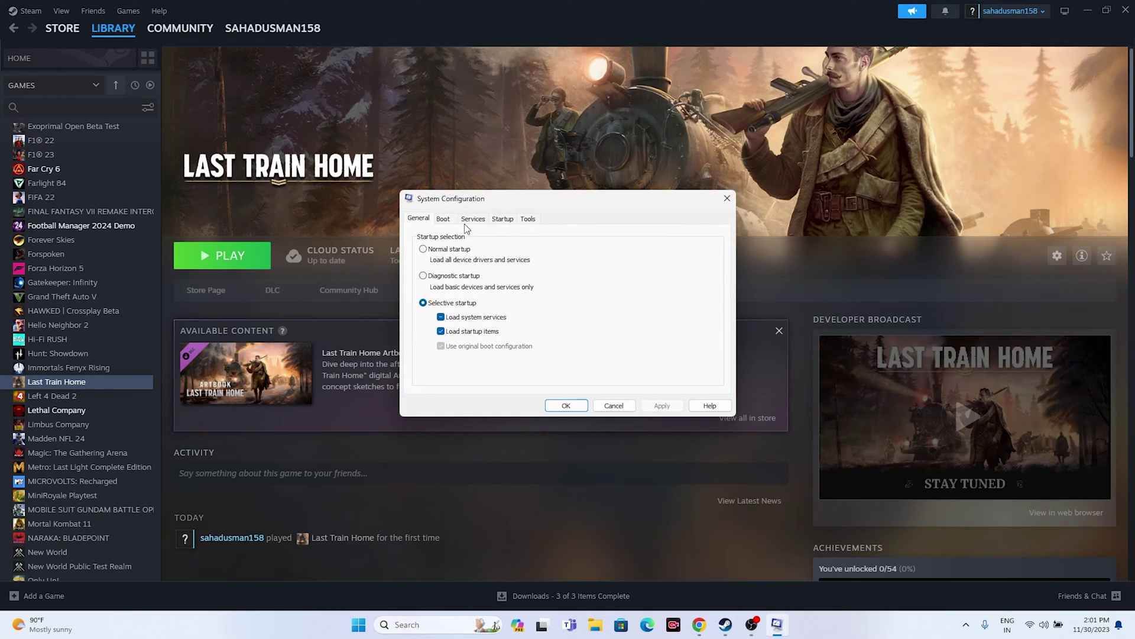
click(472, 220)
click(689, 376)
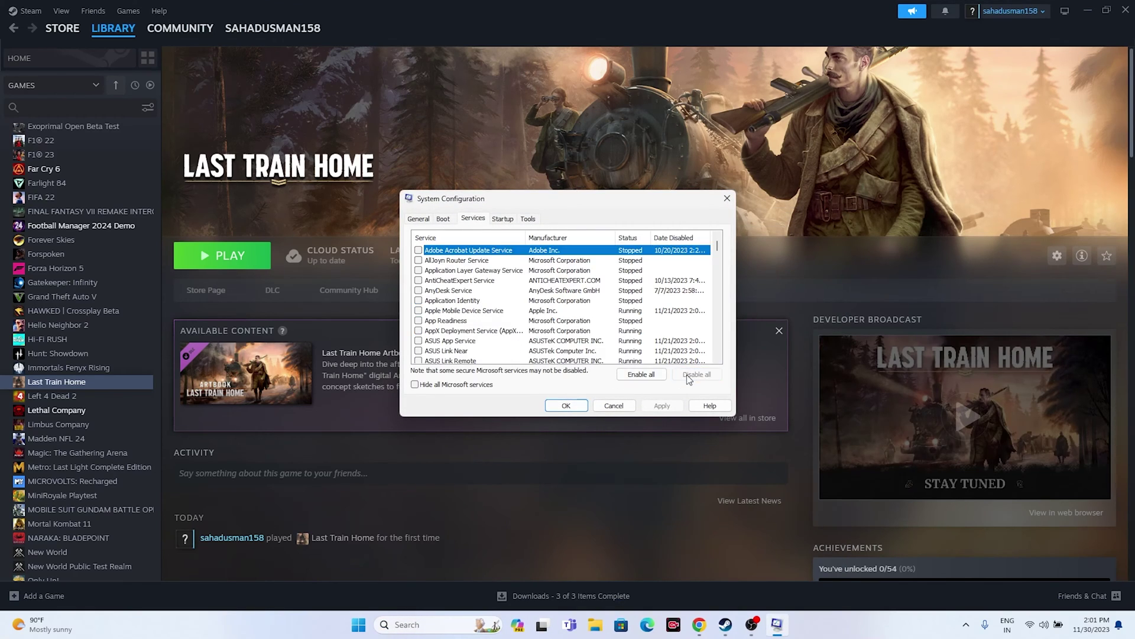
click(415, 385)
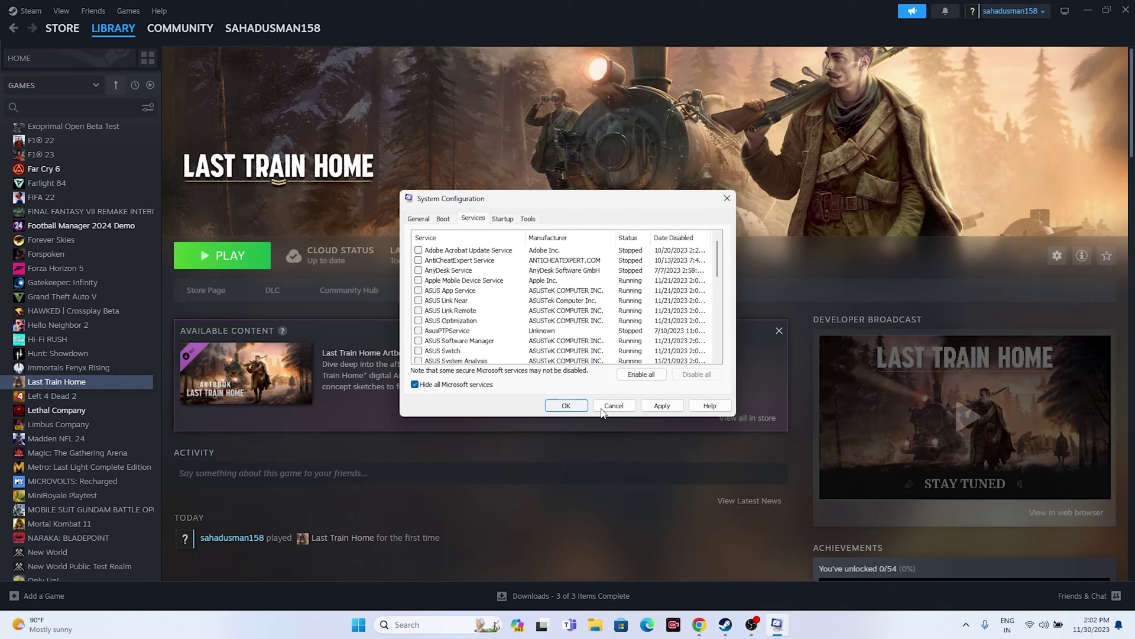
Apply the service changes and exit System Configuration without restarting the computer
click(662, 406)
click(566, 406)
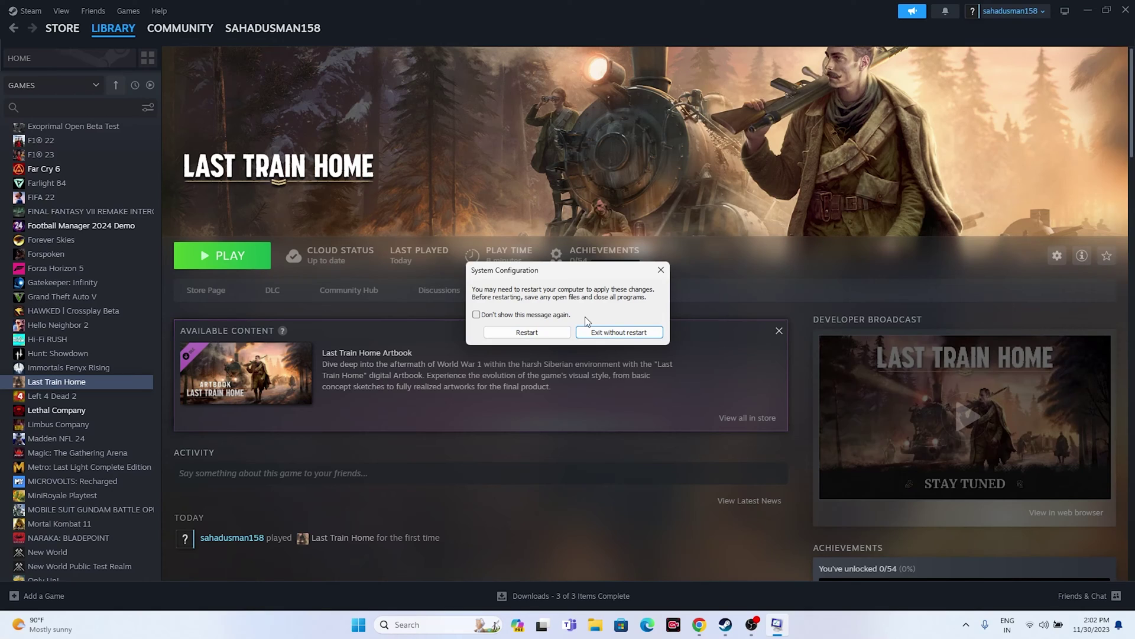
click(633, 335)
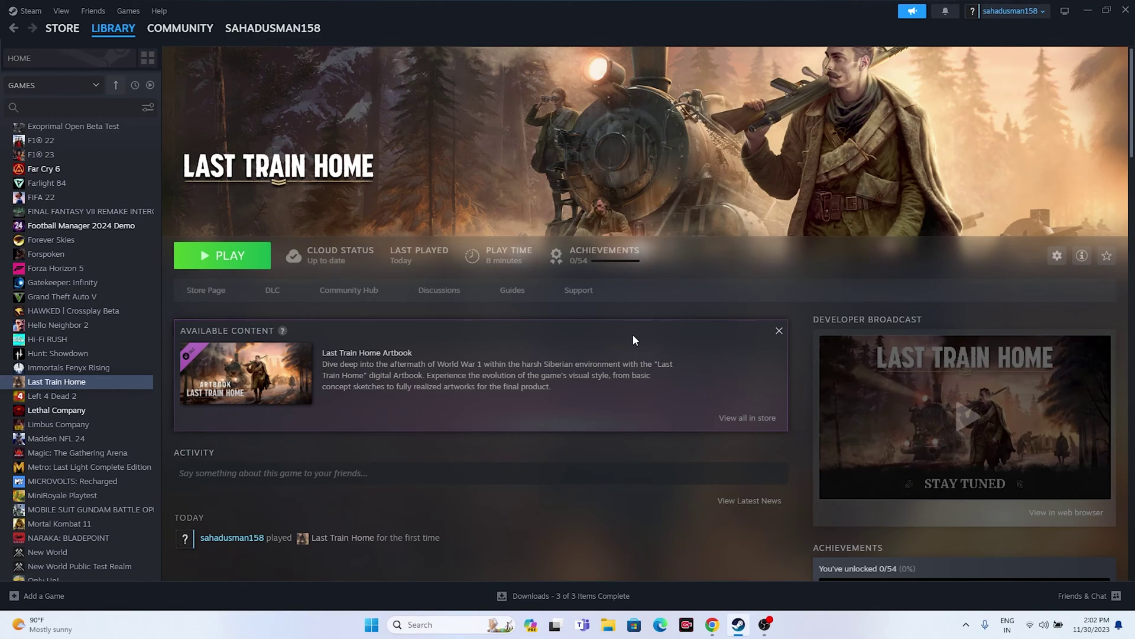
Enter -dx12 as the launch option in the general properties of Last Train Home
right_click(96, 385)
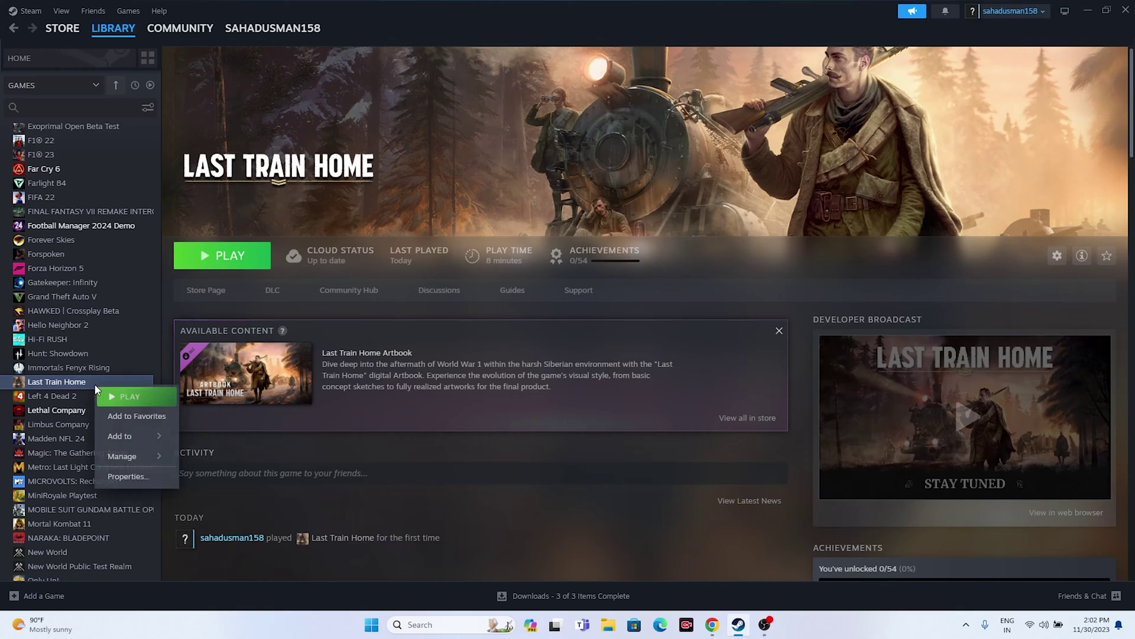
click(127, 476)
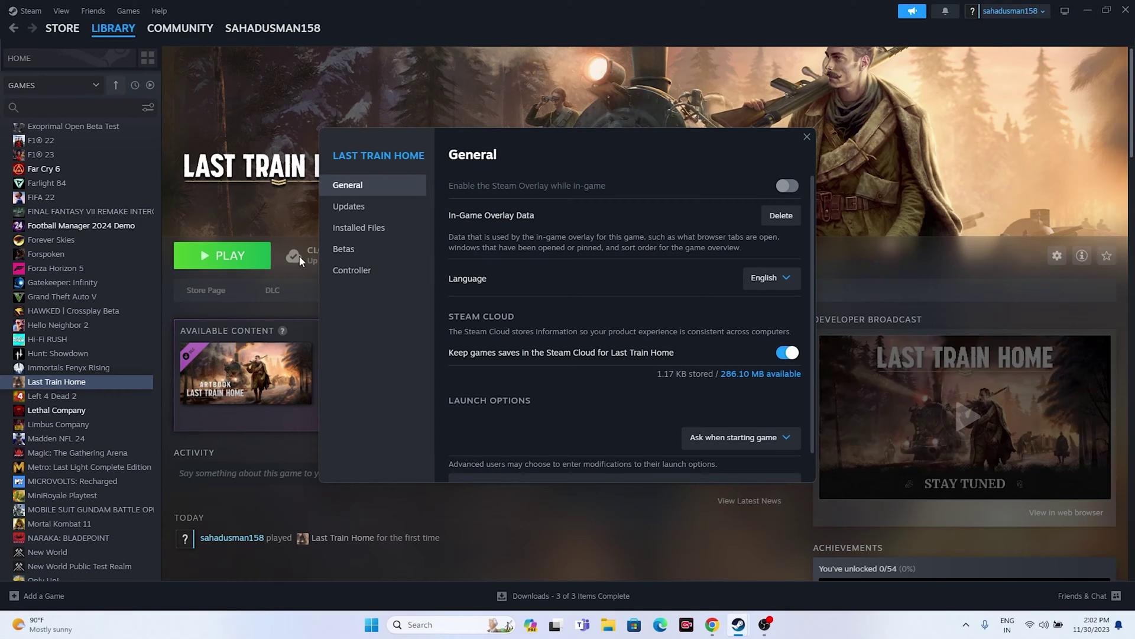
scroll(744, 225, down, 1)
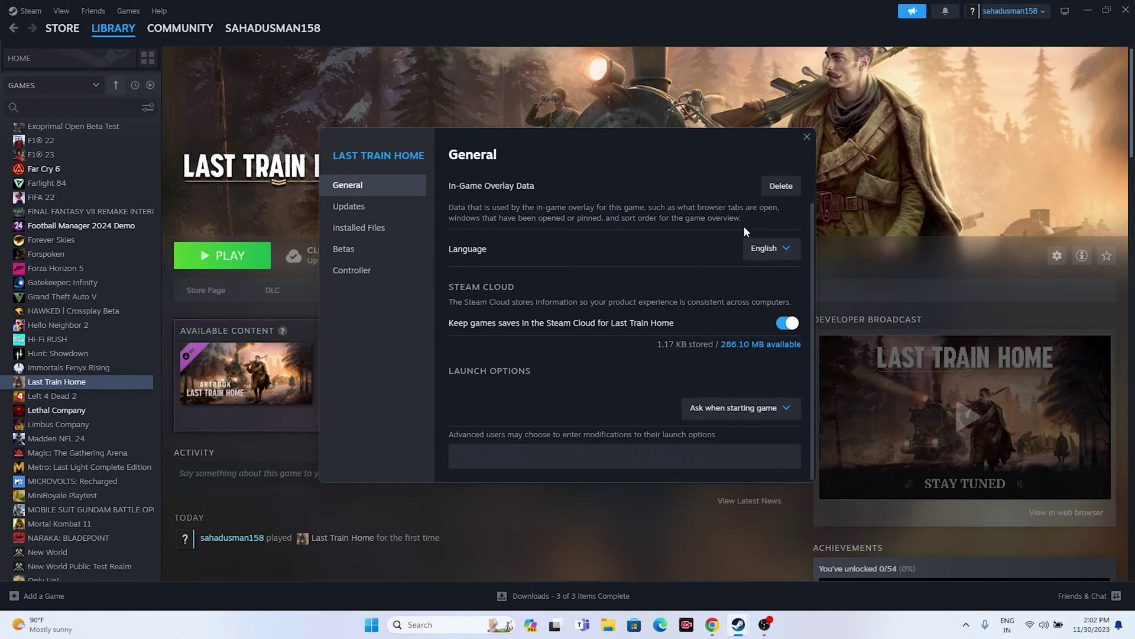
click(538, 456)
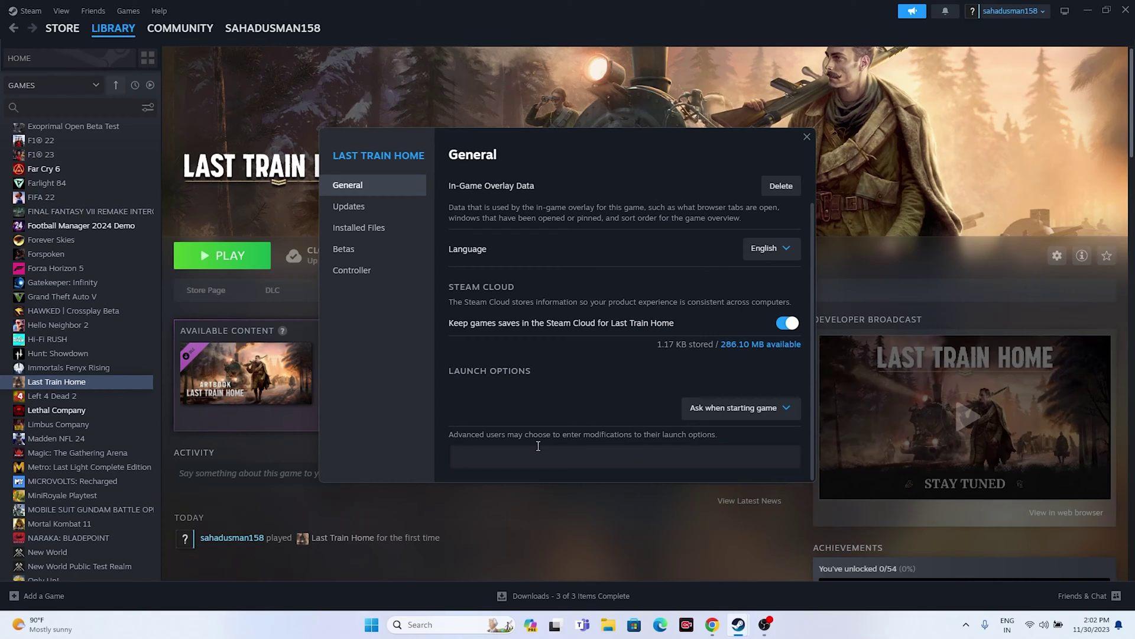
text(-)
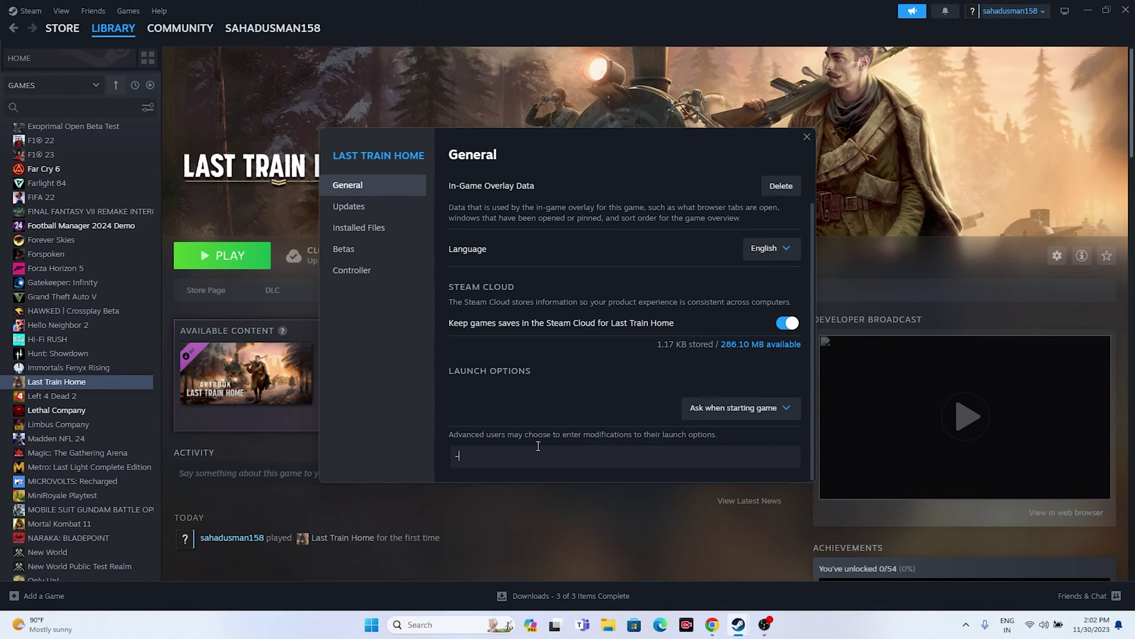
text(dx12)
Try -dx11 as the launch option, restore -dx12, and leave the game's properties and Steam
key(BackSpace)
key(BackSpace)
text(11)
key(BackSpace)
key(BackSpace)
text(12)
click(800, 137)
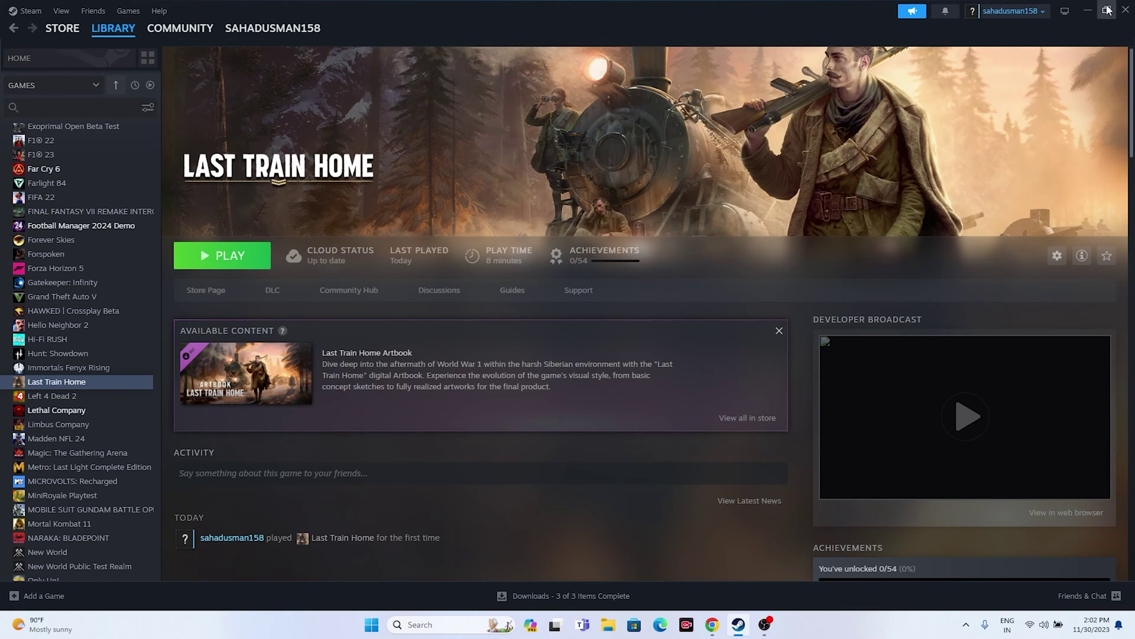
click(1087, 10)
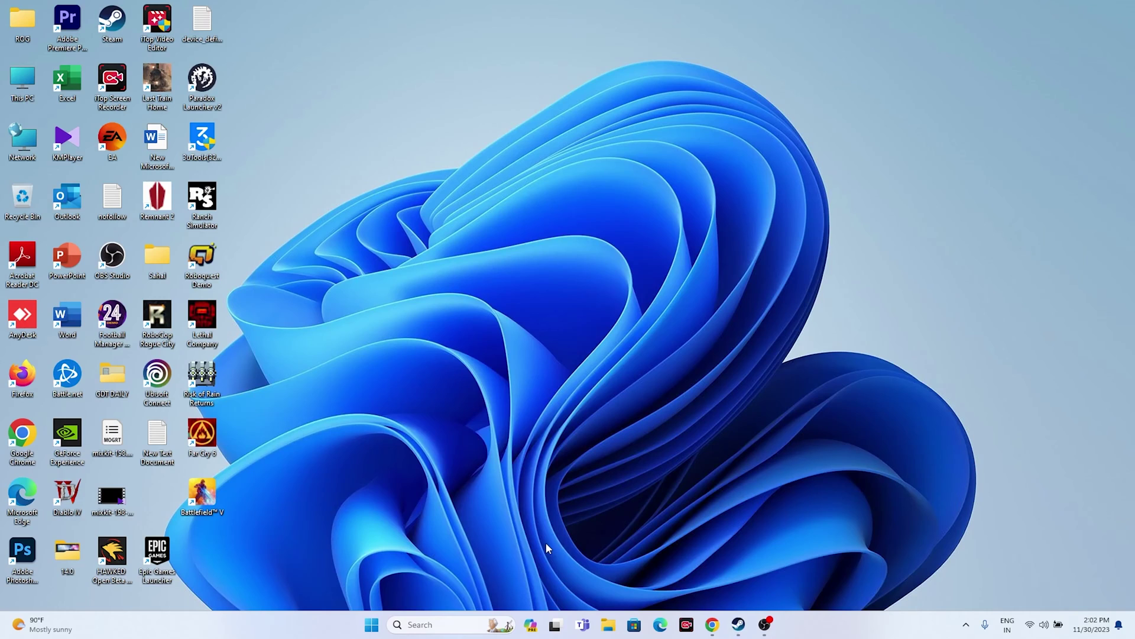
Switch to Task Manager, check the running apps and background processes, and close it
right_click(372, 625)
click(372, 476)
click(540, 134)
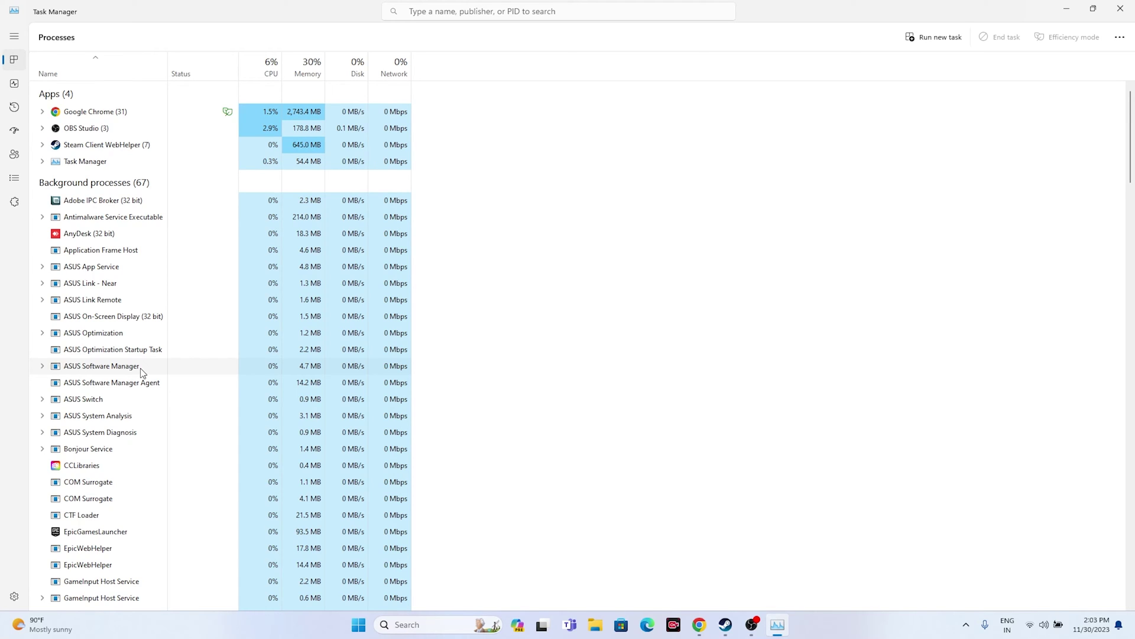
click(1120, 8)
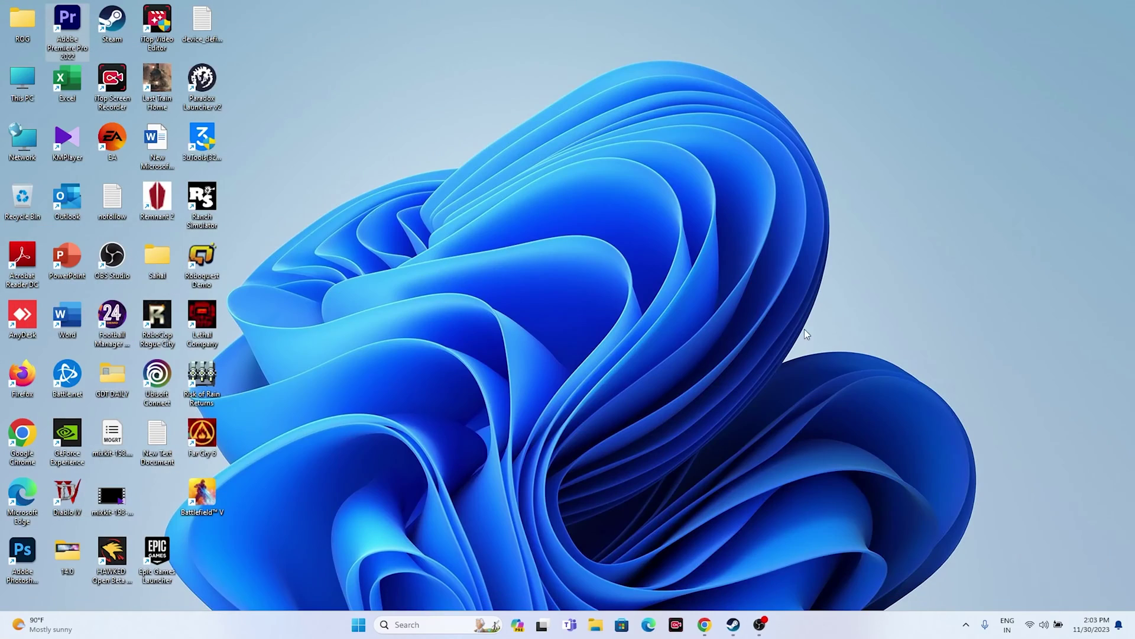
click(738, 625)
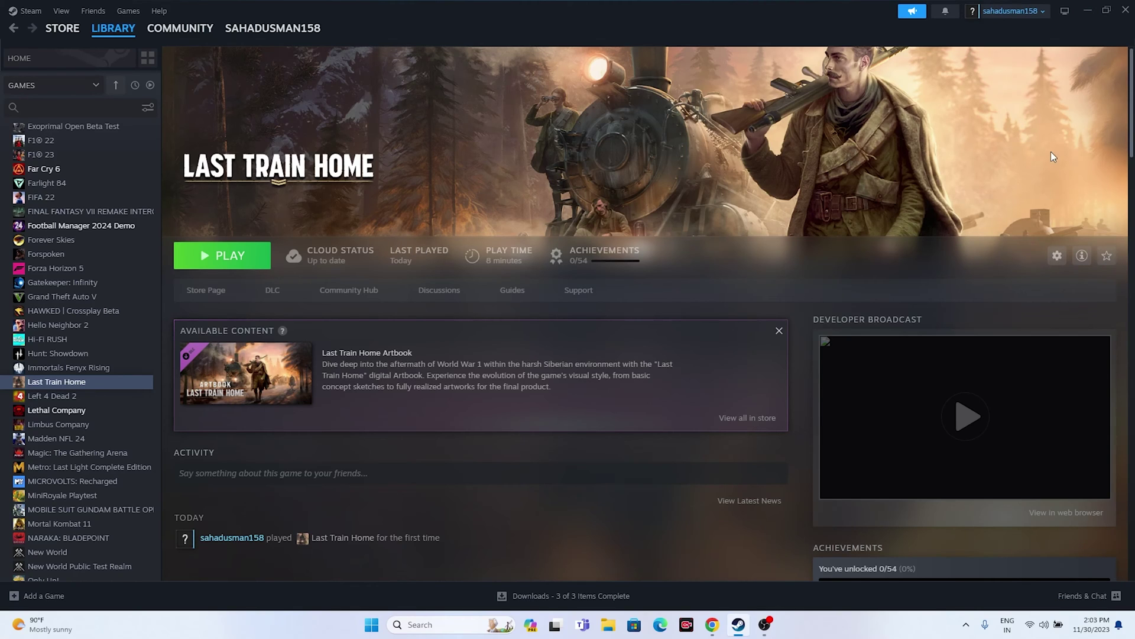
click(1087, 11)
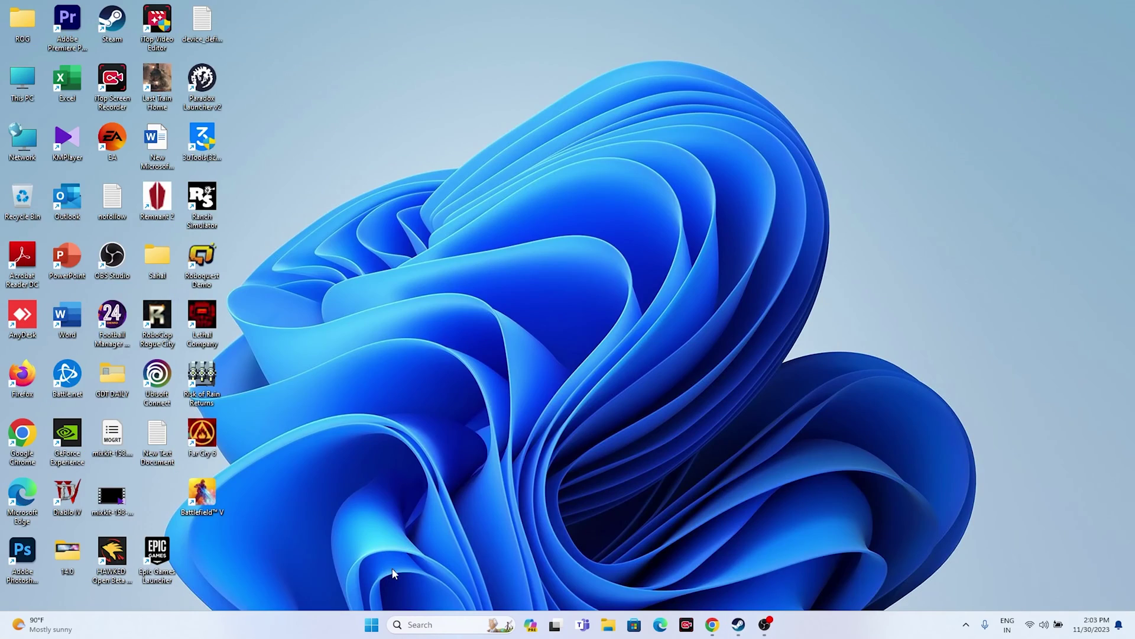
Switch to the Windows Graphics settings and start browsing for a desktop app to add to the custom options
click(424, 631)
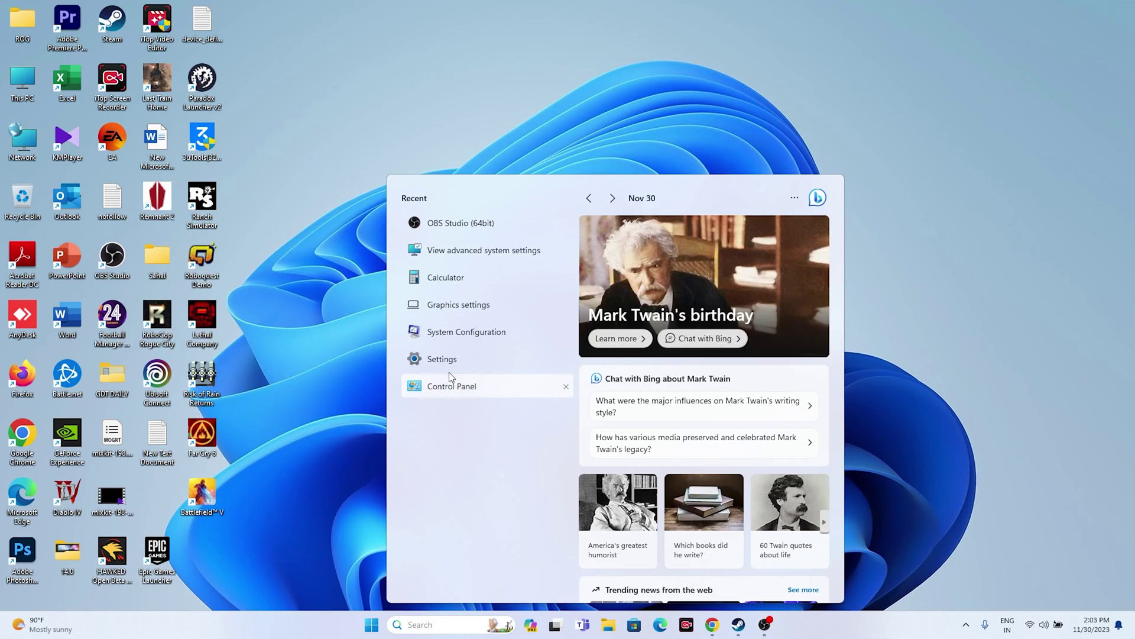
click(460, 313)
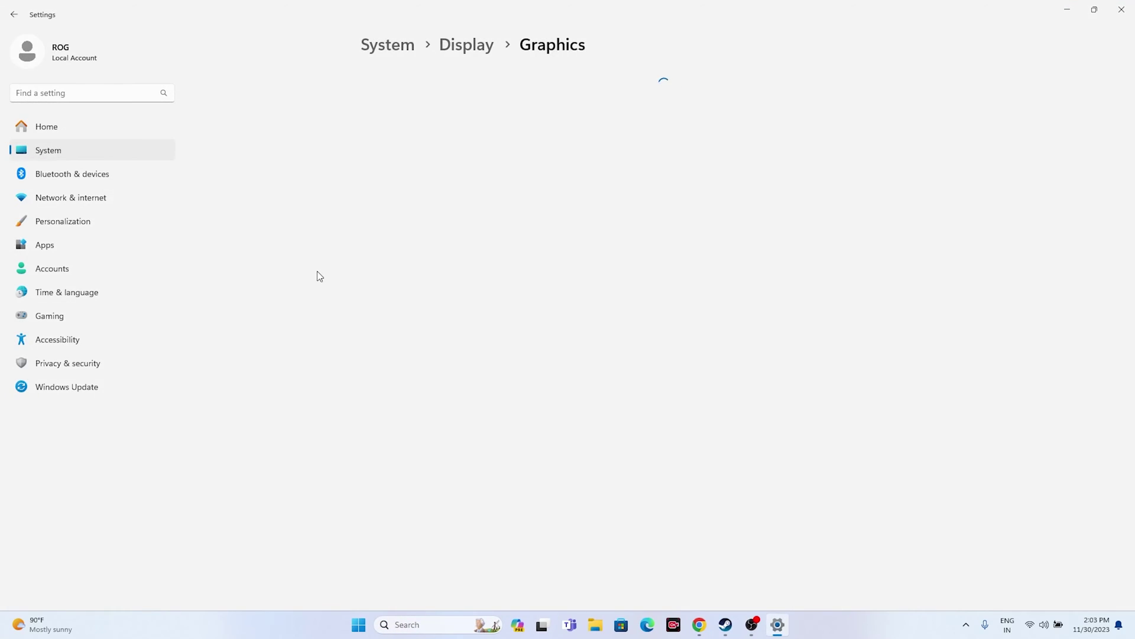
scroll(691, 266, down, 3)
scroll(693, 269, up, 3)
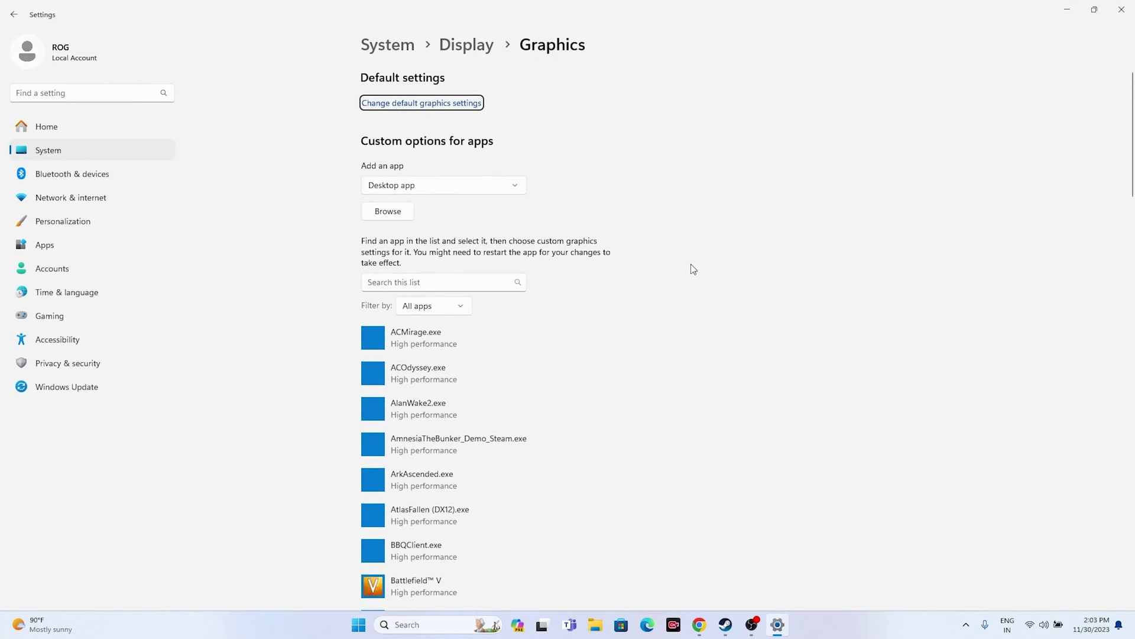
click(393, 217)
Browse to the steamapps\common folder under C:\Program Files (x86)\Steam in the file chooser
scroll(51, 180, down, 3)
click(51, 220)
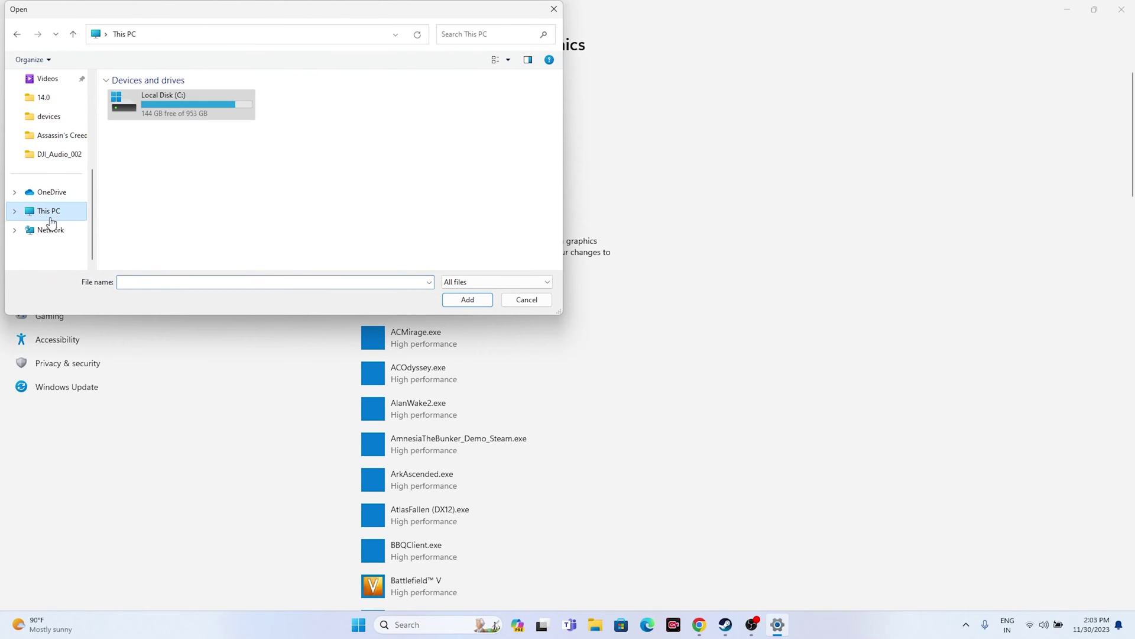
double_click(155, 117)
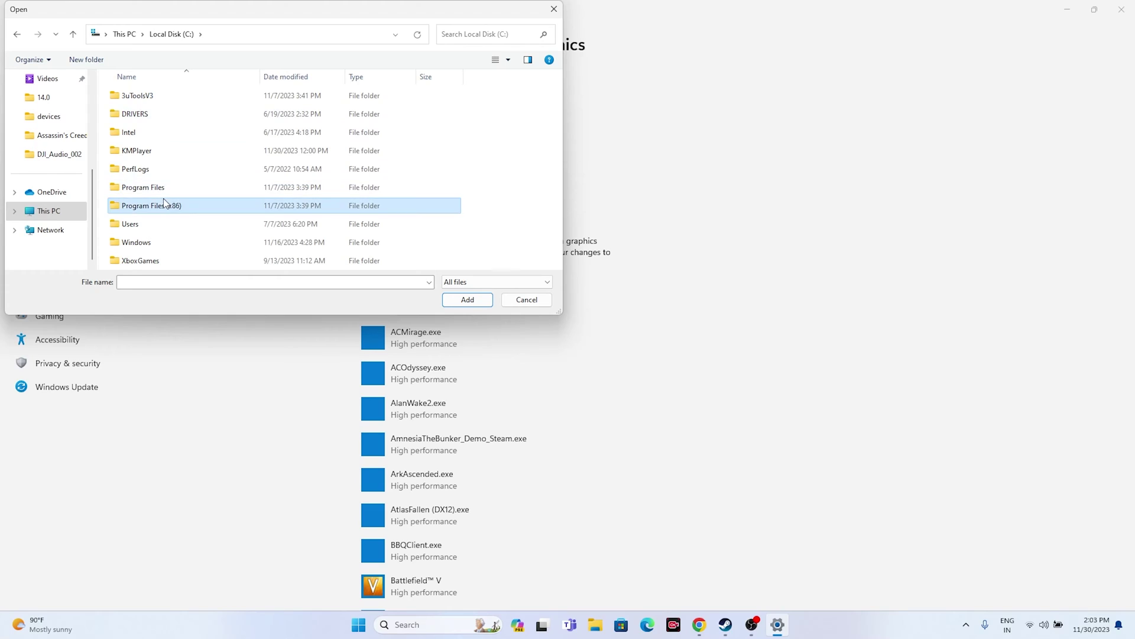
double_click(164, 203)
scroll(158, 178, down, 8)
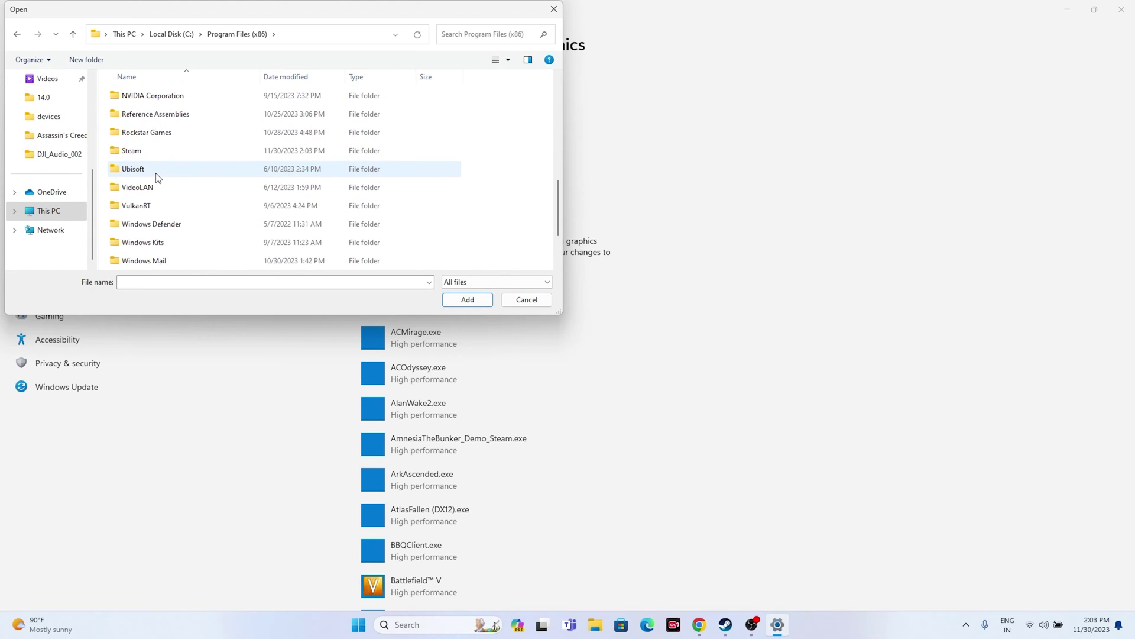
double_click(148, 151)
scroll(175, 163, down, 3)
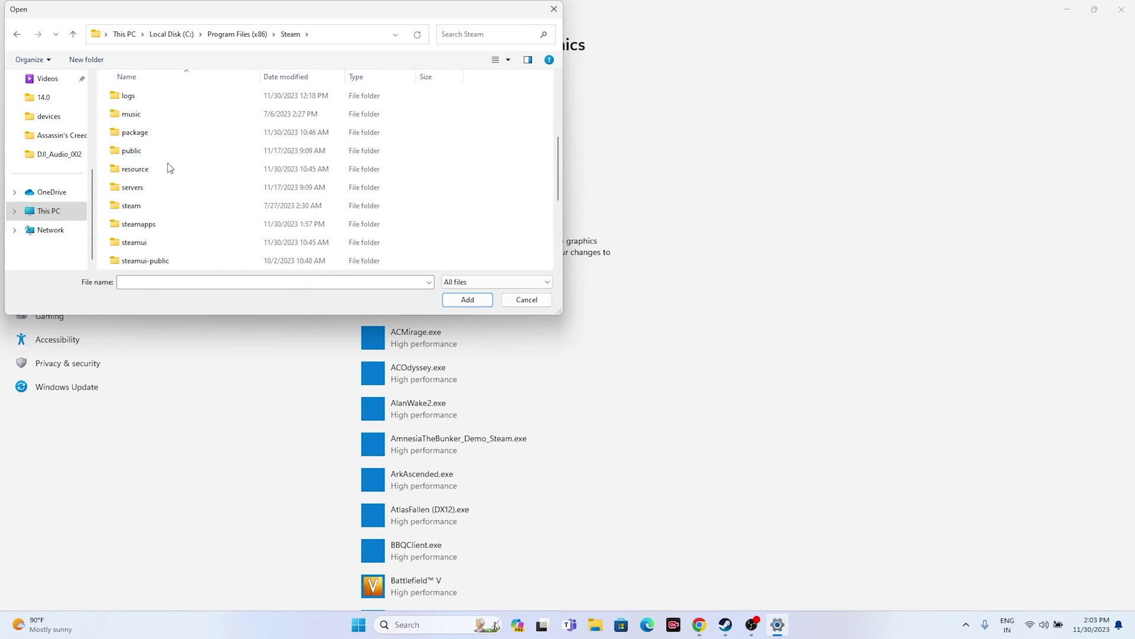
double_click(138, 224)
double_click(148, 104)
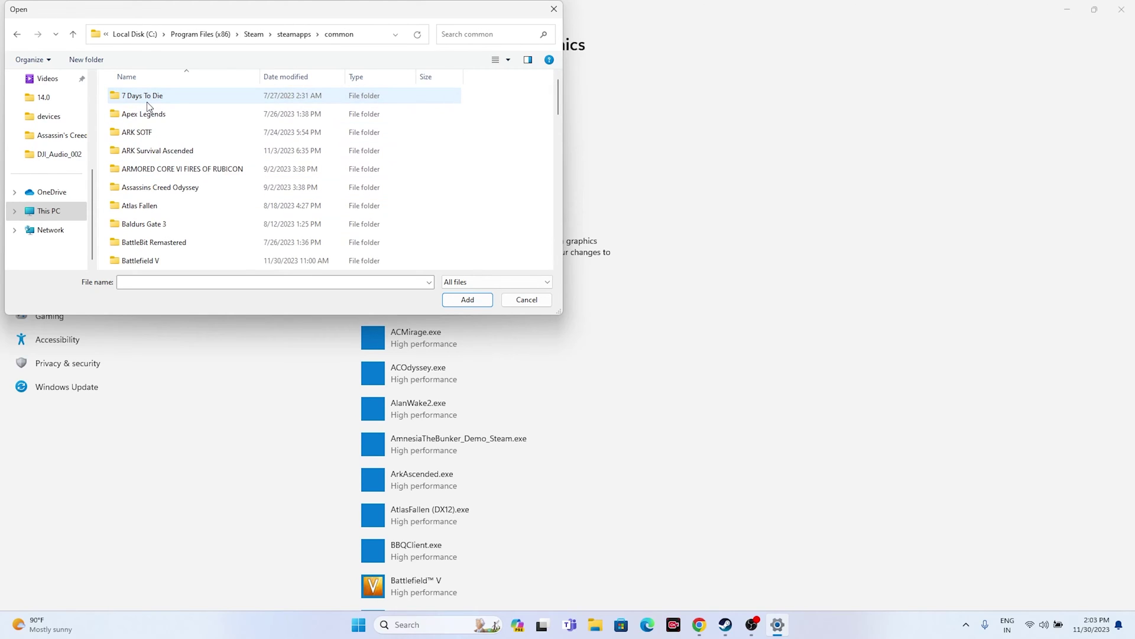
Add the Train application from the LastTrainHome folder to the custom graphics options
scroll(158, 148, down, 5)
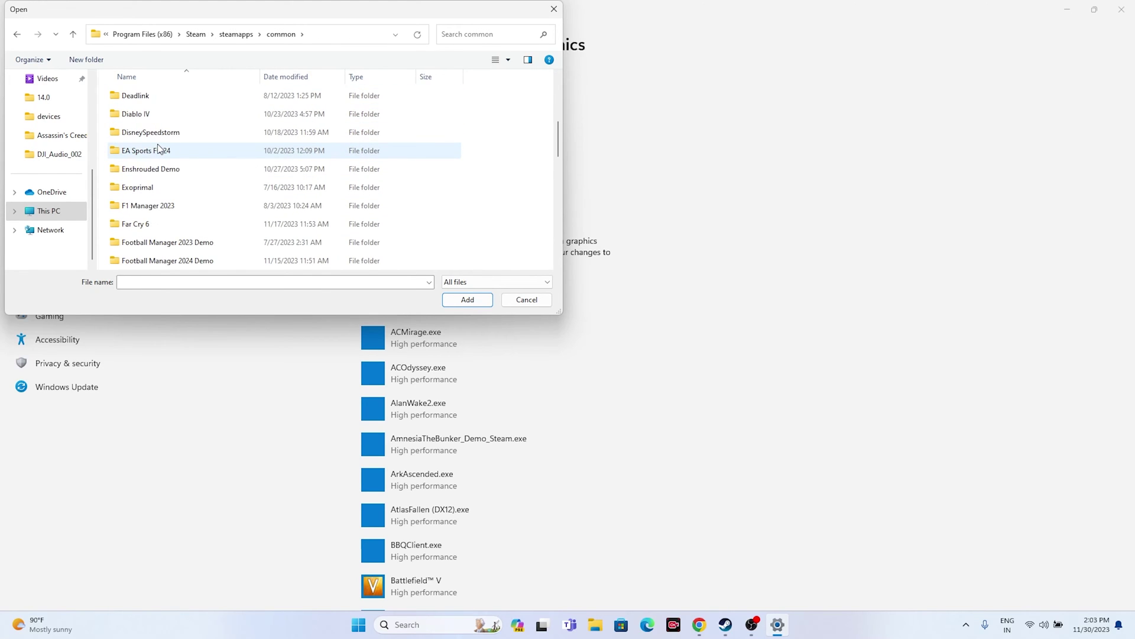
scroll(158, 148, down, 3)
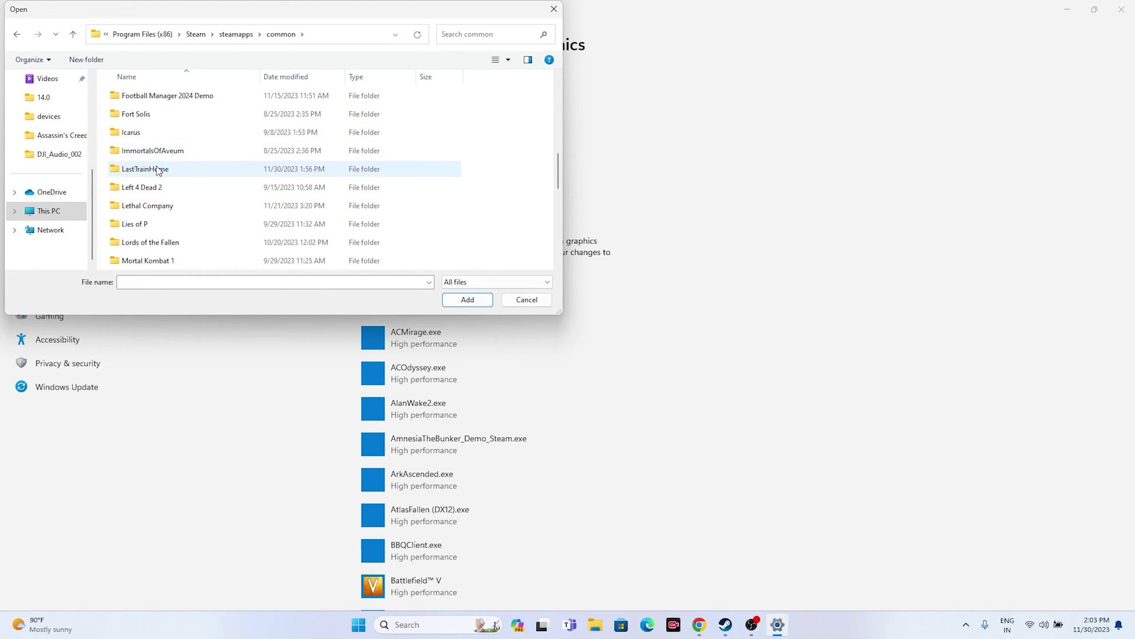
double_click(159, 171)
click(148, 135)
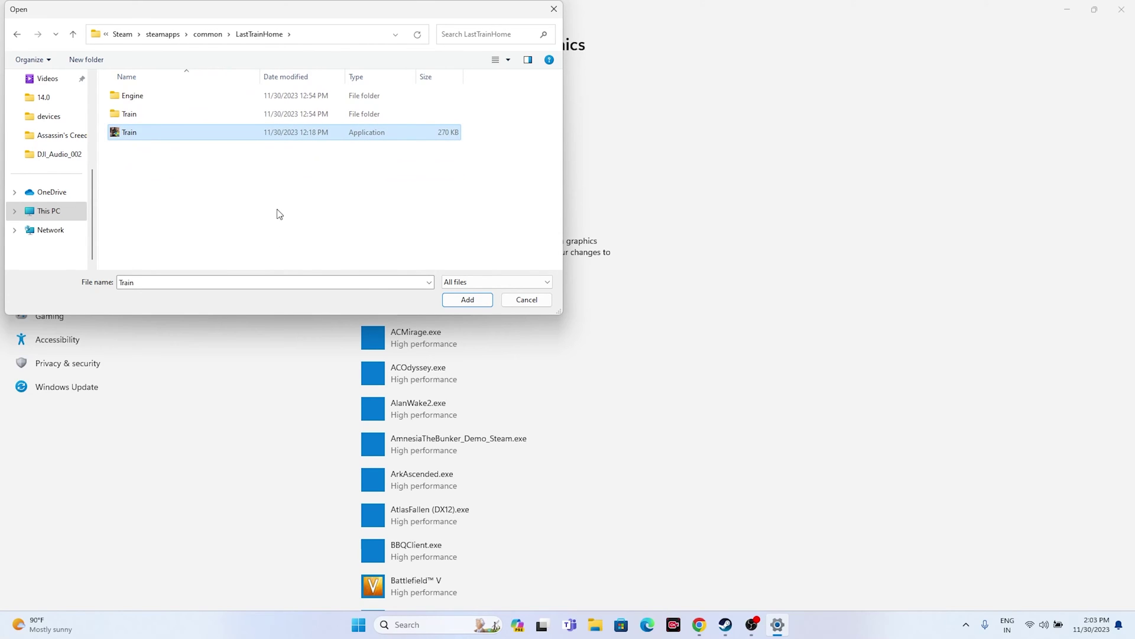
click(468, 302)
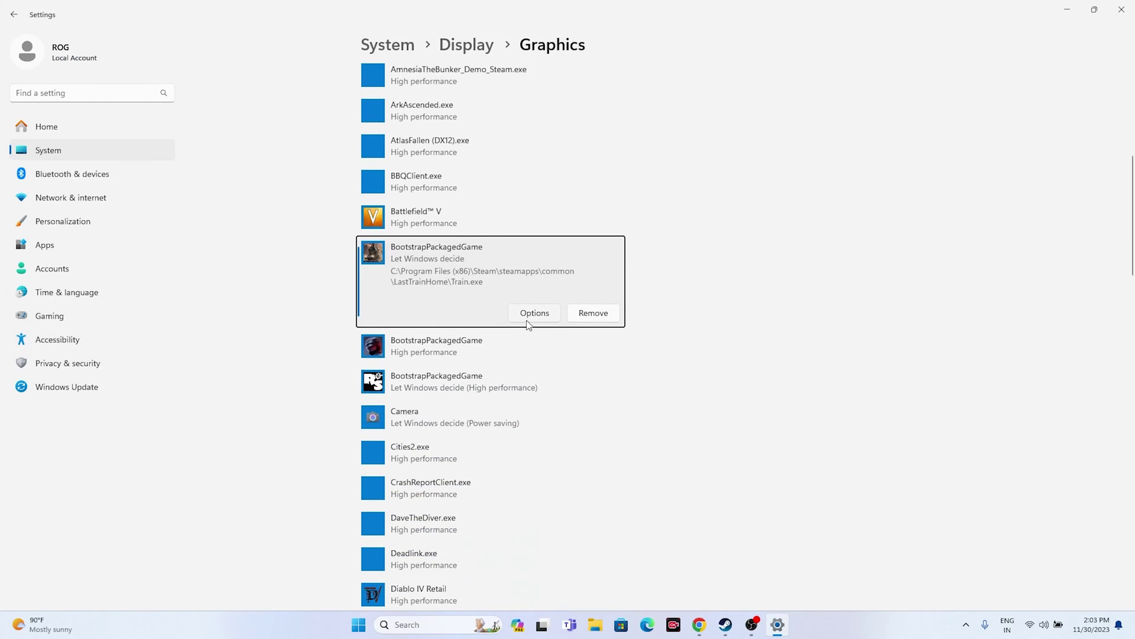
Set the graphics preference of the LastTrainHome Train.exe entry to High performance, save it, and close Settings
click(527, 320)
click(468, 303)
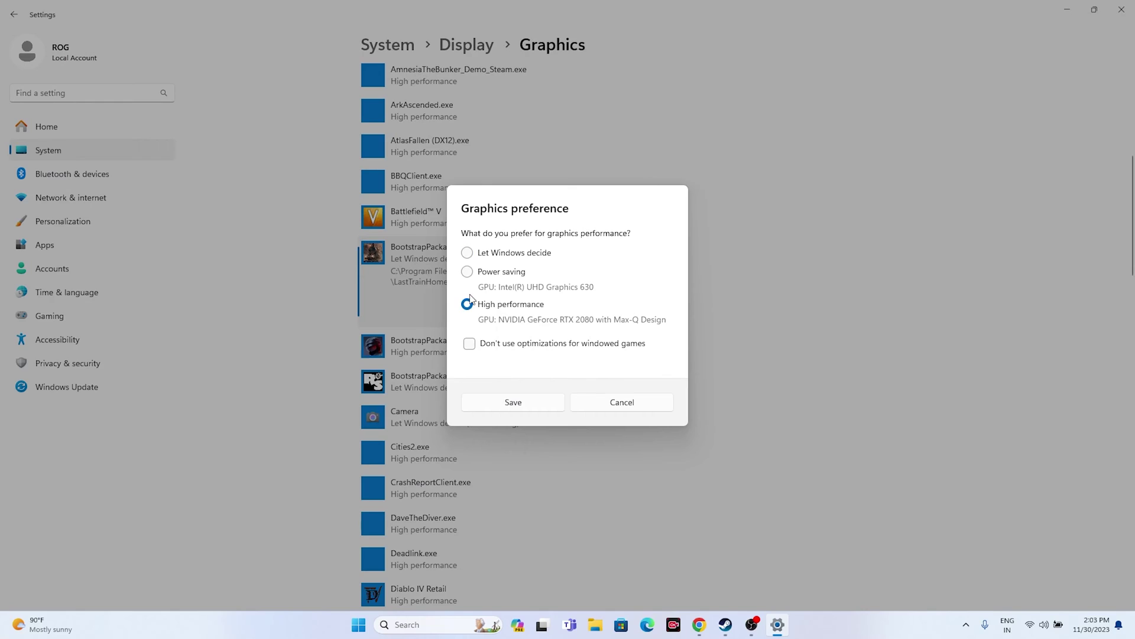
click(498, 400)
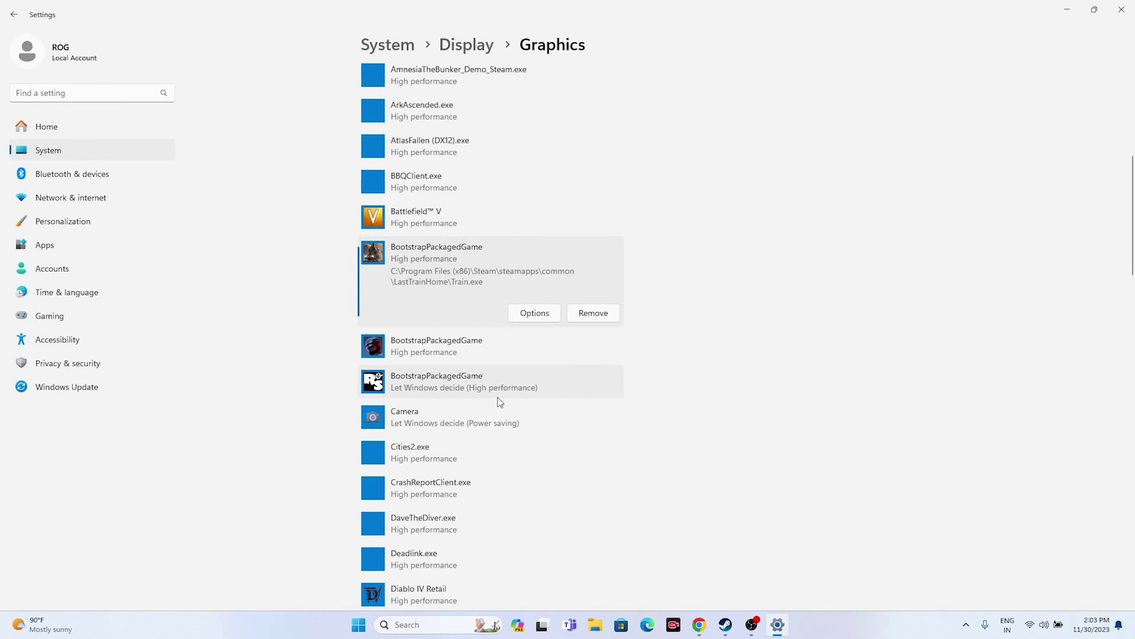
click(1124, 18)
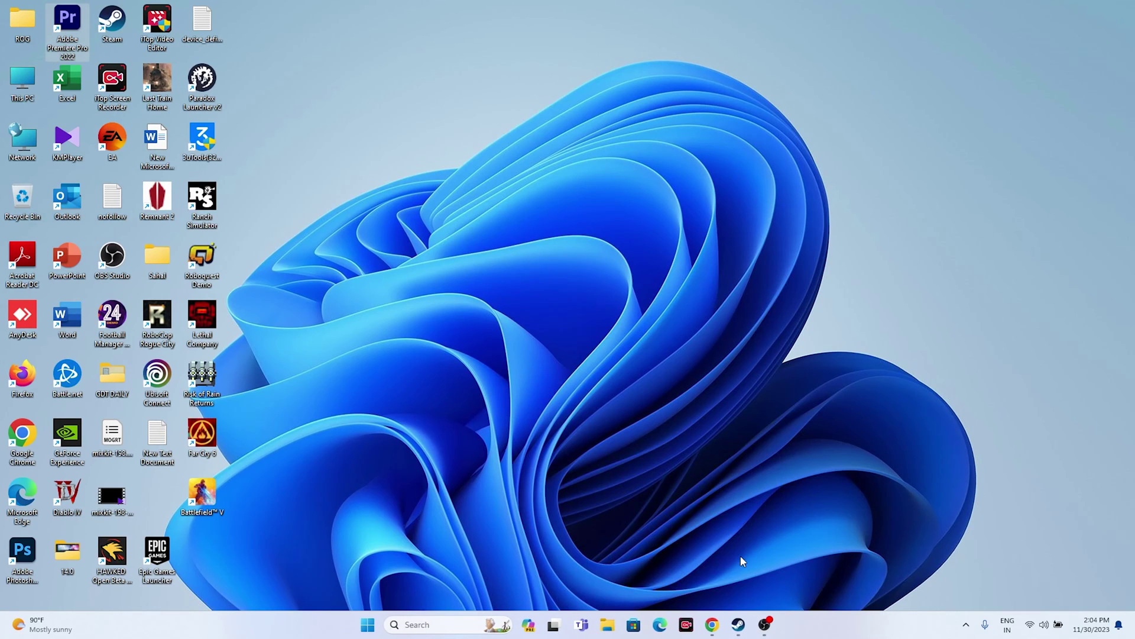
Open the virtual memory settings from the advanced system performance options and choose a custom paging file size for drive C
click(739, 625)
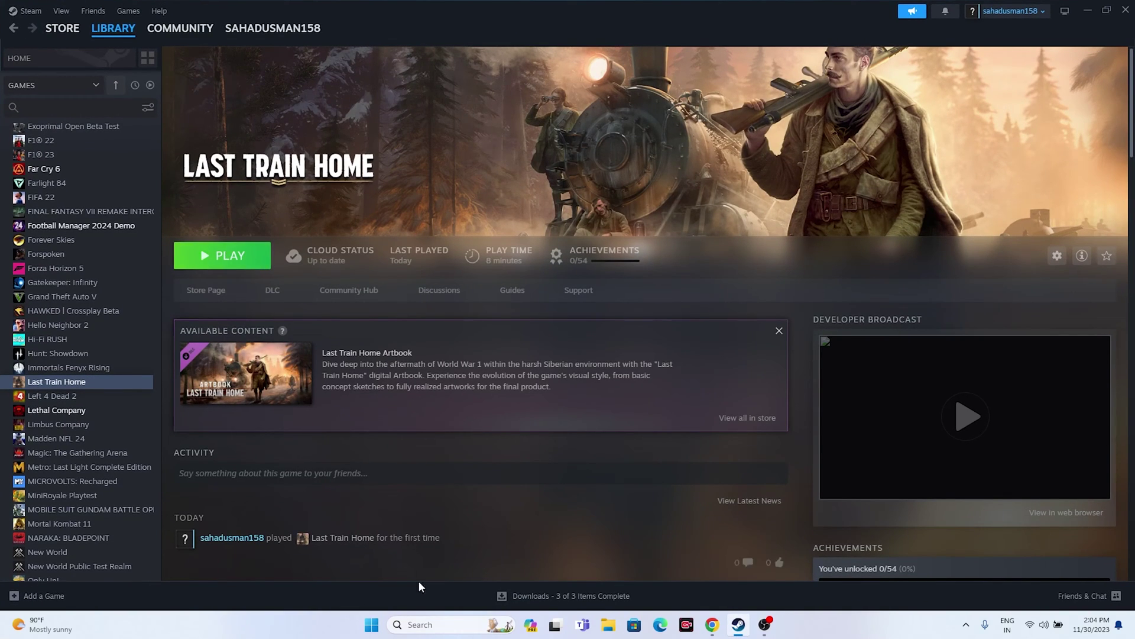
click(421, 624)
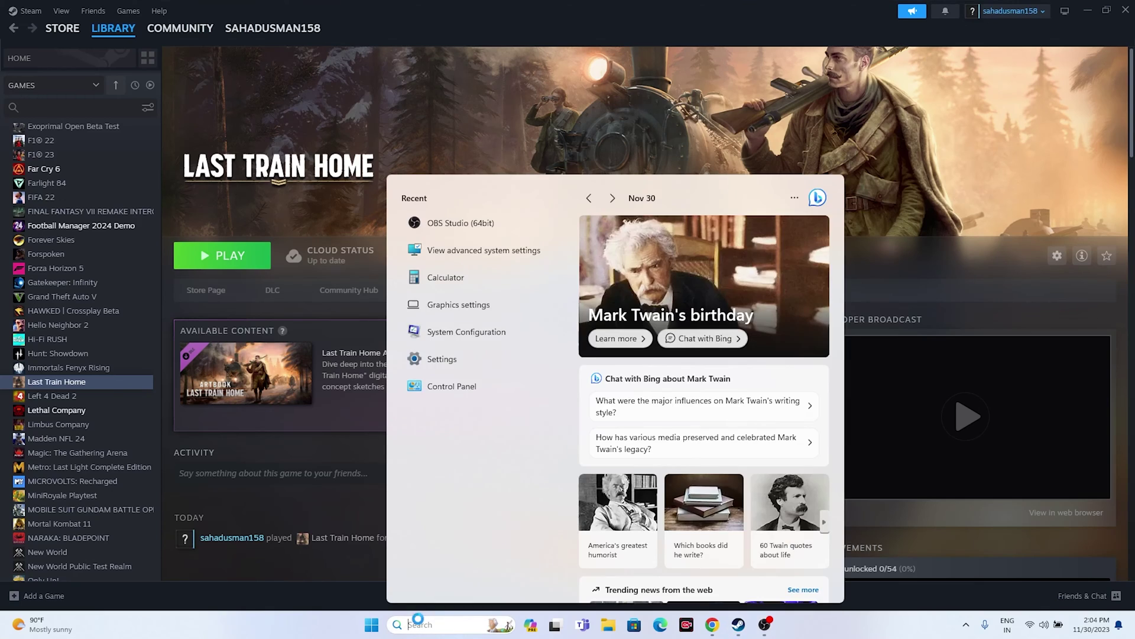
click(470, 257)
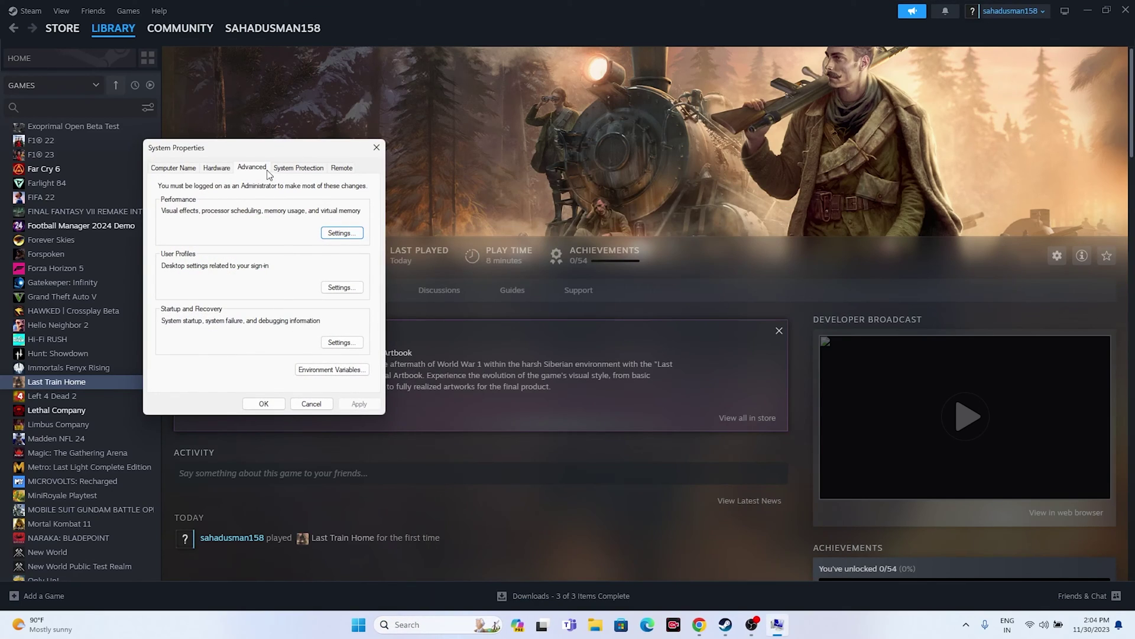
click(341, 232)
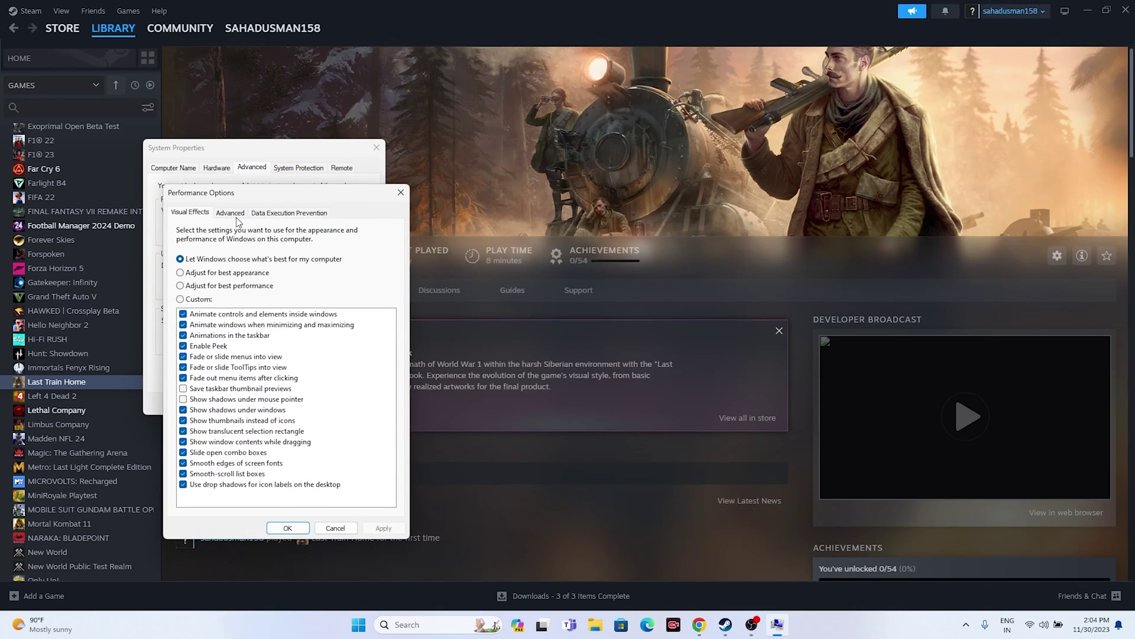
click(232, 214)
click(363, 365)
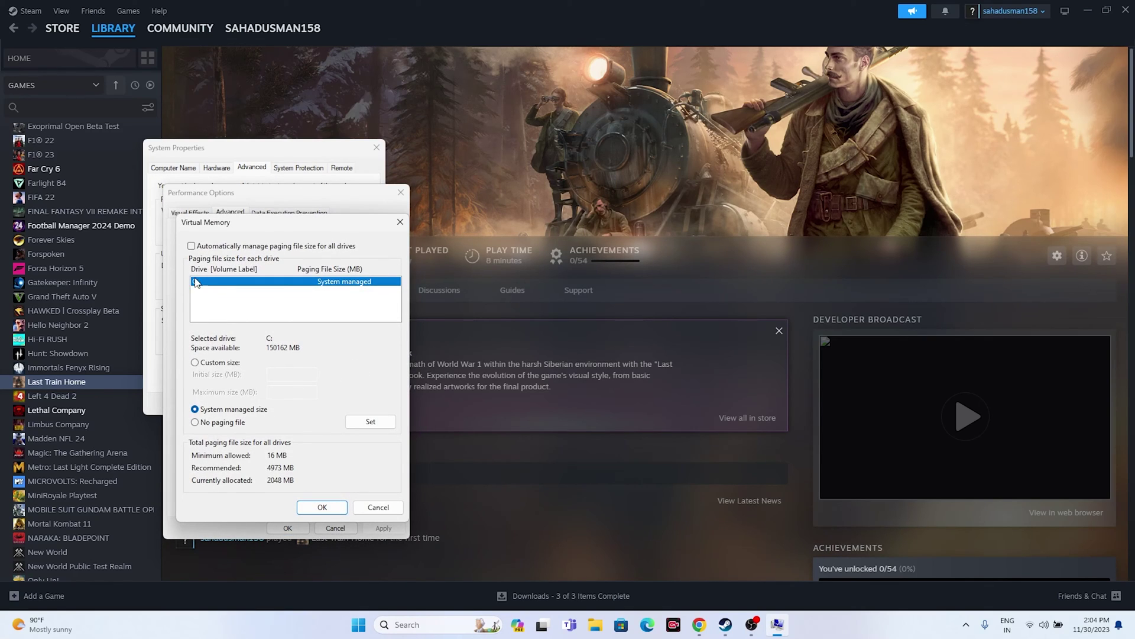
click(195, 362)
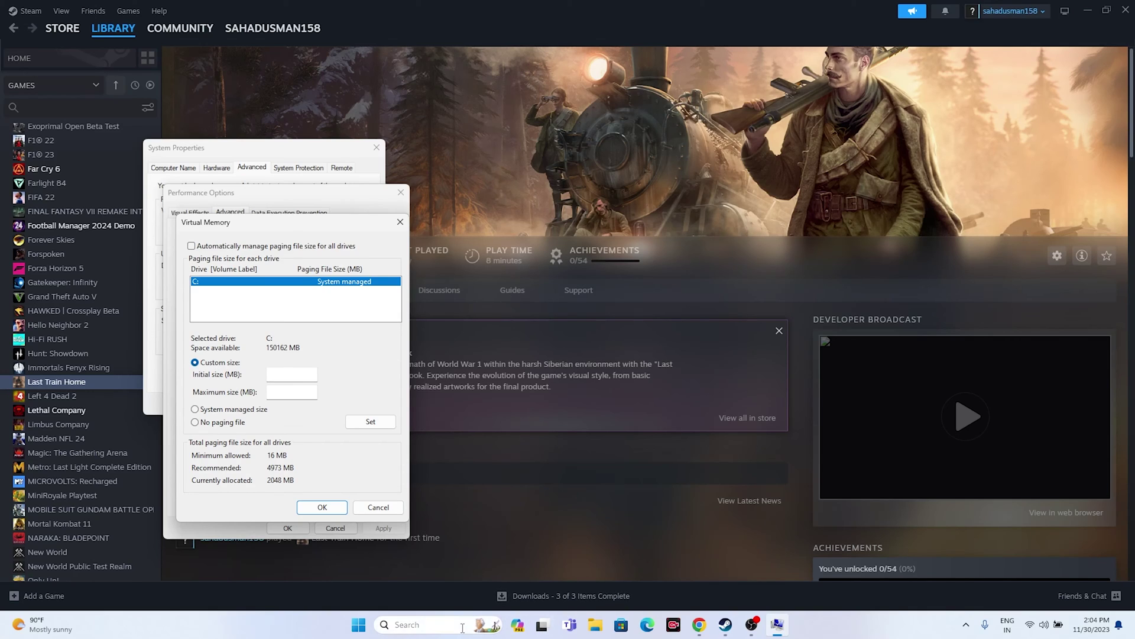
Open the Calculator app alongside the virtual memory settings
click(414, 625)
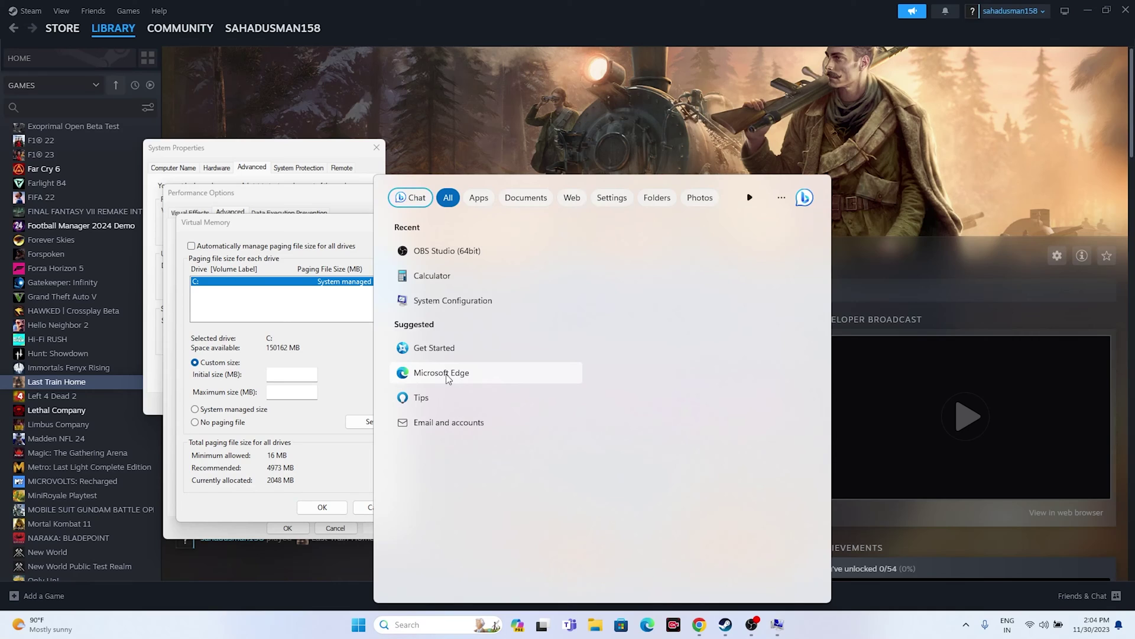
text(ca)
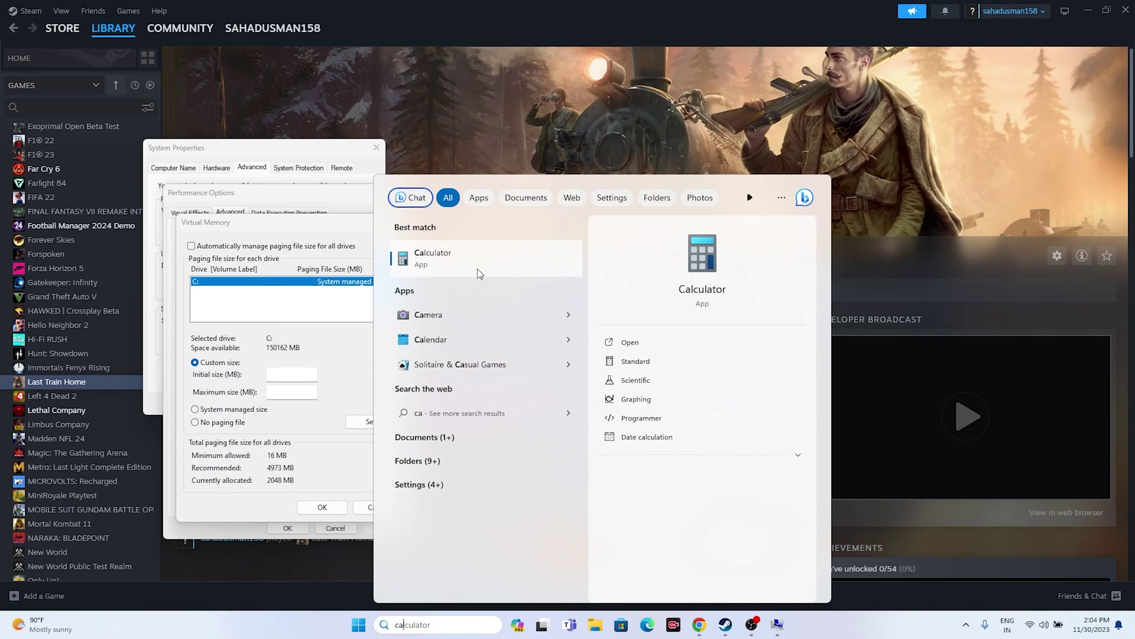
click(477, 267)
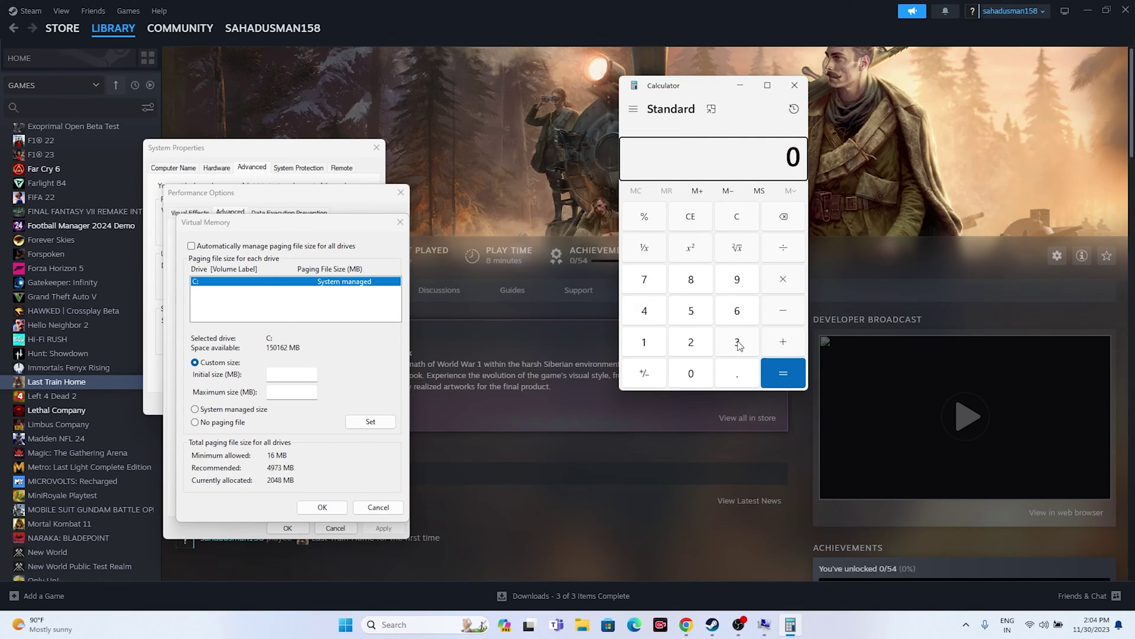
click(737, 344)
click(691, 341)
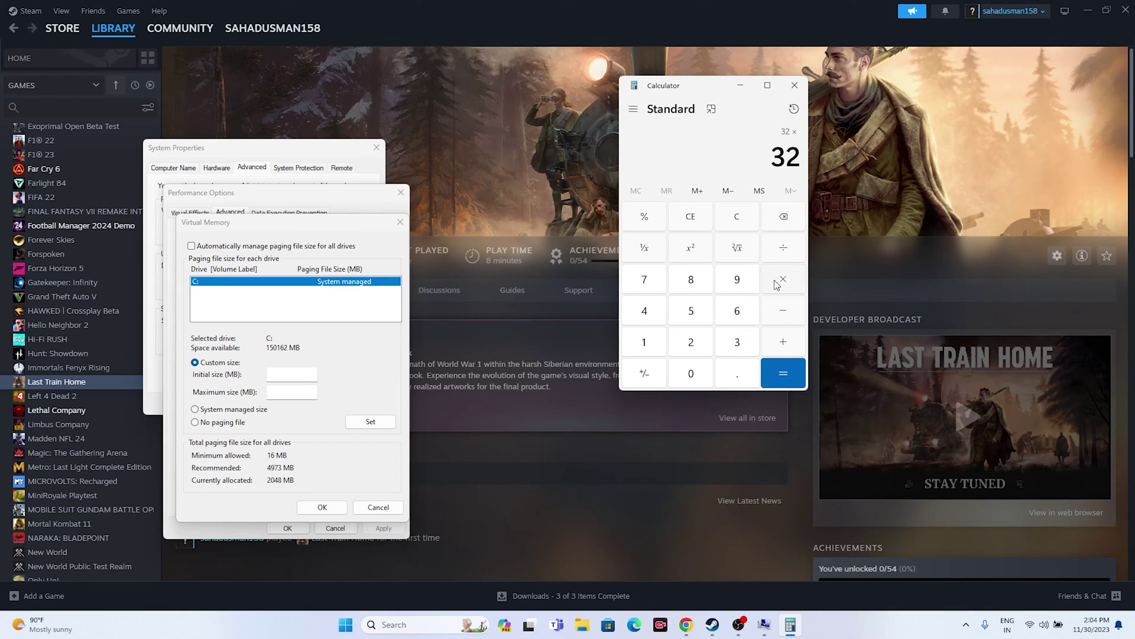
click(659, 346)
click(680, 371)
click(676, 344)
click(663, 323)
click(772, 372)
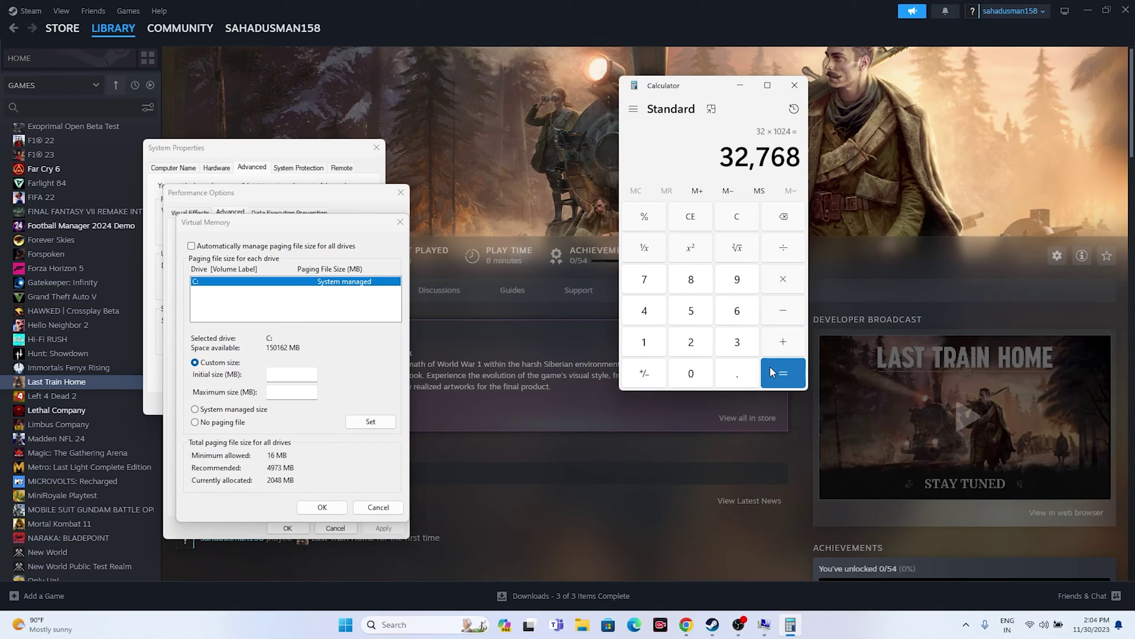
click(783, 280)
click(645, 343)
click(738, 379)
click(744, 347)
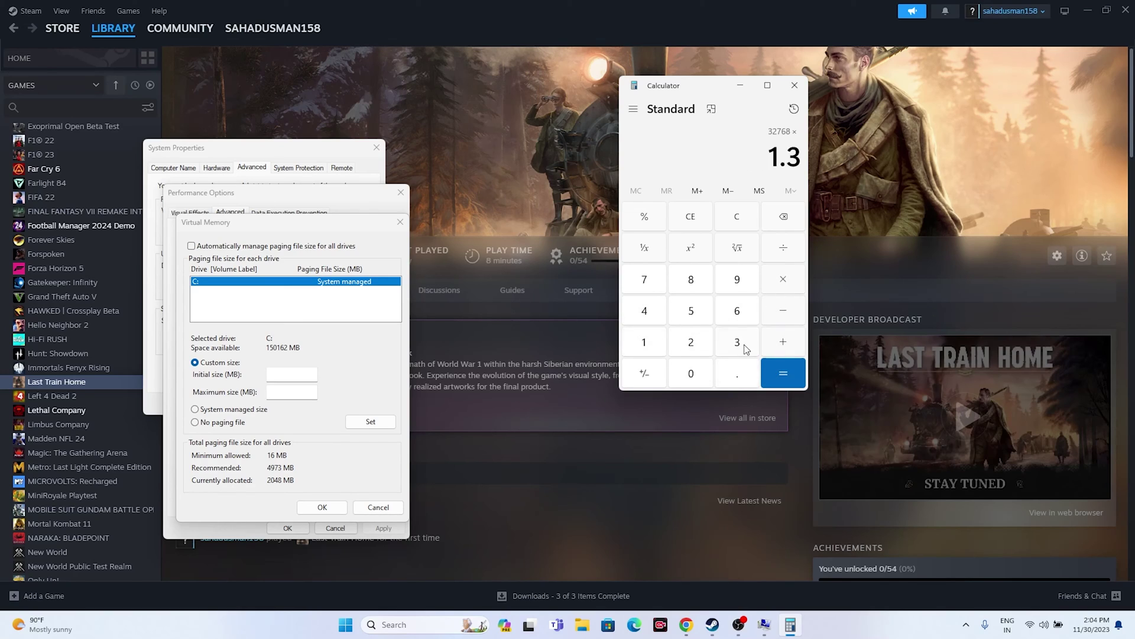
click(783, 373)
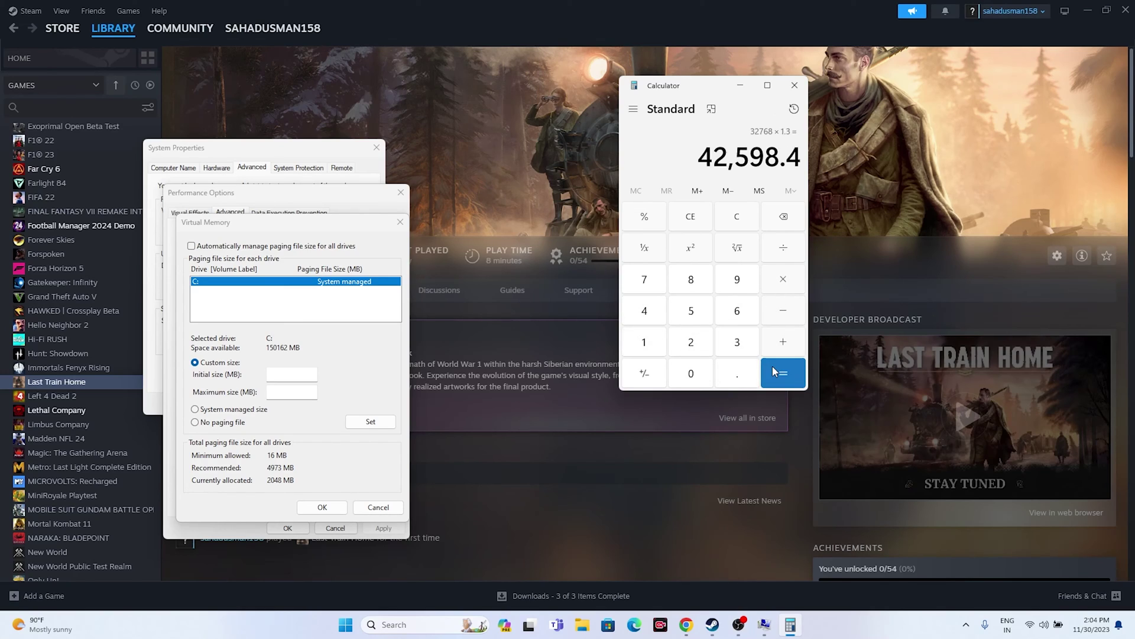
click(784, 218)
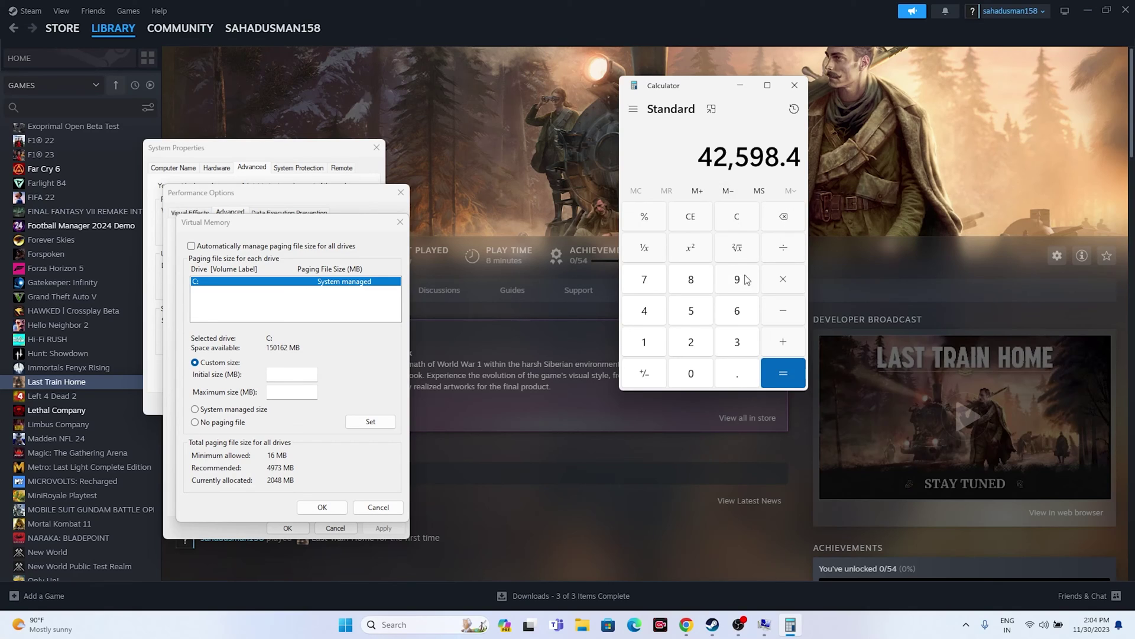
click(693, 230)
Calculate 32 × 1024 × 1.5 to get the initial paging file size in MB
click(719, 352)
click(693, 349)
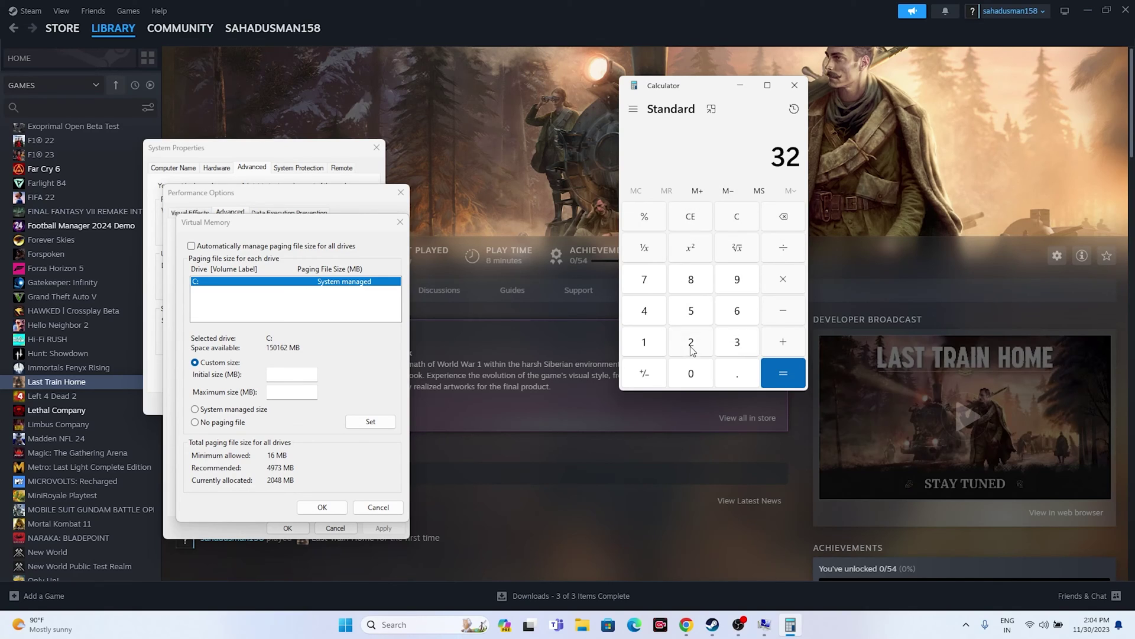
click(781, 281)
click(656, 342)
click(690, 373)
click(691, 342)
click(644, 311)
click(776, 362)
click(783, 280)
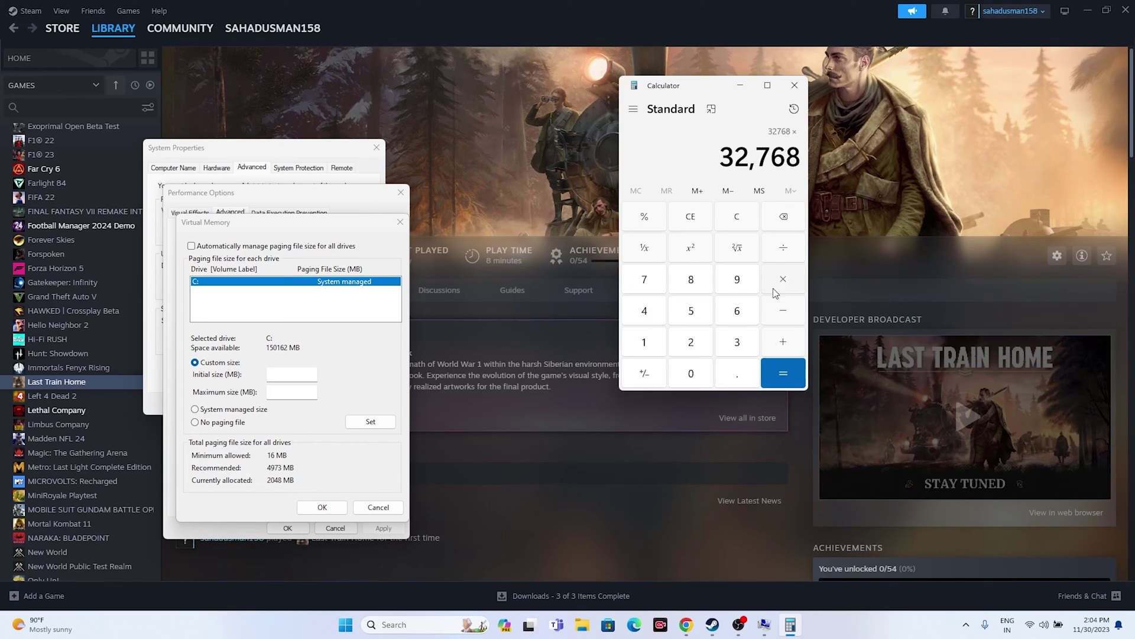
click(644, 342)
click(737, 373)
click(692, 311)
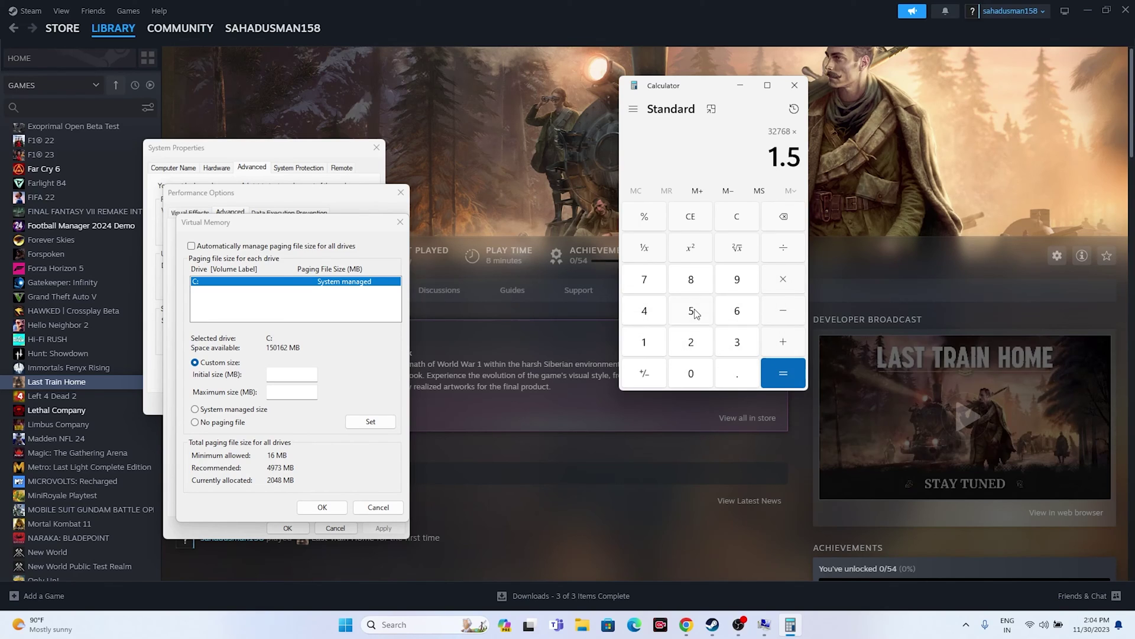
click(781, 373)
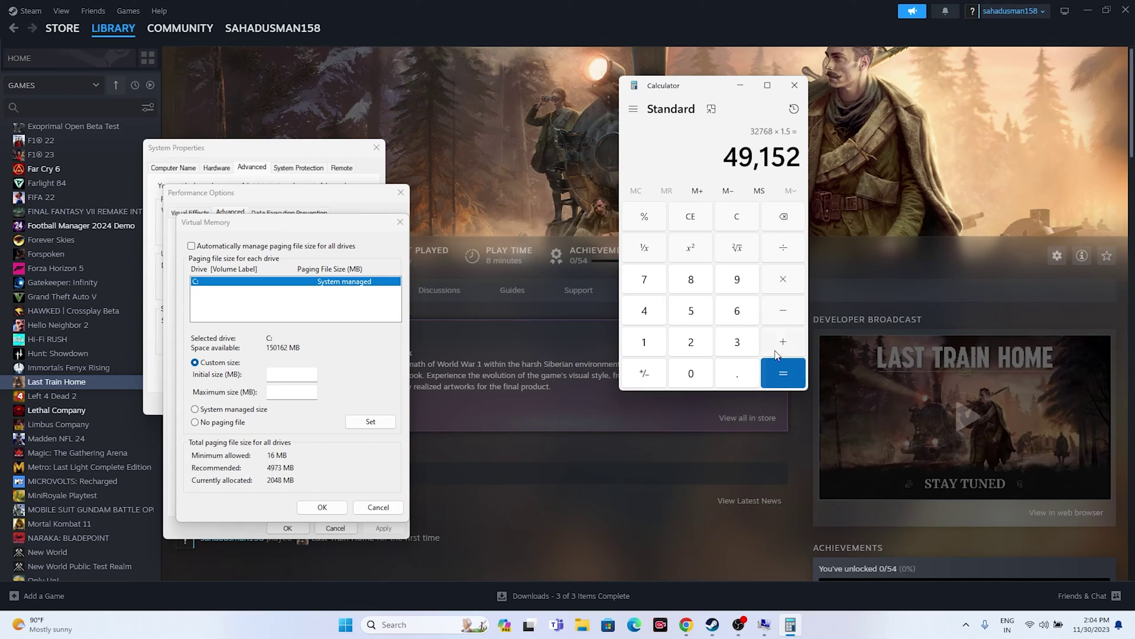
Copy the calculated result 49,152 into the initial paging file size for drive C
right_click(793, 157)
click(823, 169)
right_click(287, 379)
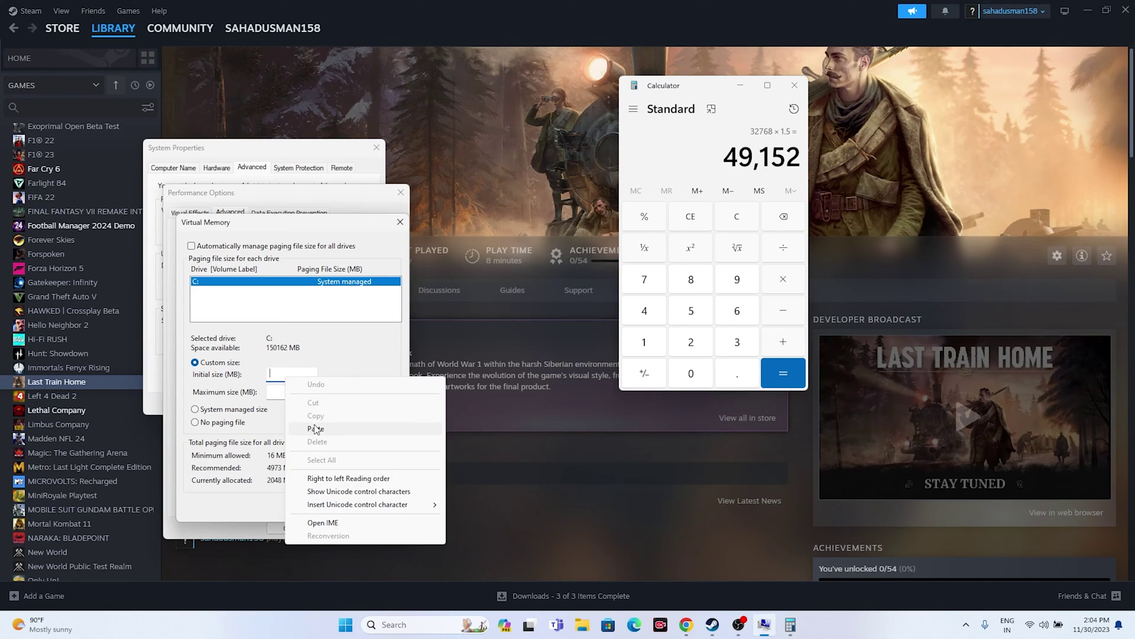
click(316, 428)
key(Tab)
Clear the calculator and calculate 32 × 1024 × 3 to get the maximum paging file size in MB
click(694, 222)
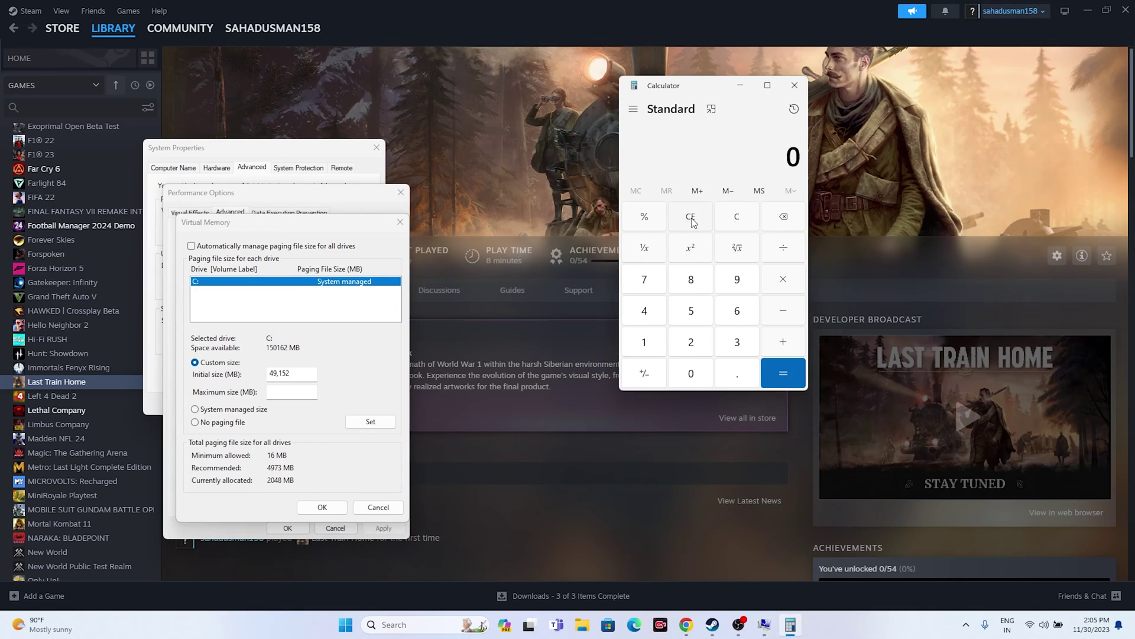
click(732, 351)
click(697, 348)
click(772, 280)
click(644, 343)
click(691, 374)
click(691, 342)
click(644, 310)
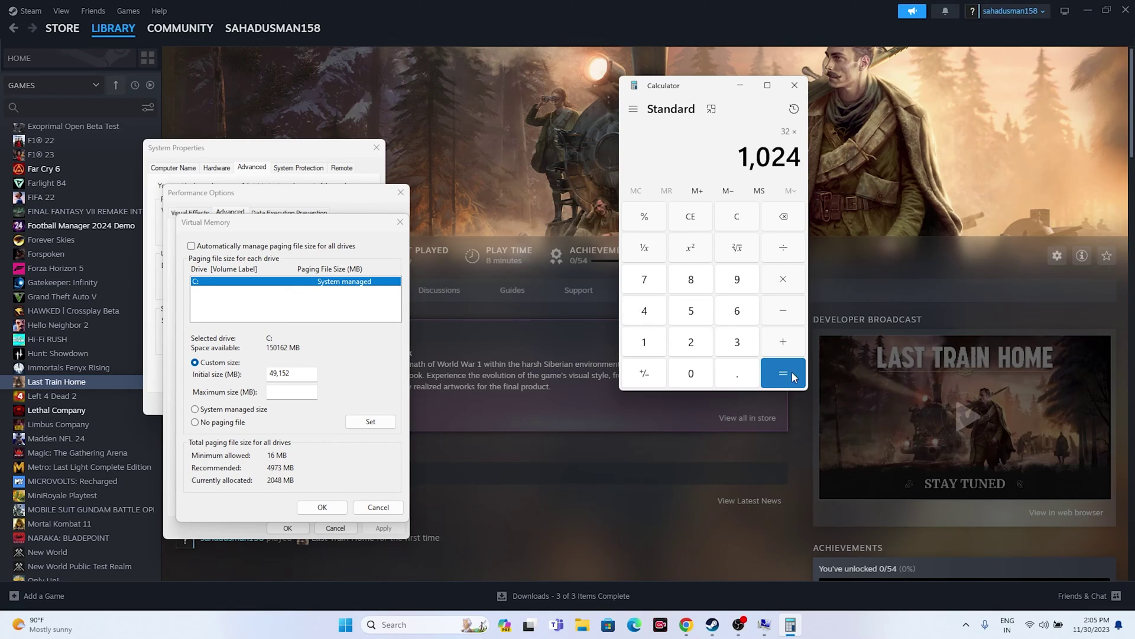
click(783, 373)
click(785, 281)
click(737, 343)
click(780, 370)
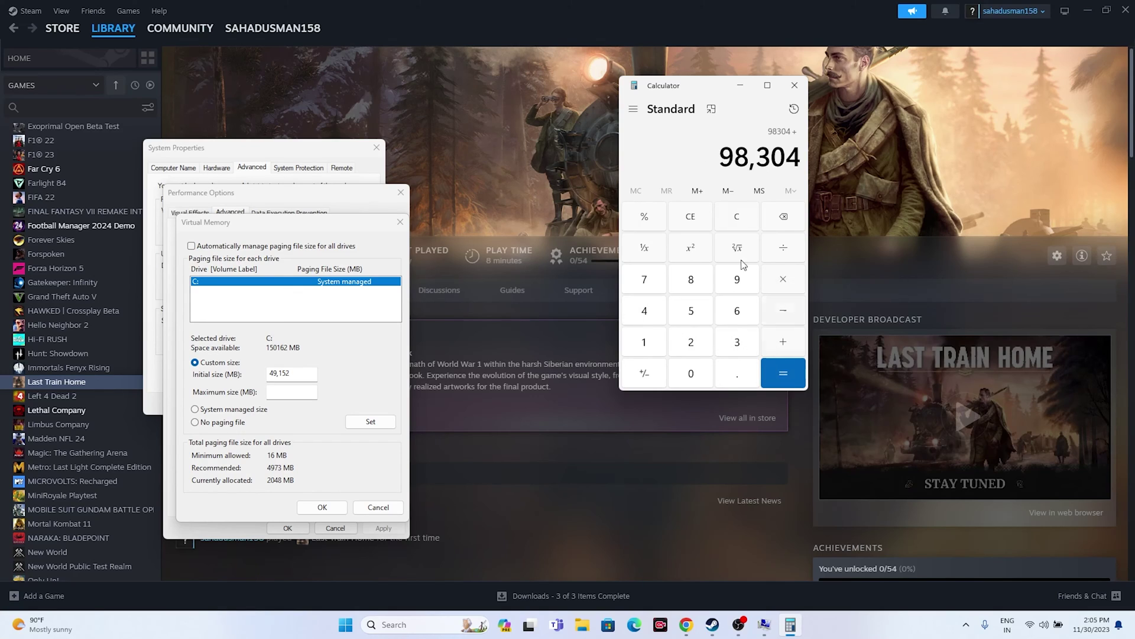
click(783, 342)
Copy the calculated result 98,304 into the maximum paging file size for drive C
drag(721, 163, 802, 162)
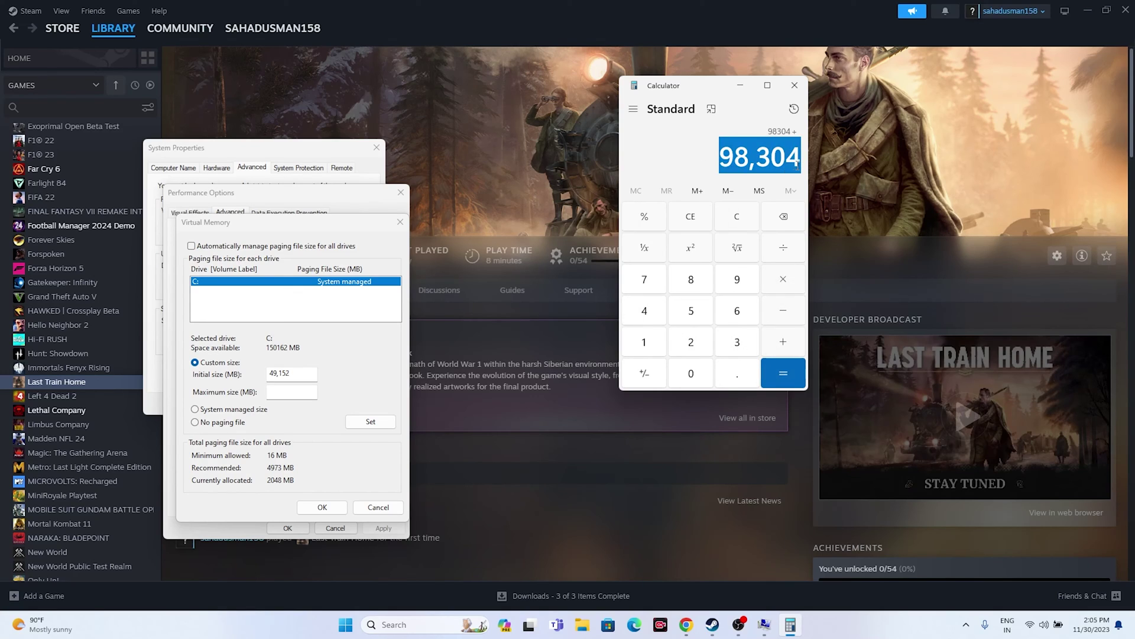
right_click(793, 166)
click(821, 175)
right_click(279, 394)
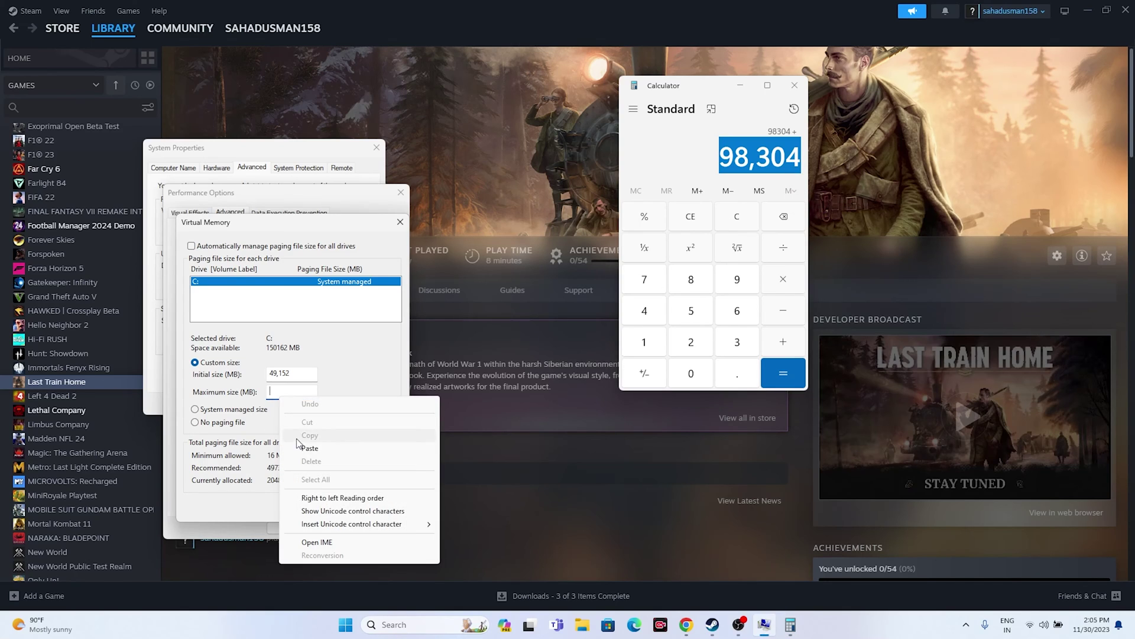
click(310, 444)
Close the virtual memory, performance options and system properties dialogs without applying, and close the Calculator
click(400, 222)
click(399, 199)
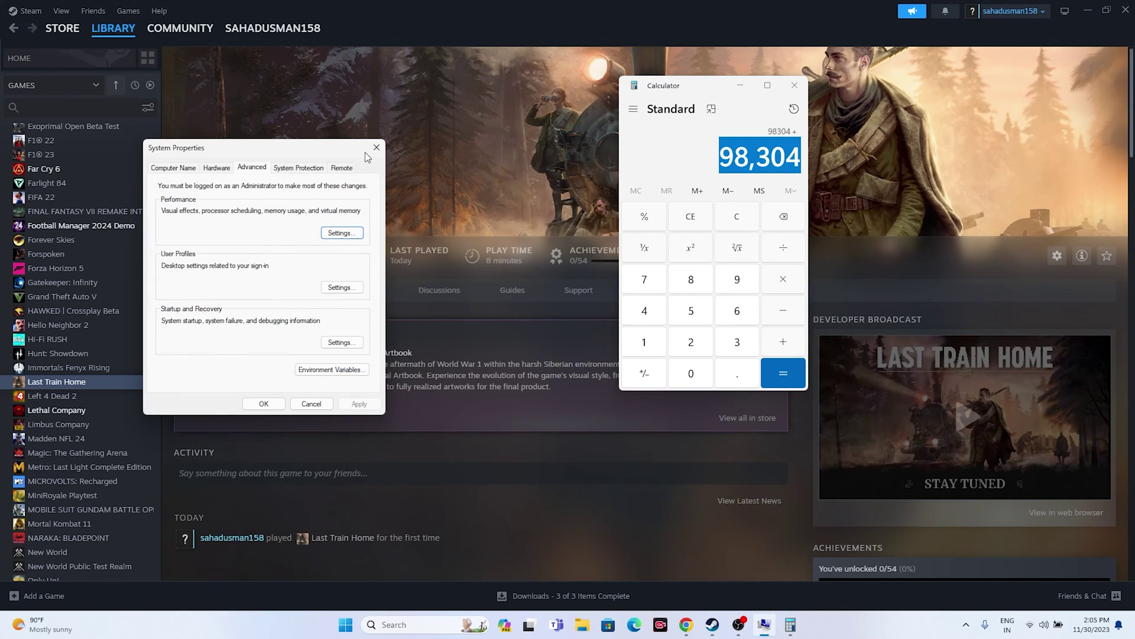
click(371, 149)
click(796, 86)
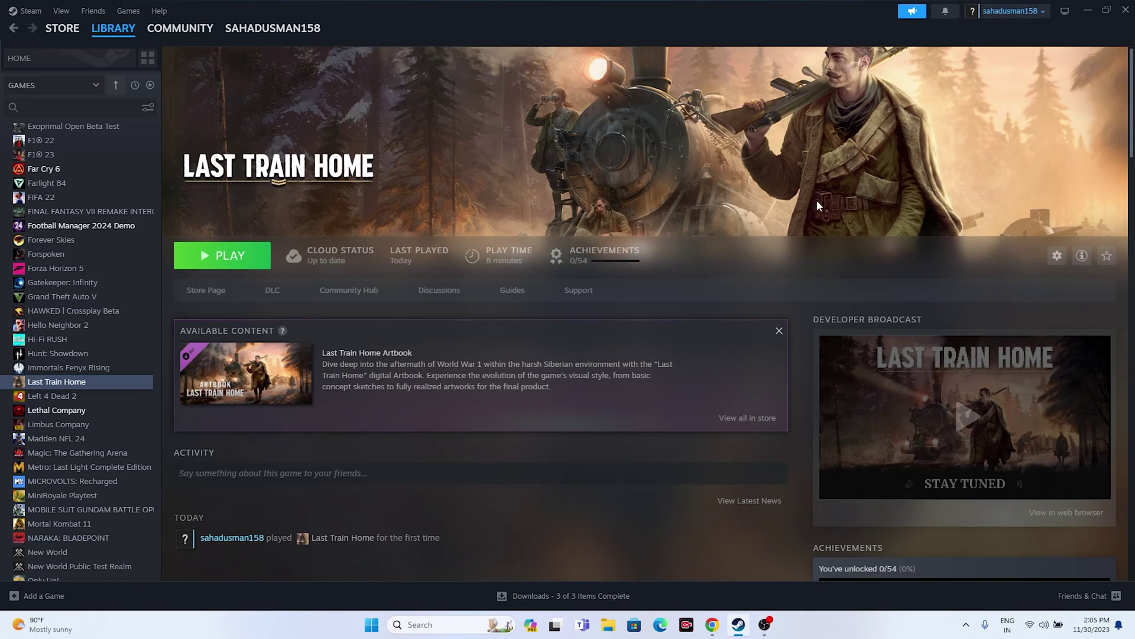
Minimize Steam, check the Windows Update page in Settings for update status, and close Settings
click(1087, 10)
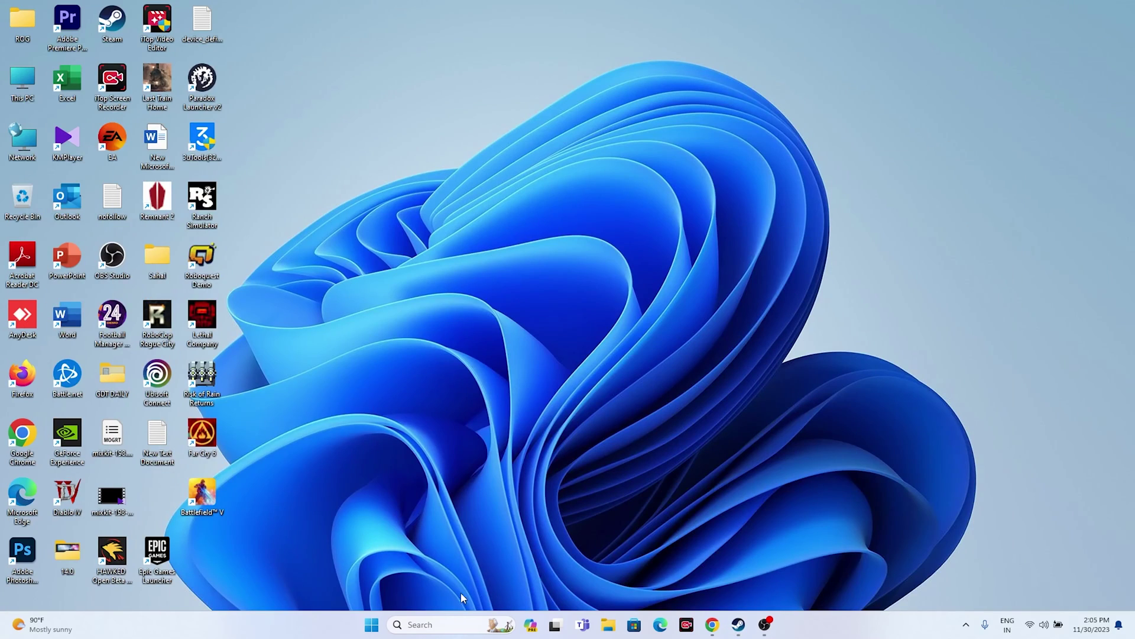
click(425, 626)
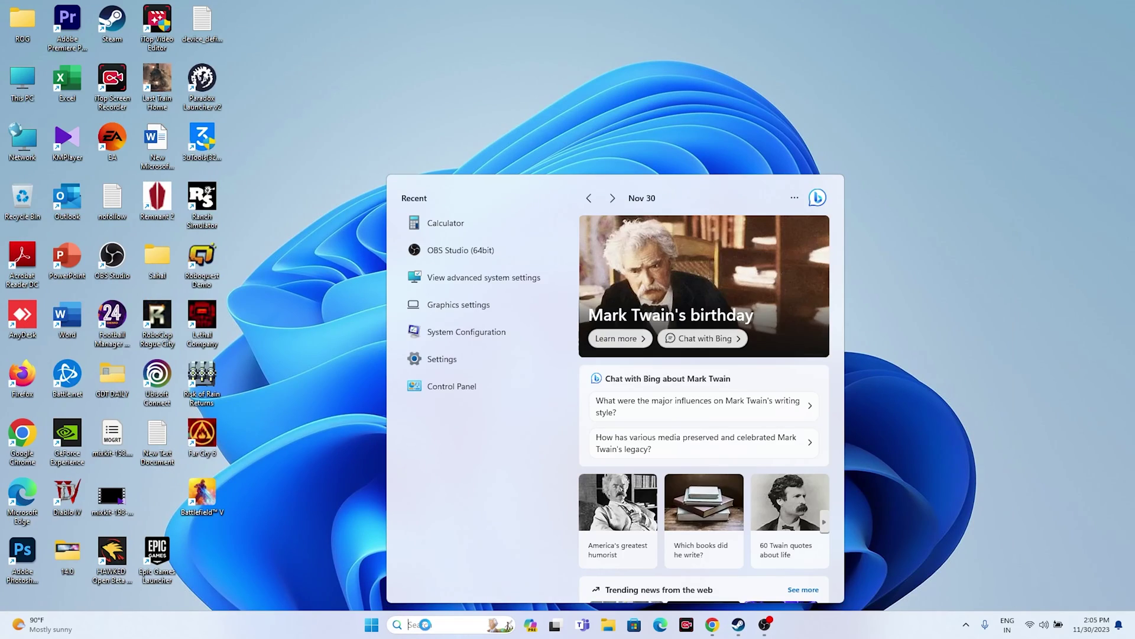
click(435, 358)
click(95, 383)
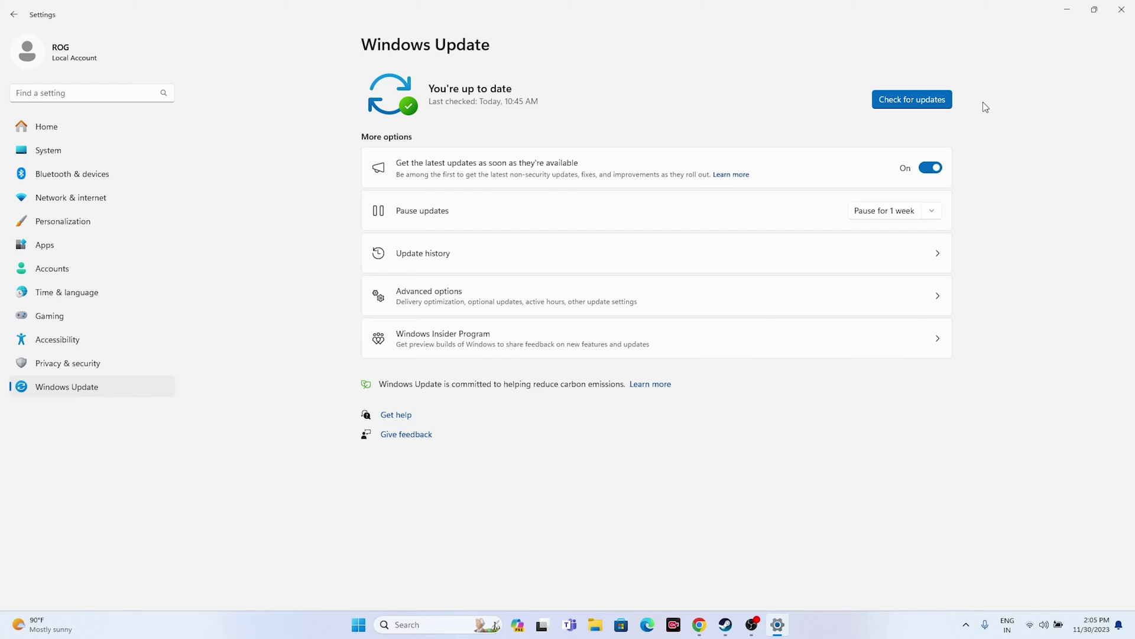
click(1119, 10)
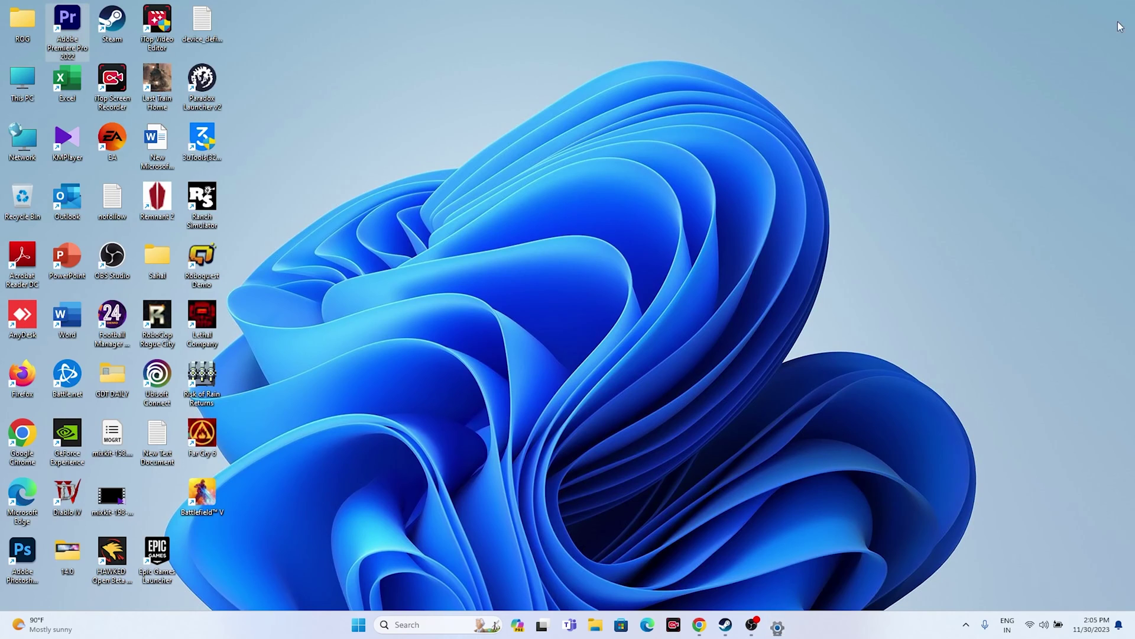
Switch to Chrome and look through the open pages for the AMD and NVIDIA GeForce driver download sites
click(711, 622)
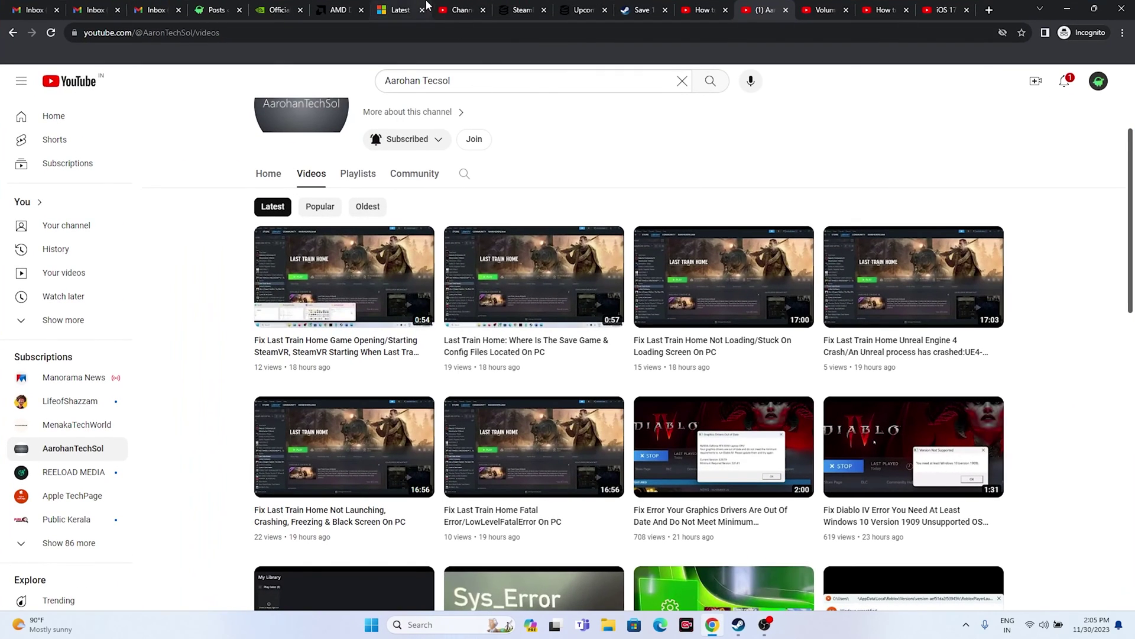
click(535, 9)
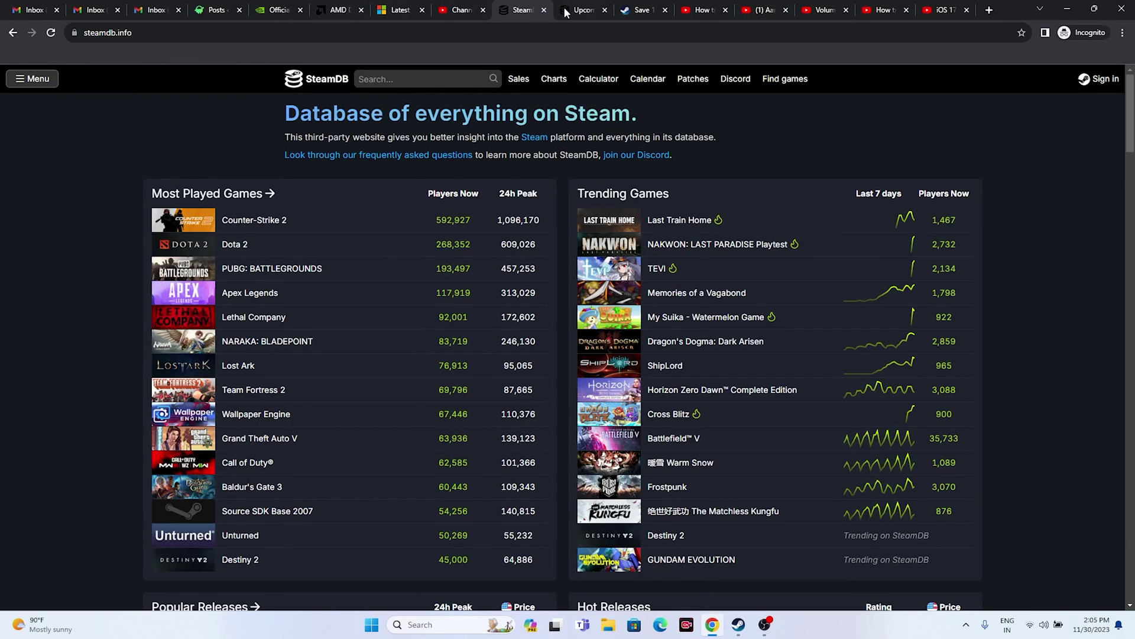
click(583, 10)
click(232, 8)
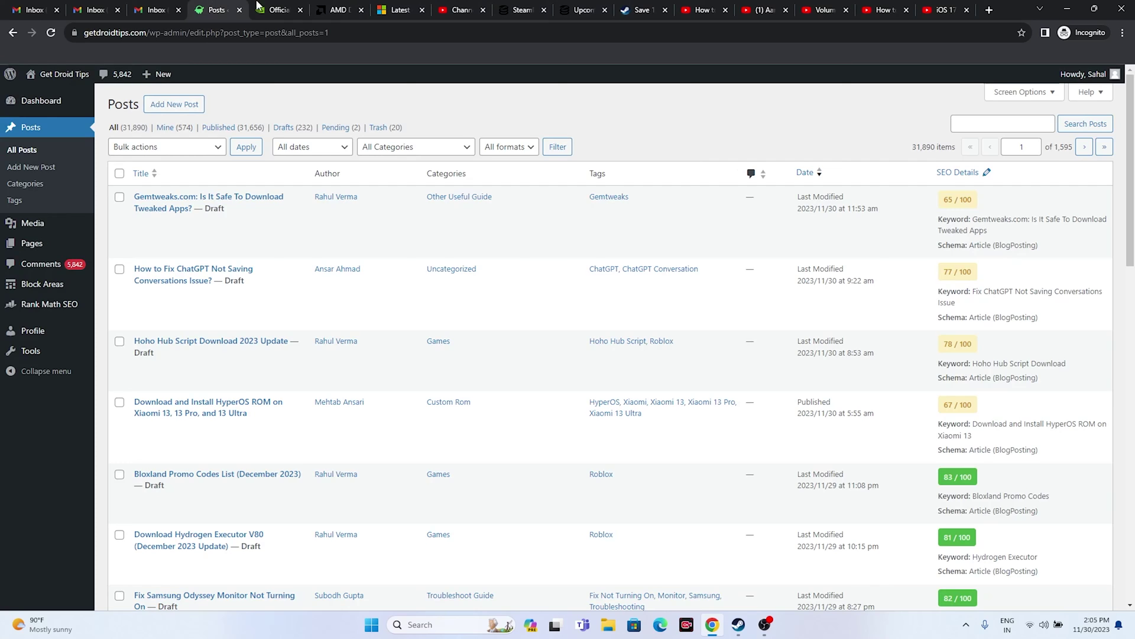
click(277, 9)
click(339, 10)
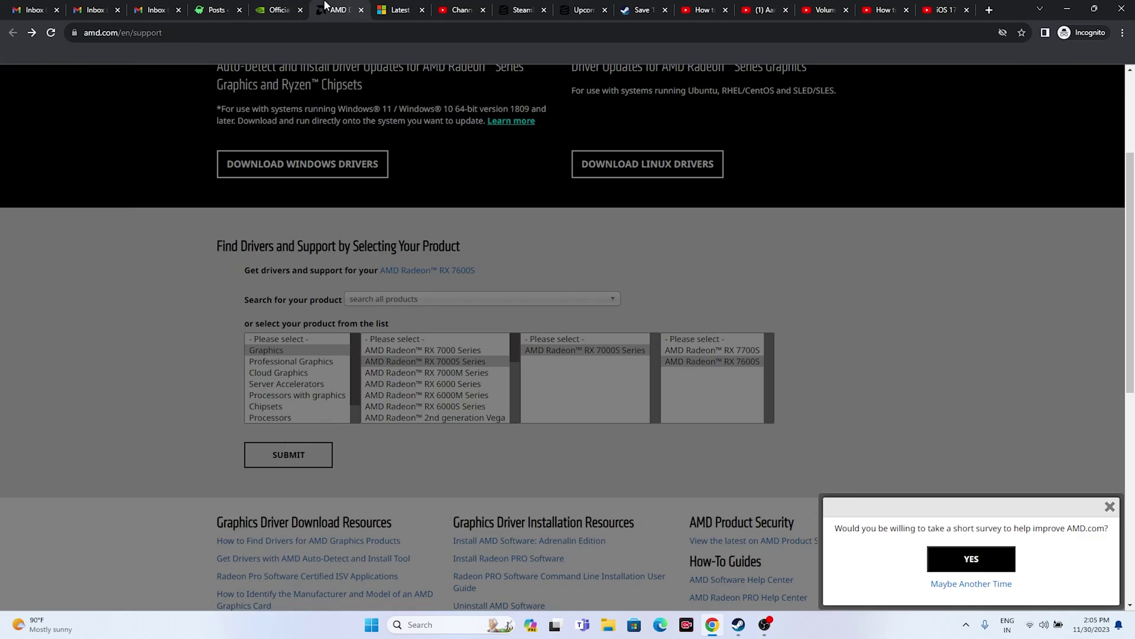
click(278, 9)
Run the manual GeForce driver search for the RTX 4080 Laptop GPU on Windows 11 in English (US)
scroll(890, 172, down, 1)
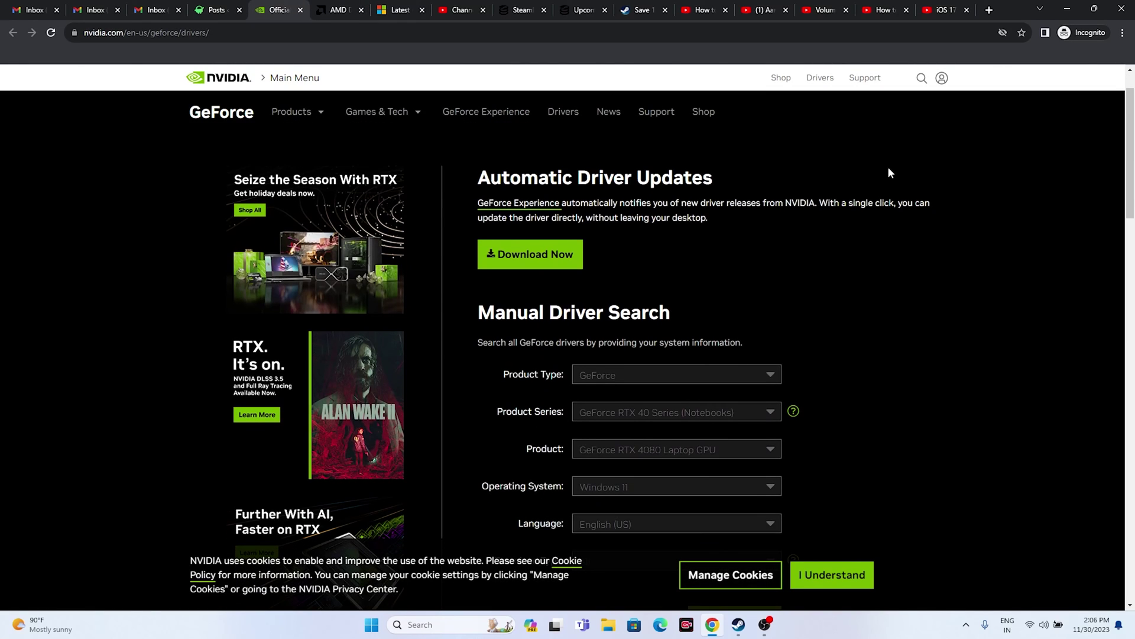
scroll(981, 210, down, 2)
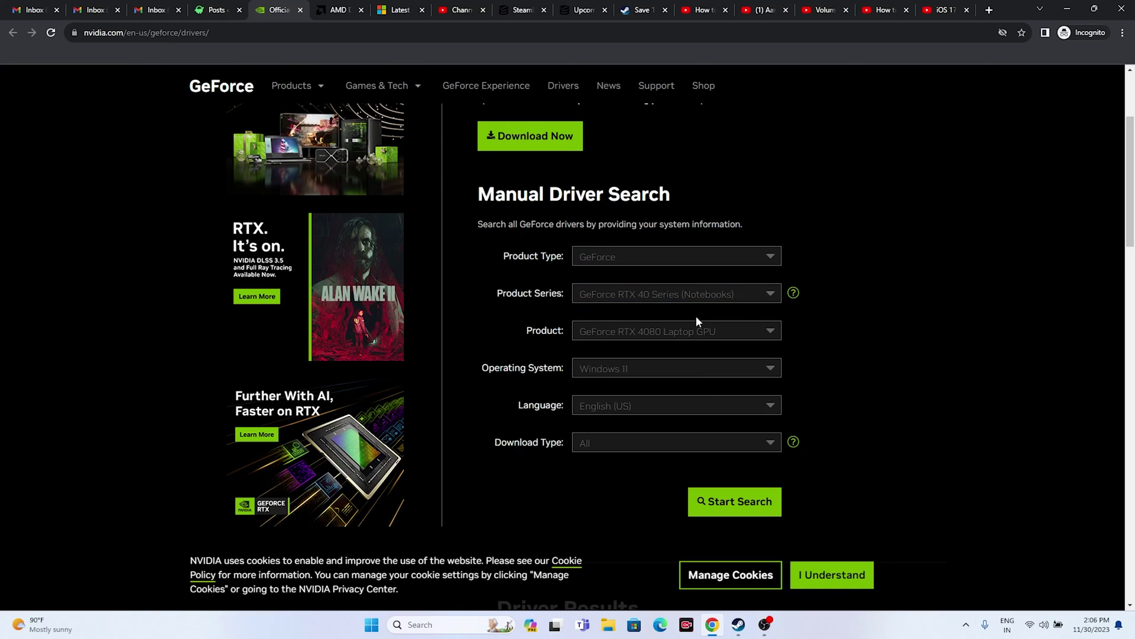
scroll(668, 349, down, 2)
click(735, 383)
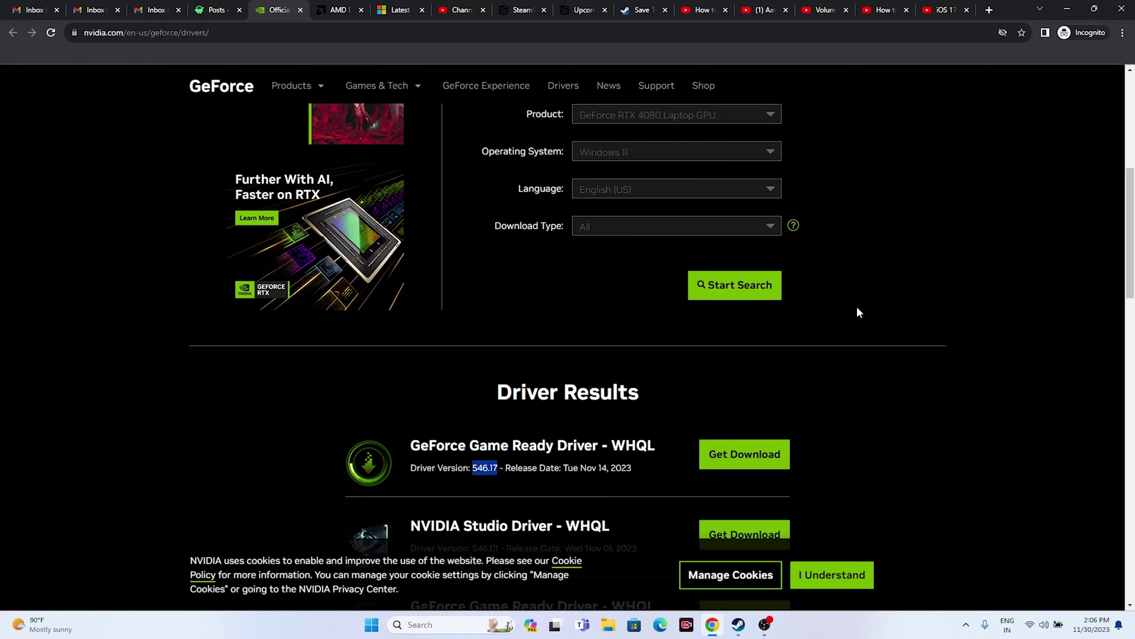
Examine the version and release date of the first GeForce Game Ready Driver in the driver results
scroll(862, 307, down, 2)
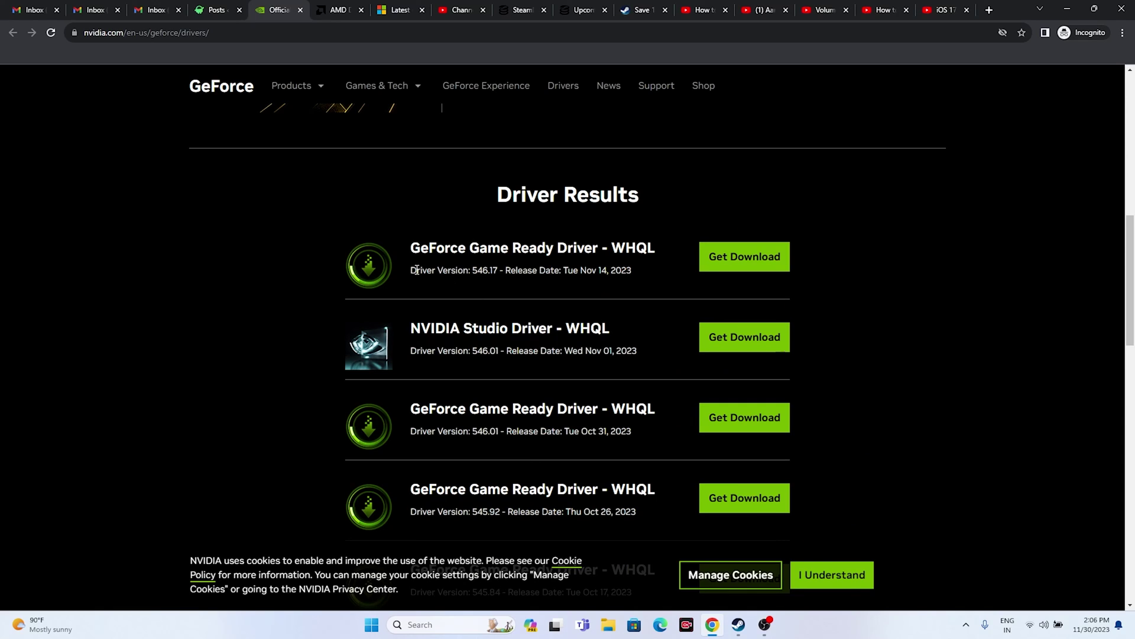
drag(417, 270, 496, 271)
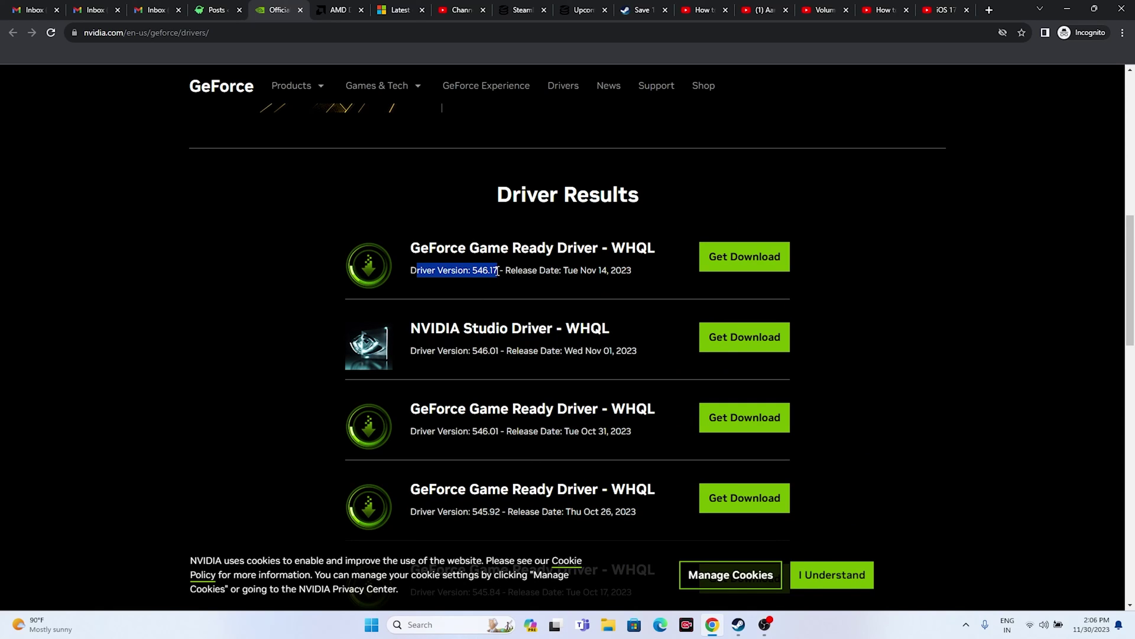
click(600, 270)
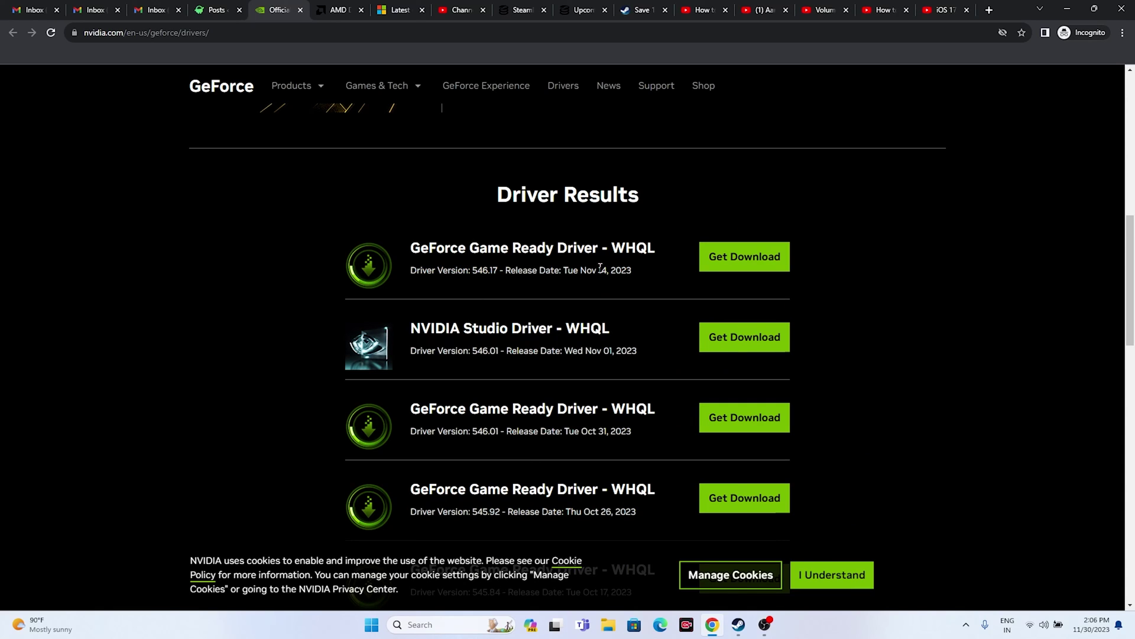
drag(600, 270, 630, 270)
click(630, 270)
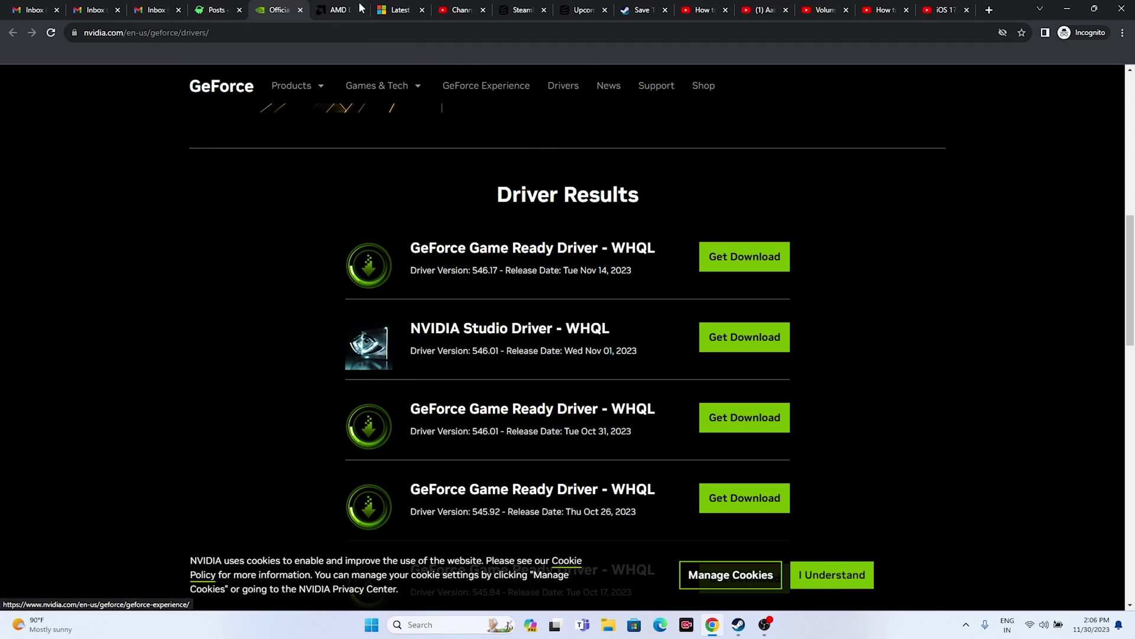
On the AMD support page, dismiss the survey invitation and submit the Radeon RX 7600S selection to reach its driver downloads
click(337, 10)
scroll(336, 249, down, 1)
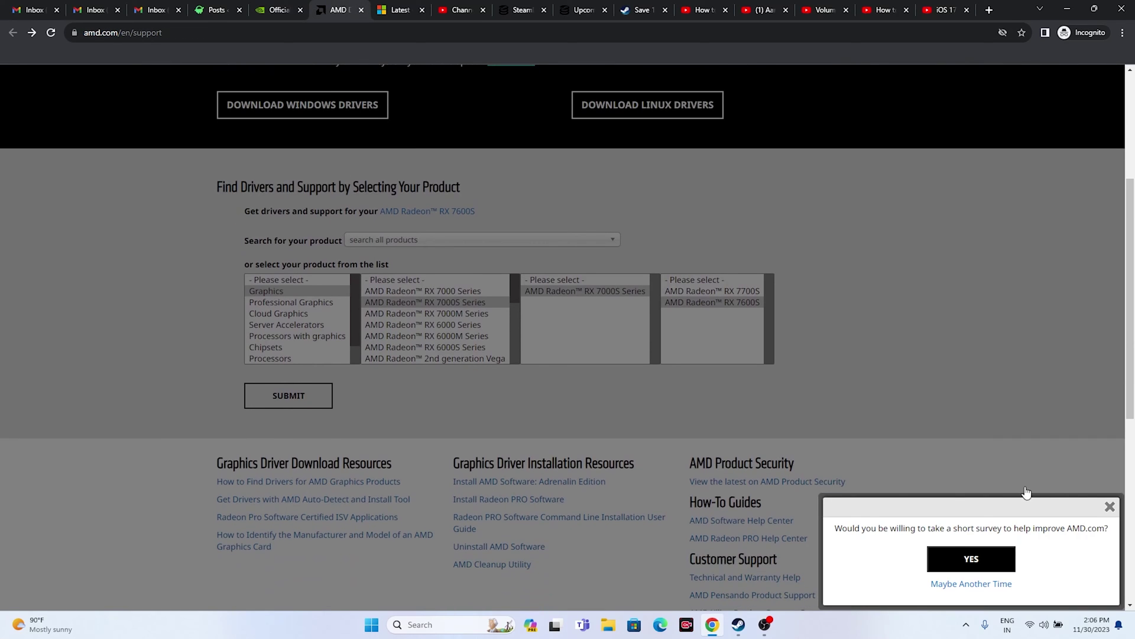
click(1110, 507)
click(295, 395)
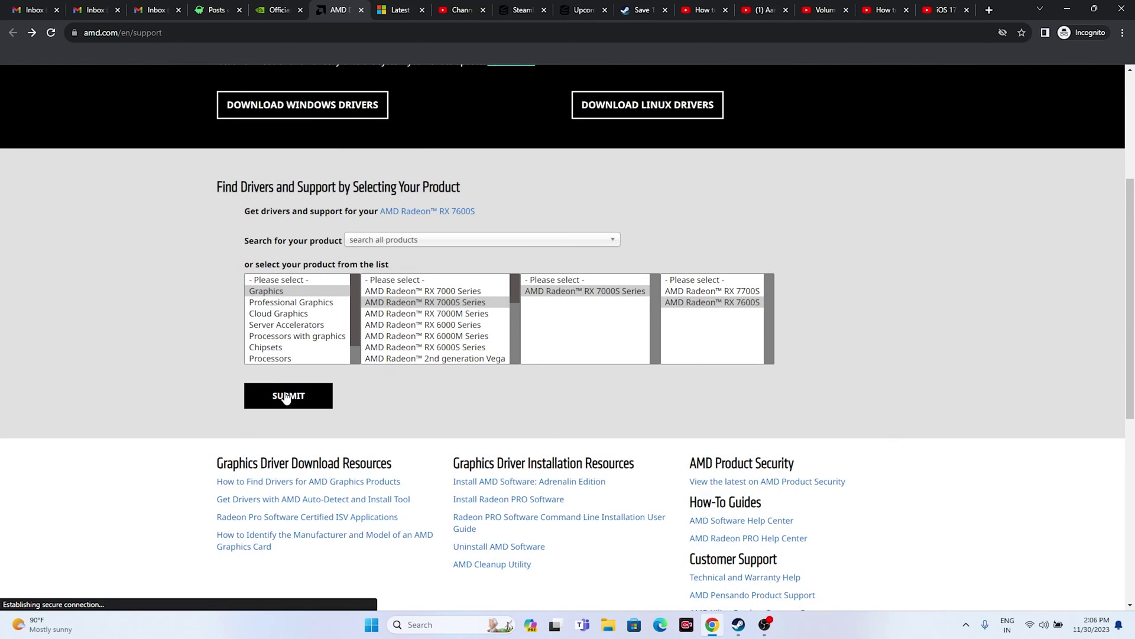
scroll(165, 414, down, 2)
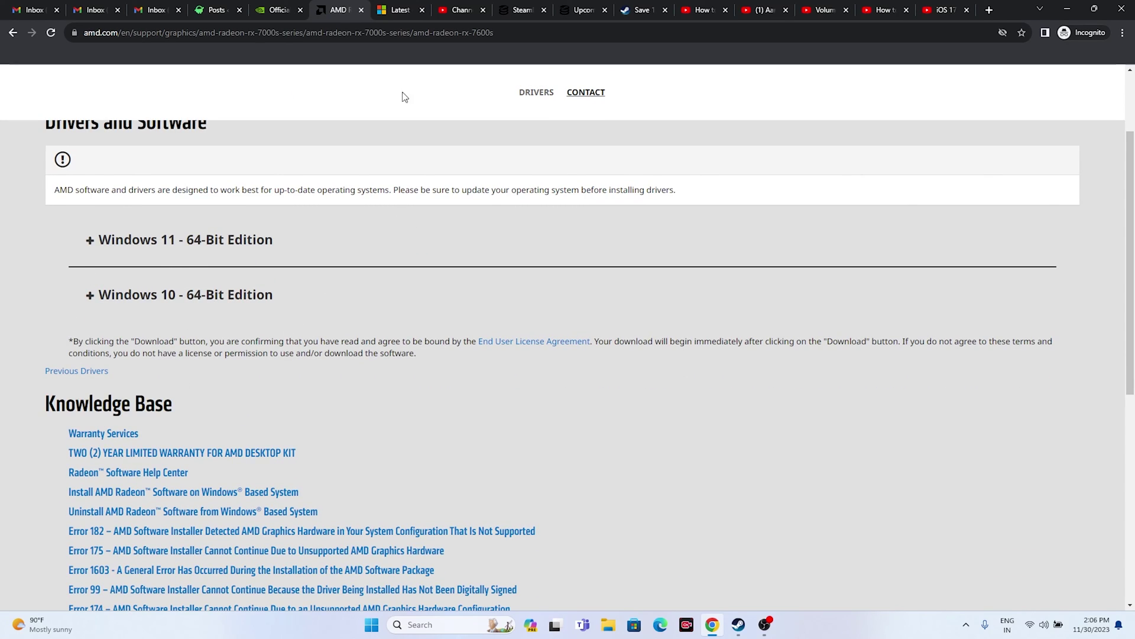
Look through the Microsoft Visual C++ Redistributable page for the X86 and X64 download links under Visual Studio 2015, 2017, 2019, and 2022
click(398, 11)
drag(576, 230, 317, 187)
click(532, 213)
scroll(430, 443, down, 6)
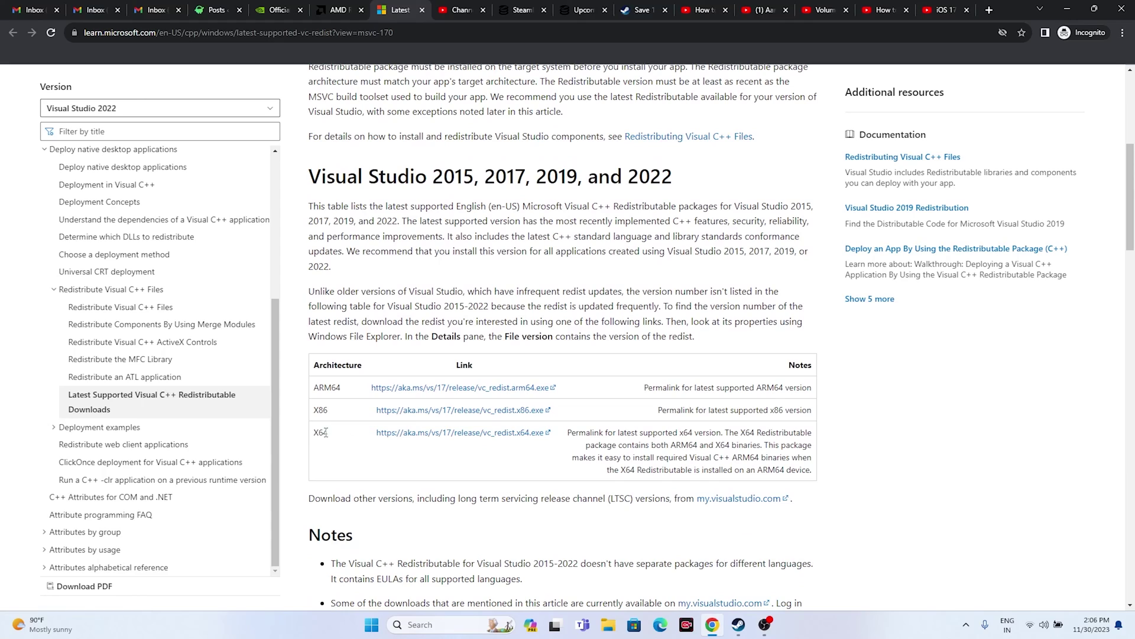
mouse_move(328, 432)
mouse_down()
mouse_move(322, 410)
mouse_move(333, 412)
mouse_up()
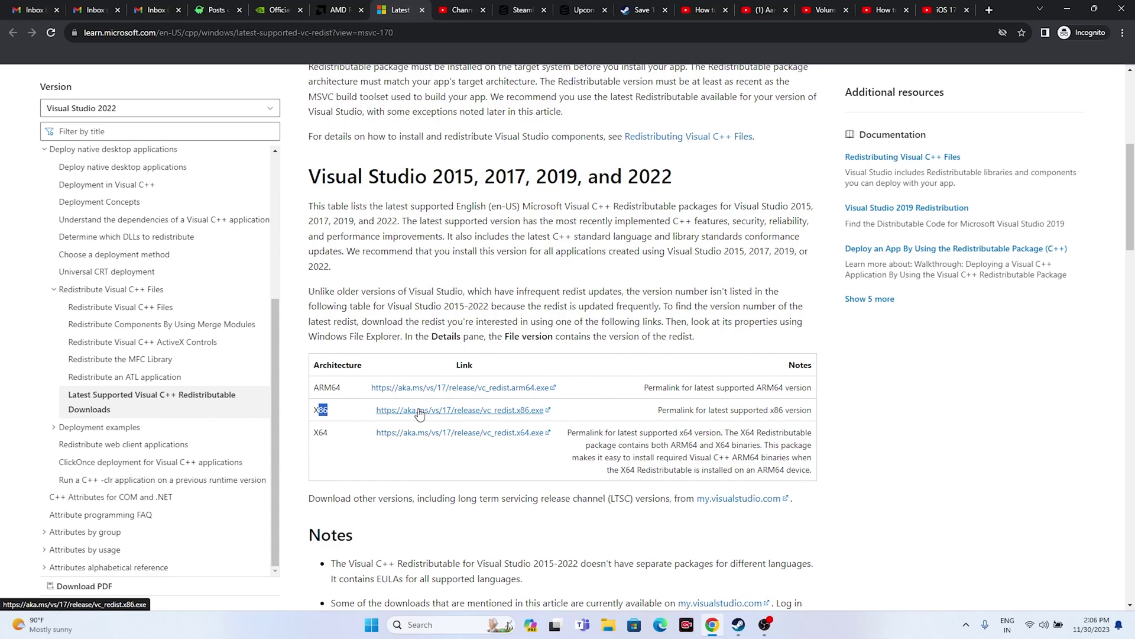
Minimize Chrome, look at the management options for Last Train Home in the Steam library, including Uninstall, and dismiss them
click(1064, 11)
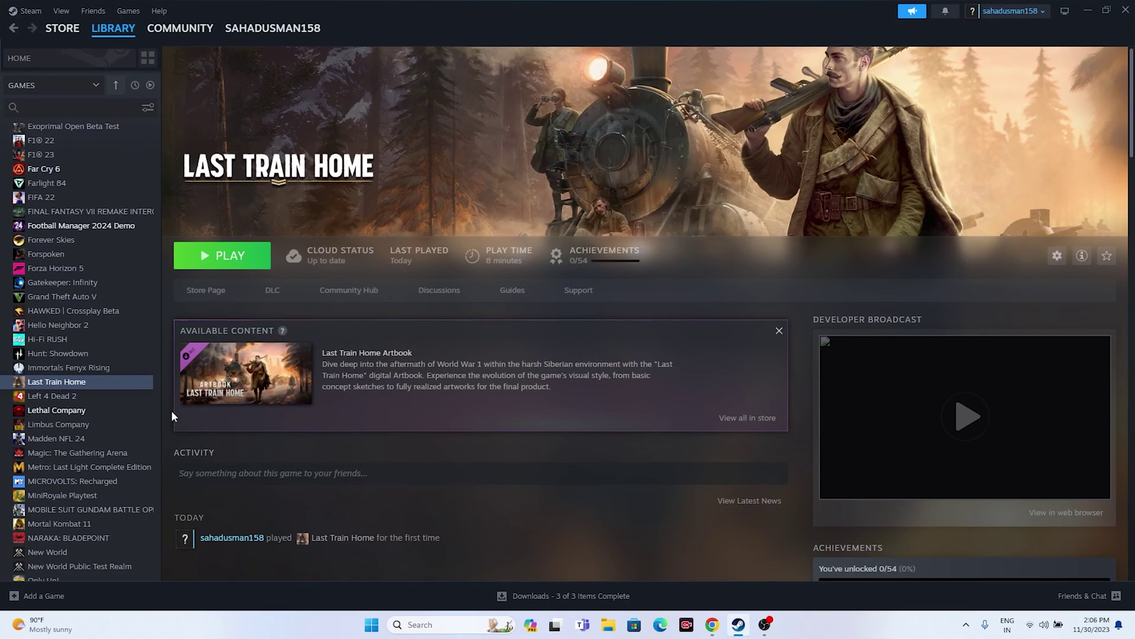
right_click(87, 386)
mouse_move(123, 463)
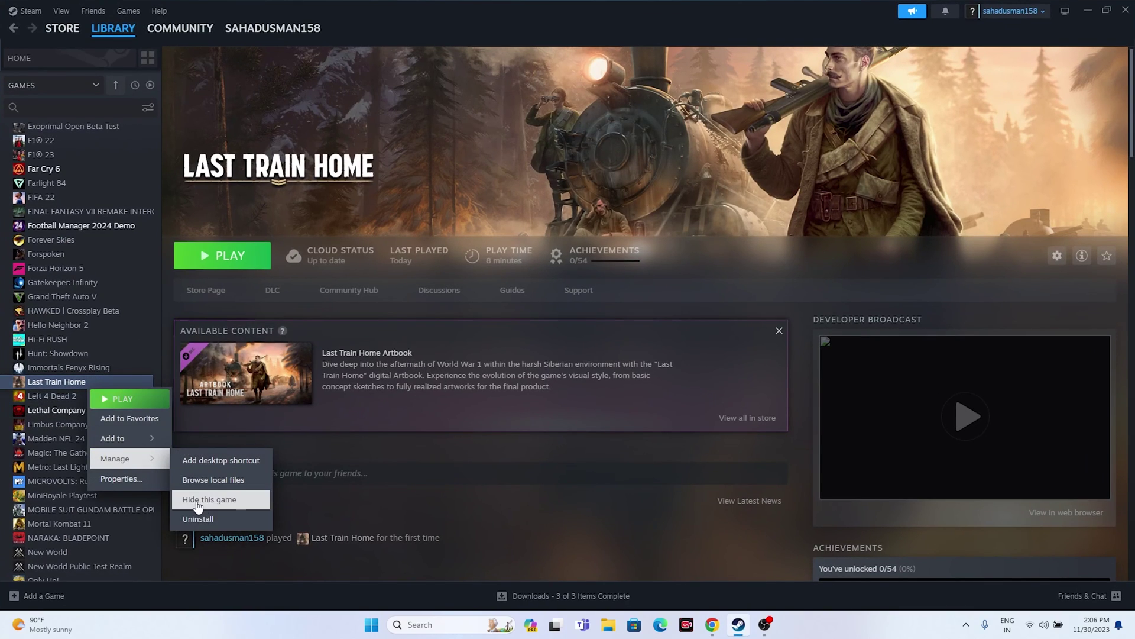
click(535, 468)
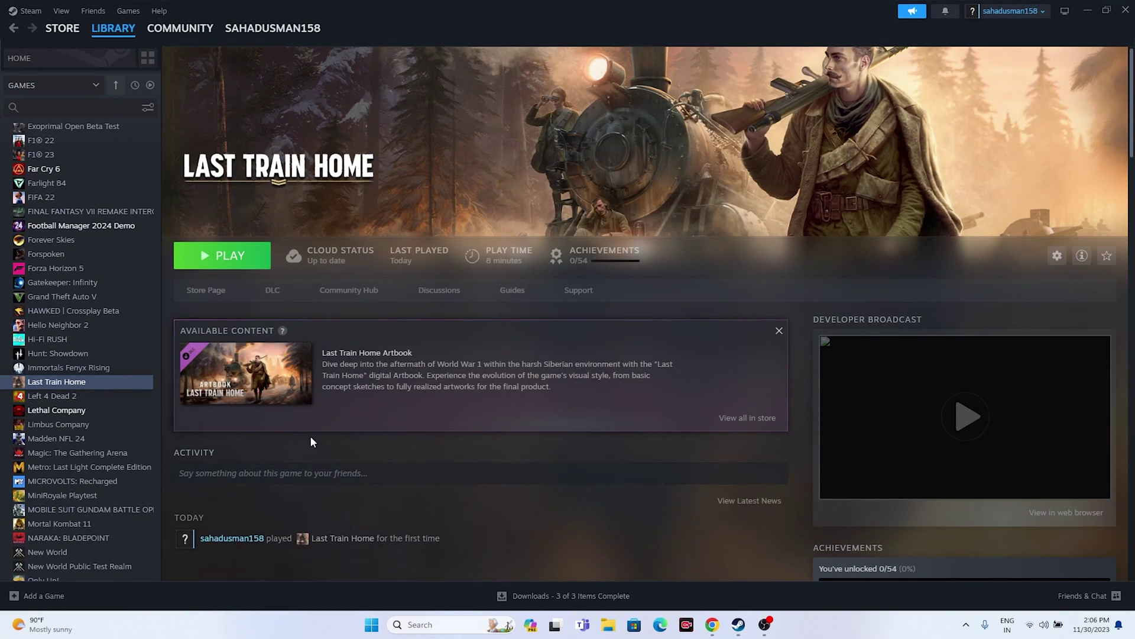
Check the available drives under This PC in File Explorer, and close the window
click(609, 624)
click(44, 414)
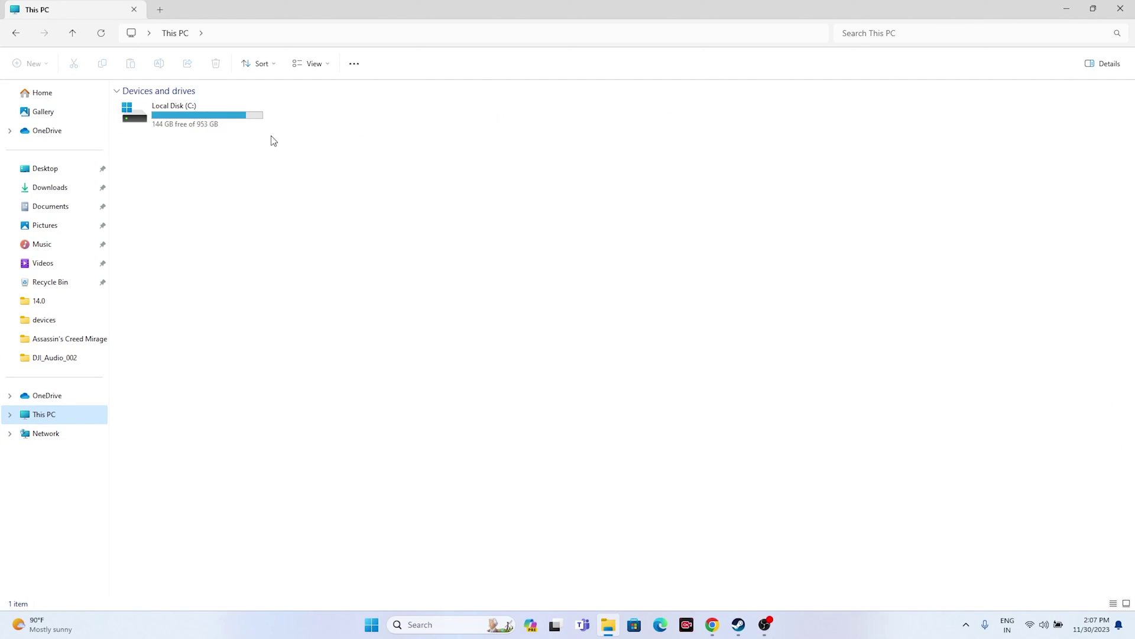
click(1120, 10)
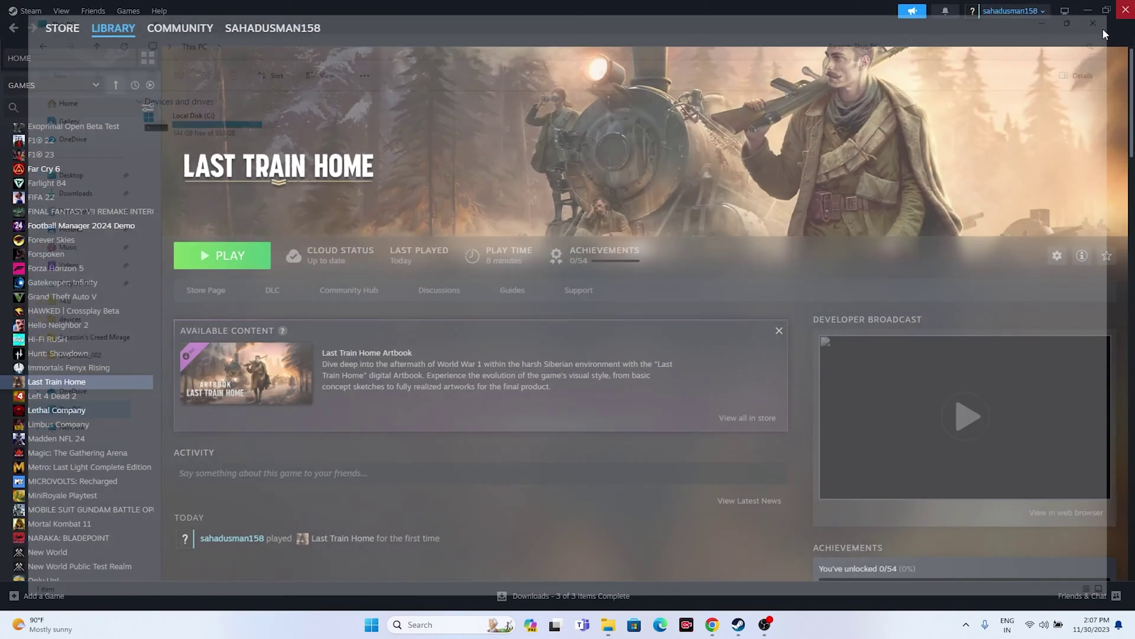